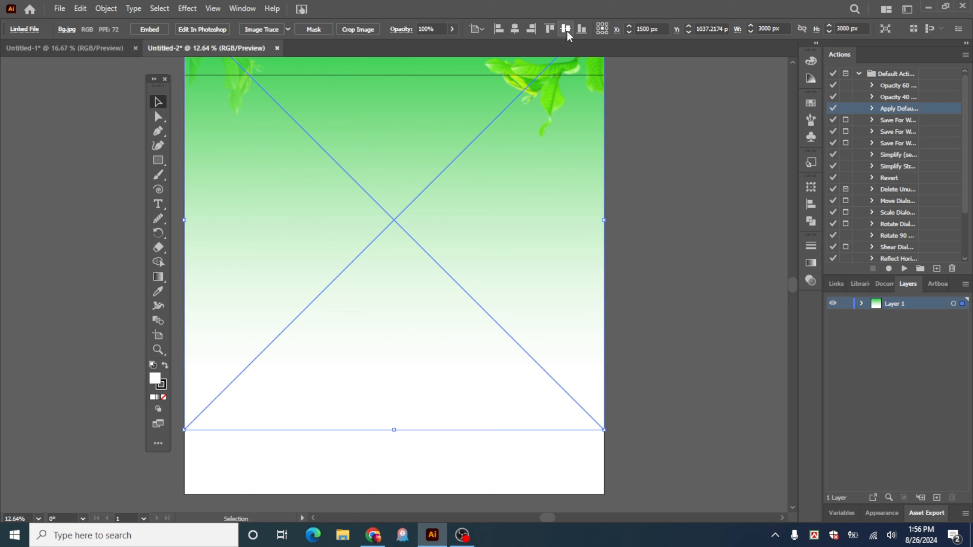
Step: Center the Bg.jpg background vertically on the artboard and lock it within Layer 1
click(565, 29)
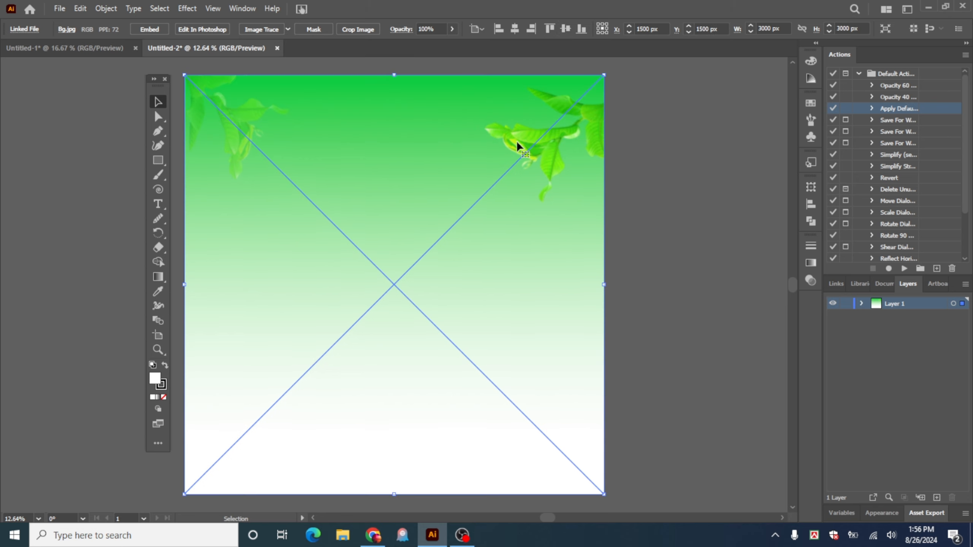
click(861, 303)
click(845, 317)
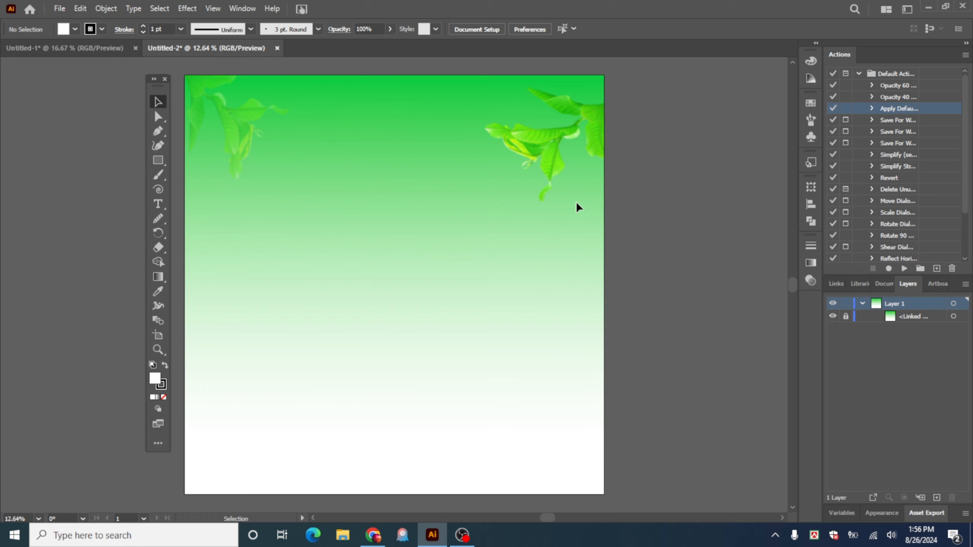
ctrl+click(541, 192)
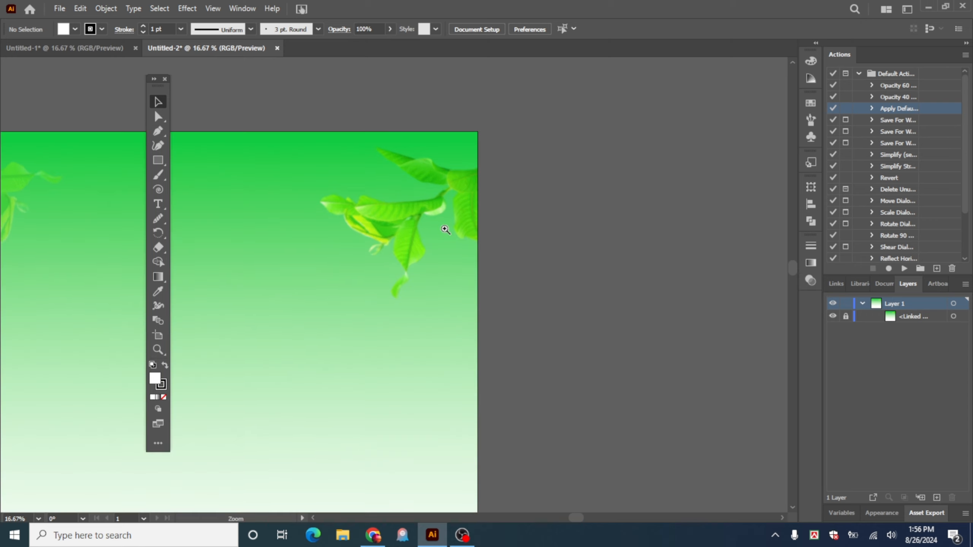
ctrl+click(438, 235)
ctrl+click(431, 244)
drag(355, 329, 616, 294)
scroll(533, 313, down, 5)
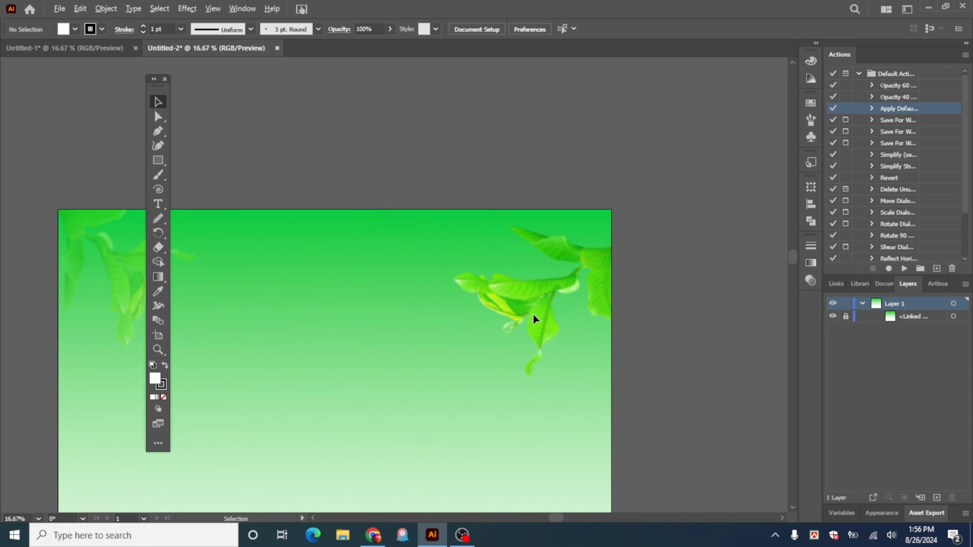
drag(441, 330, 465, 209)
ctrl+click(457, 238)
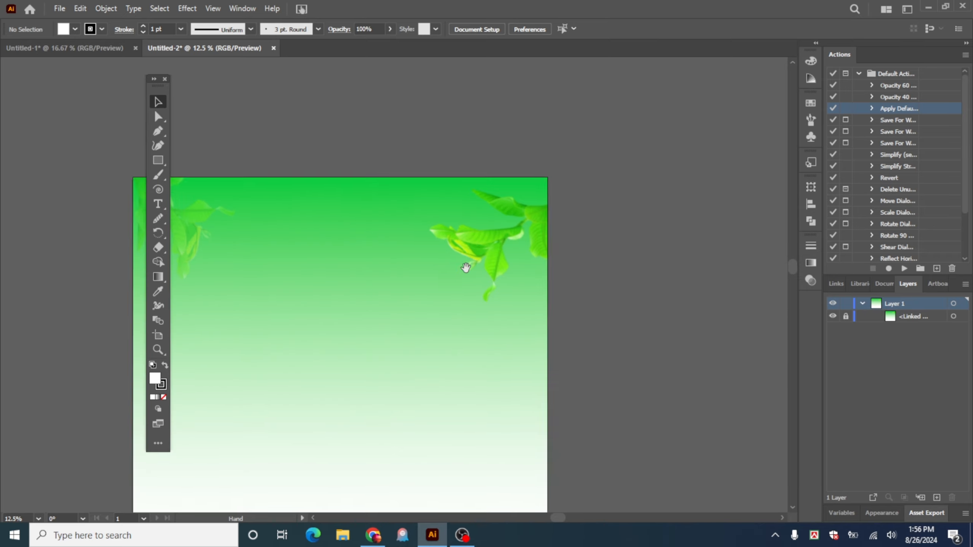
drag(464, 269, 534, 179)
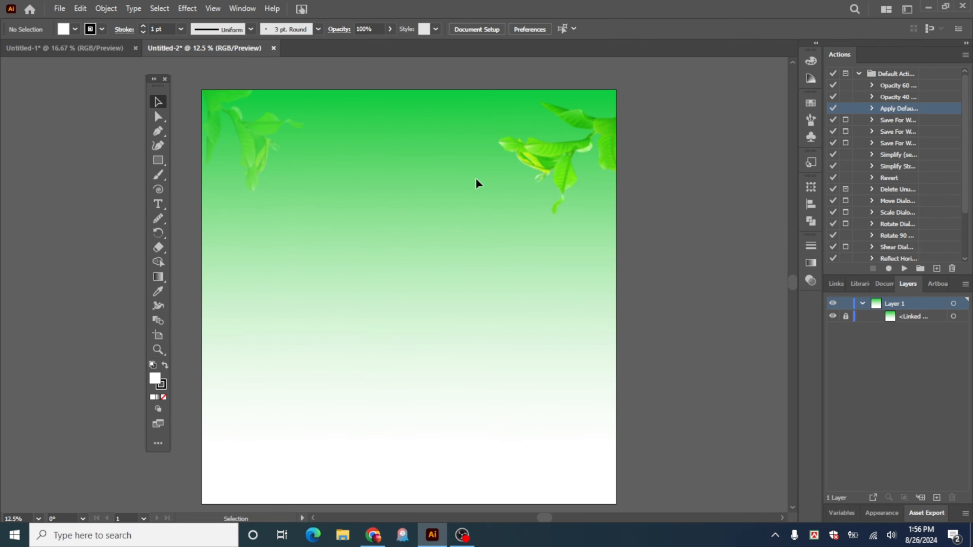
Step: Place the Peyara and Leaf image files from the desktop onto the artboard
click(931, 5)
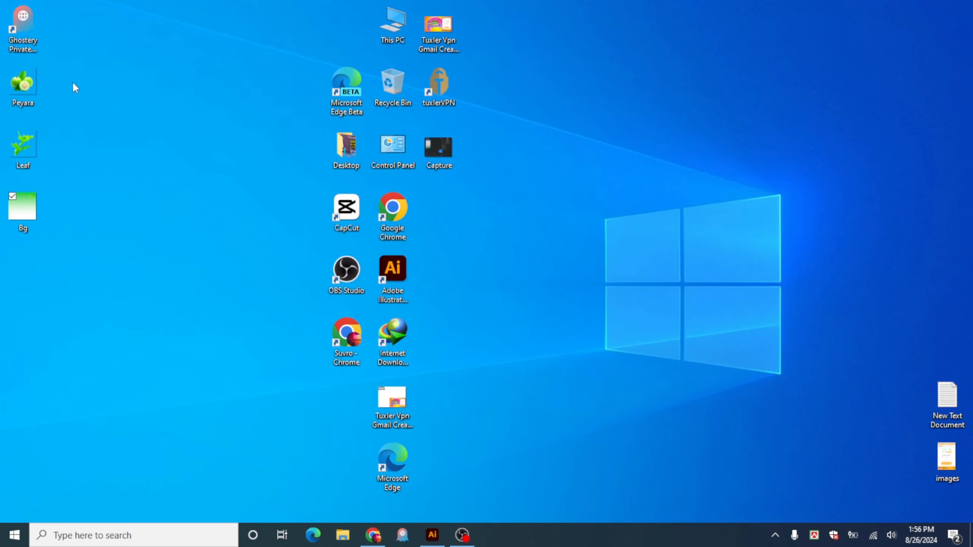
drag(72, 81, 23, 174)
drag(33, 87, 484, 314)
click(457, 279)
double_click(390, 229)
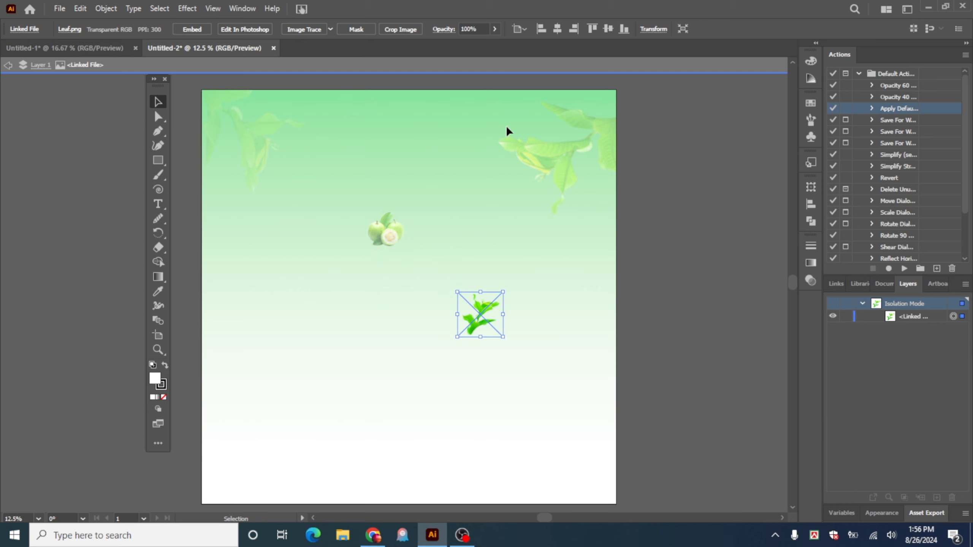
click(512, 70)
Step: Separate the two placed images, moving the guava lower on the artboard and the leaf off the artboard's right side
drag(383, 233, 340, 320)
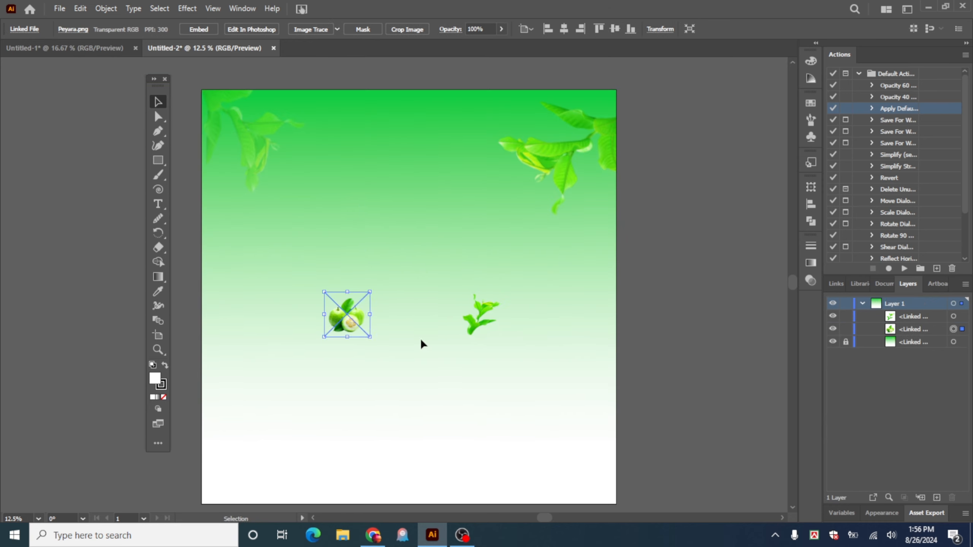
drag(468, 322, 697, 135)
click(641, 242)
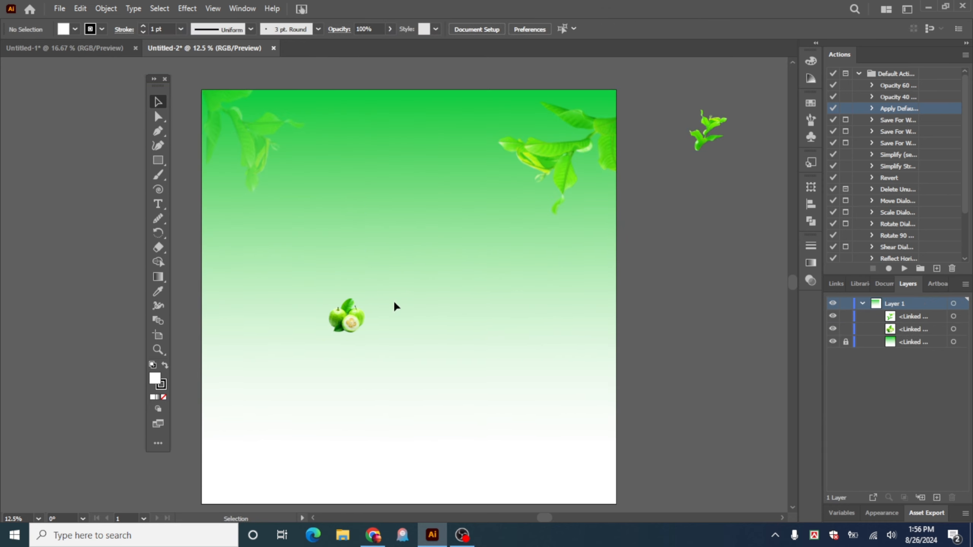
Step: Center the guava image horizontally and vertically on the artboard
click(353, 319)
click(564, 28)
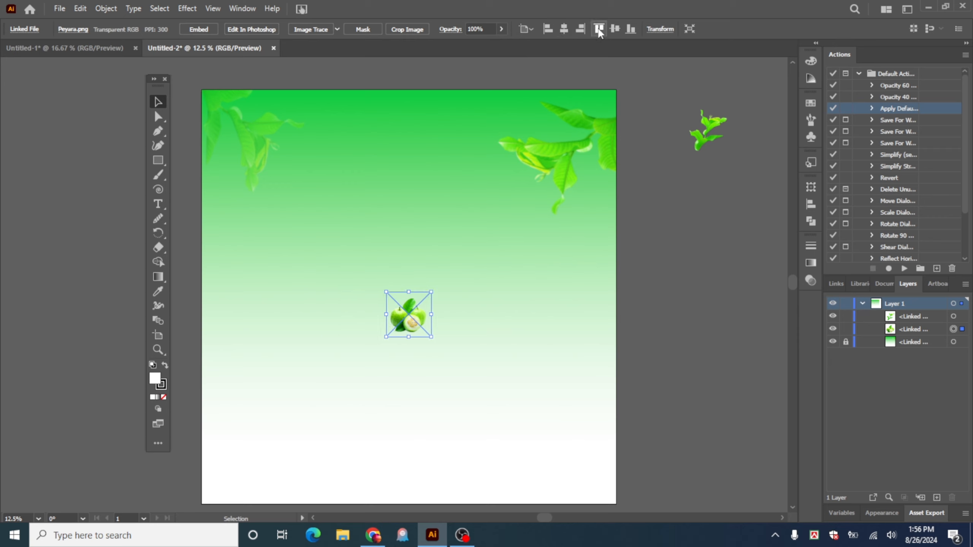
click(614, 29)
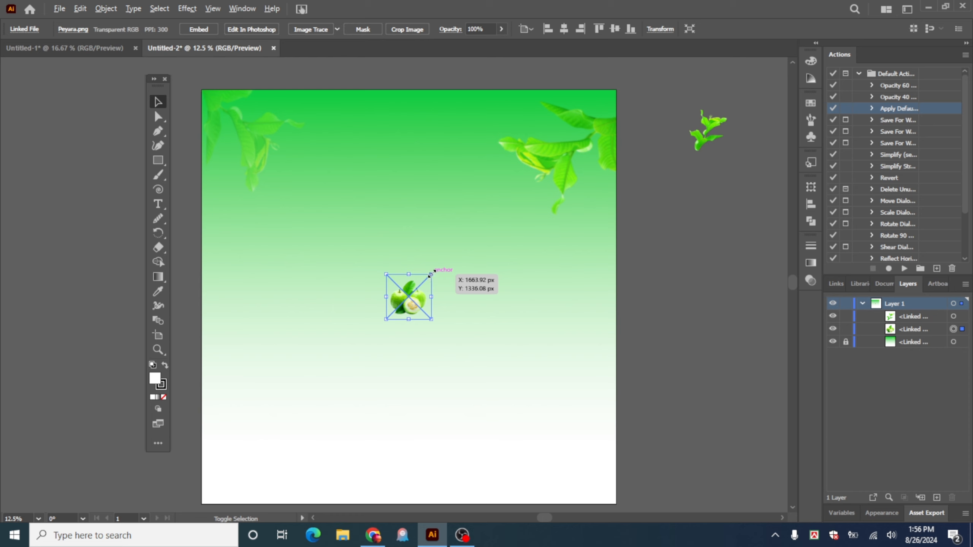
Step: Enlarge the guava image proportionally to about two thirds of the artboard's width, position it in the lower middle, and lock it
drag(431, 275, 558, 135)
drag(462, 311, 461, 343)
drag(562, 181, 552, 194)
drag(427, 353, 430, 362)
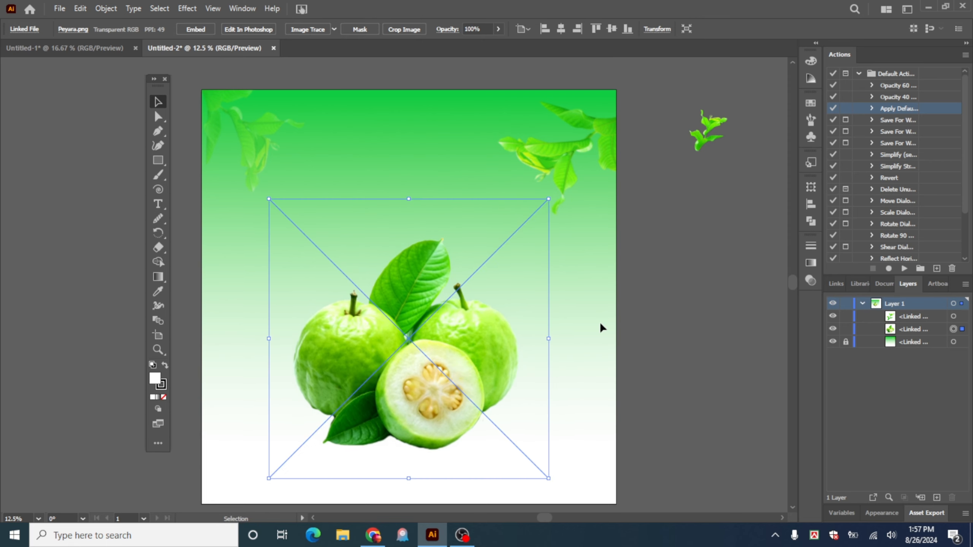
click(598, 325)
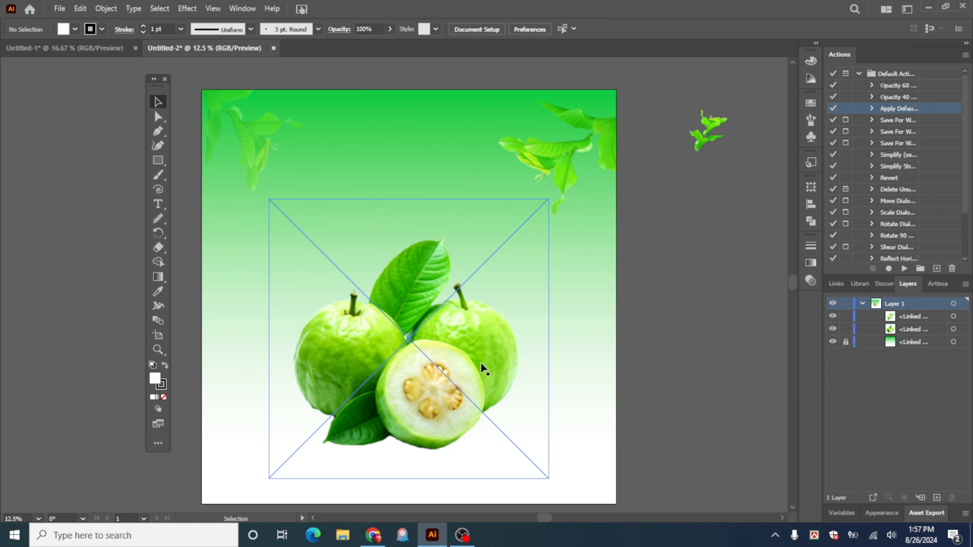
scroll(446, 435, up, 1)
drag(446, 434, 509, 375)
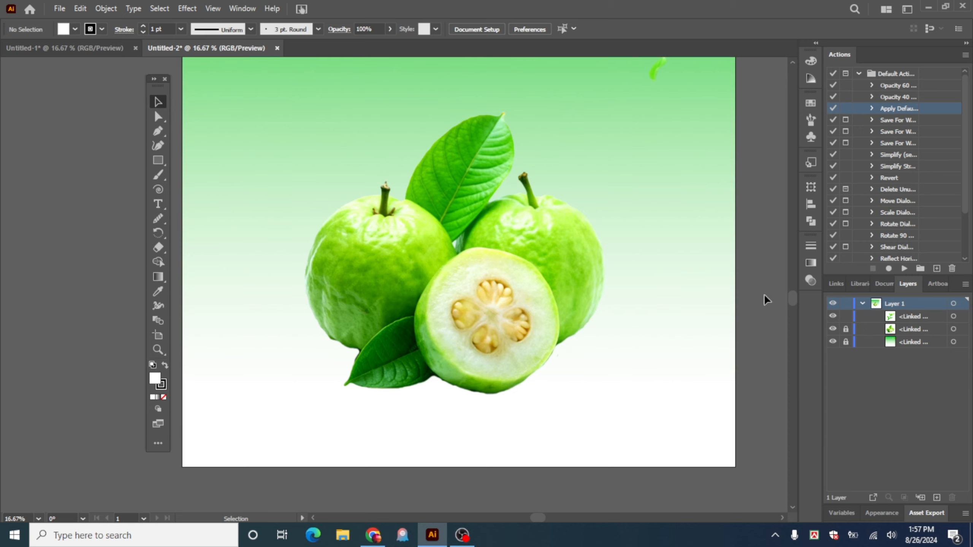
Step: Draw a wide ellipse about 1787 by 716 px over the lower part of the guavas
click(158, 161)
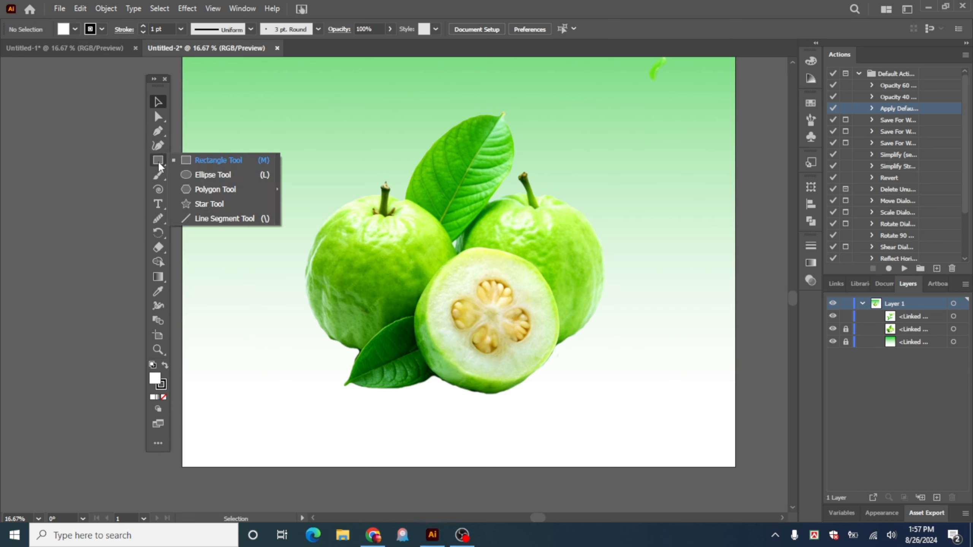
click(213, 174)
drag(276, 289, 606, 421)
Step: Remove the ellipse's stroke and fill it with black
click(101, 30)
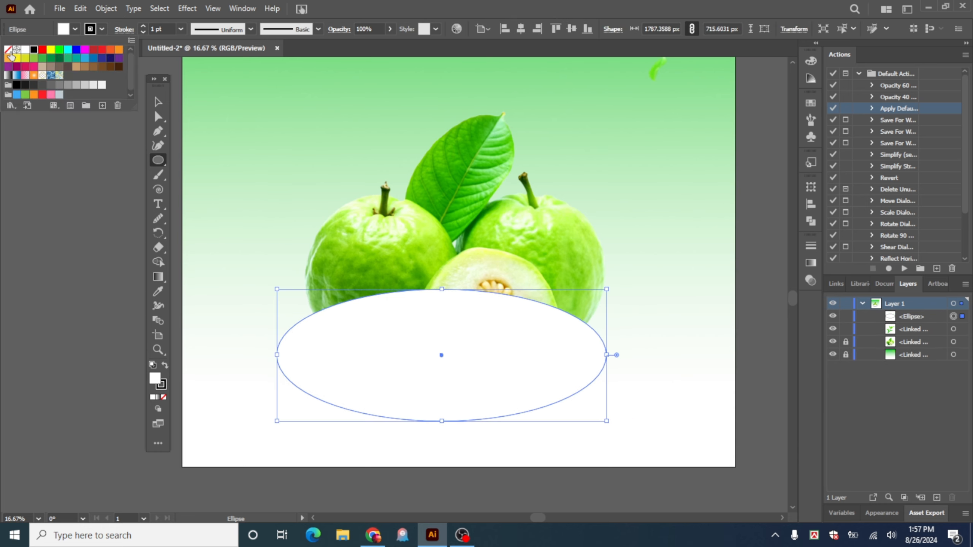
click(8, 50)
click(74, 29)
click(75, 29)
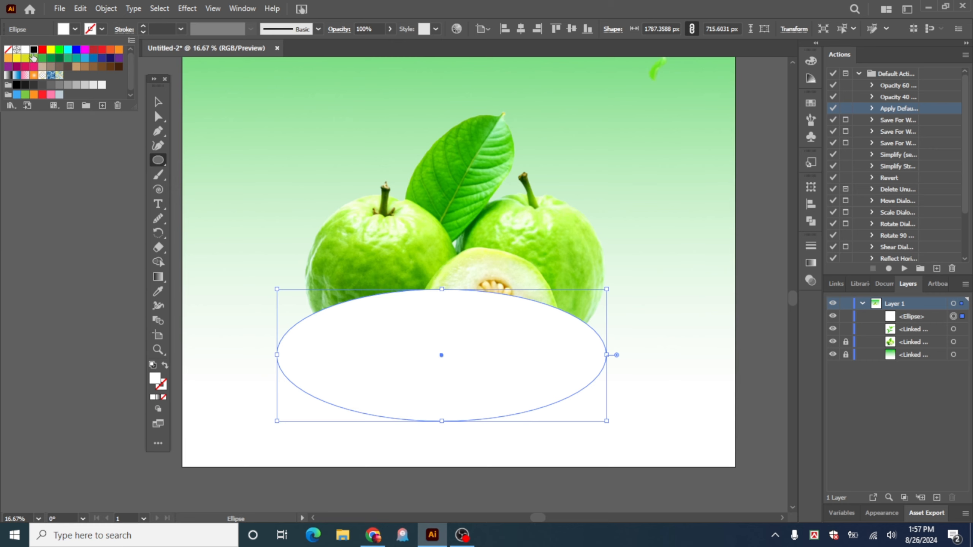
click(34, 49)
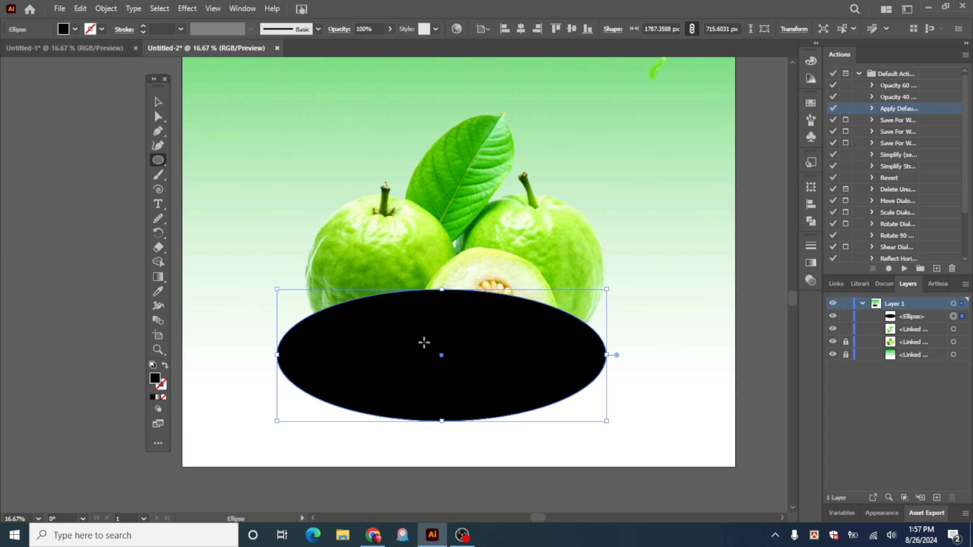
Step: Apply a Gaussian Blur with a radius of about 97 pixels to the black ellipse, with the preview on
click(155, 104)
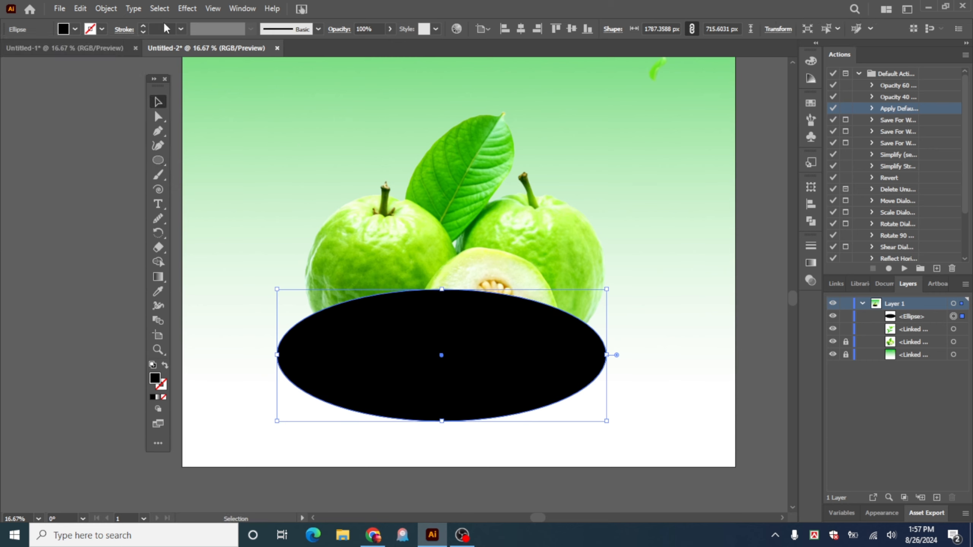
click(187, 8)
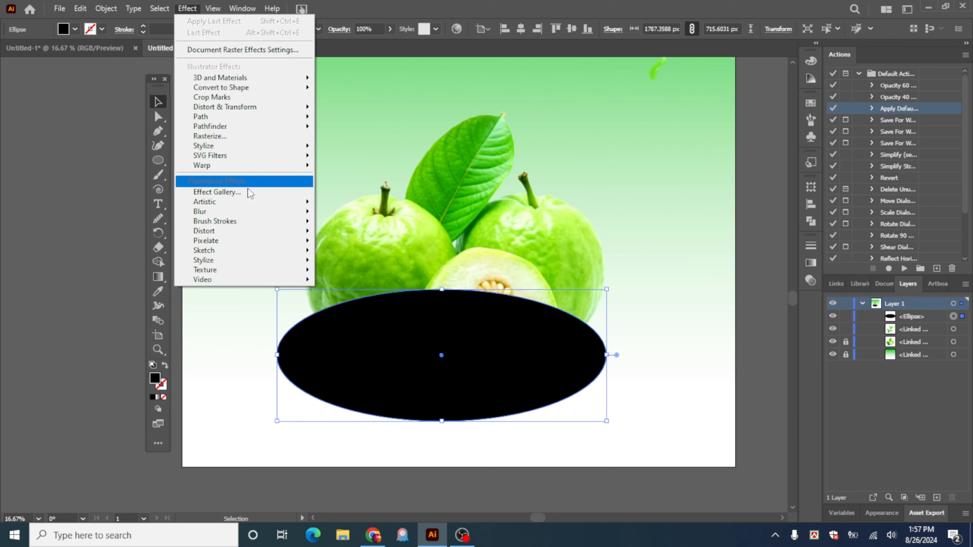
mouse_move(222, 214)
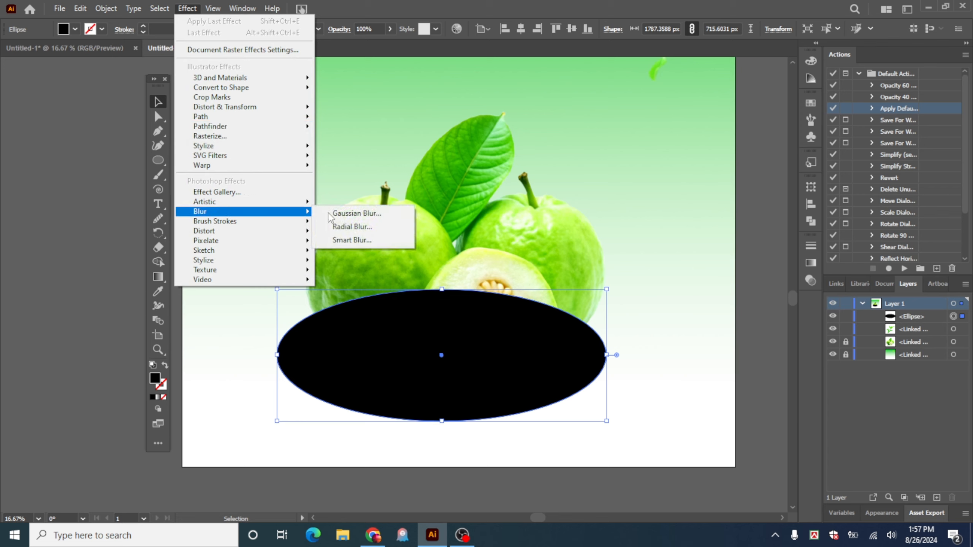
click(373, 217)
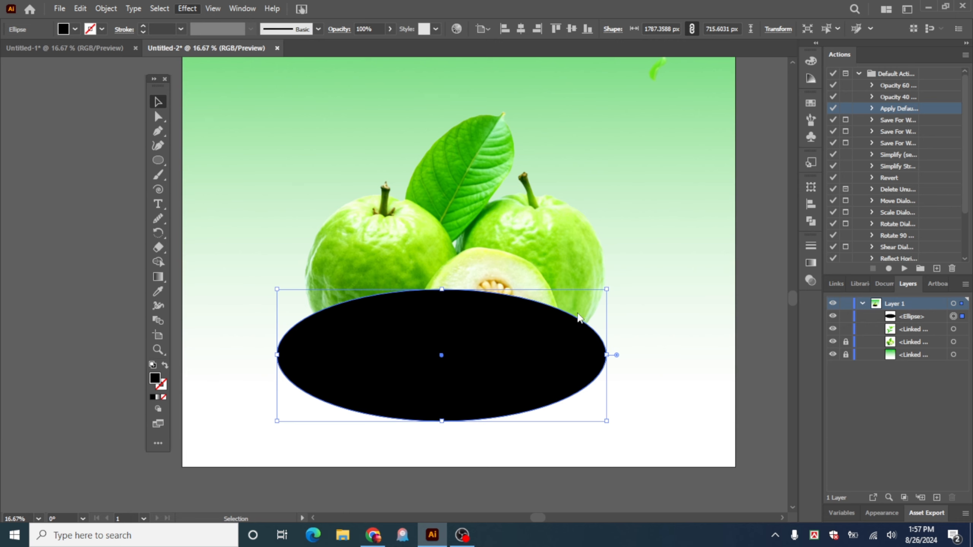
drag(668, 258, 700, 235)
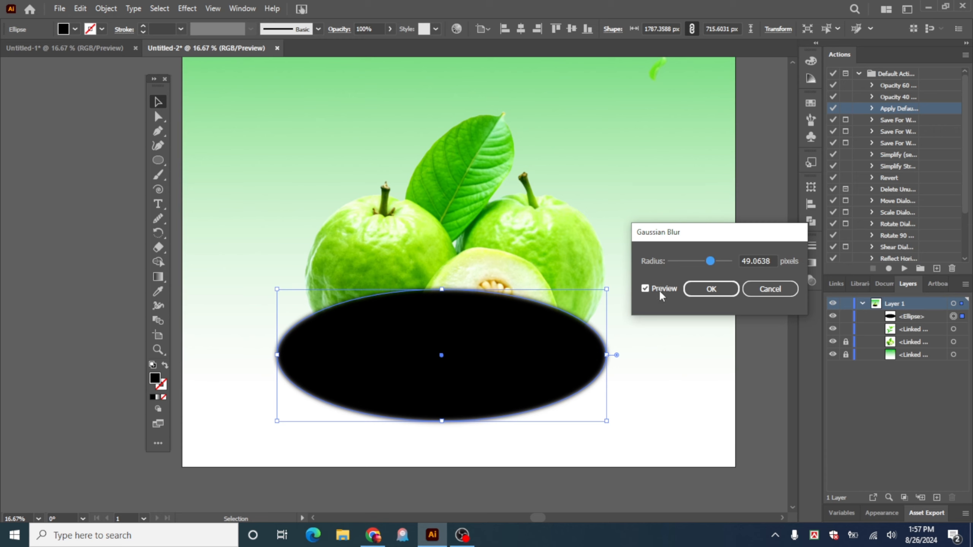
drag(712, 267, 723, 266)
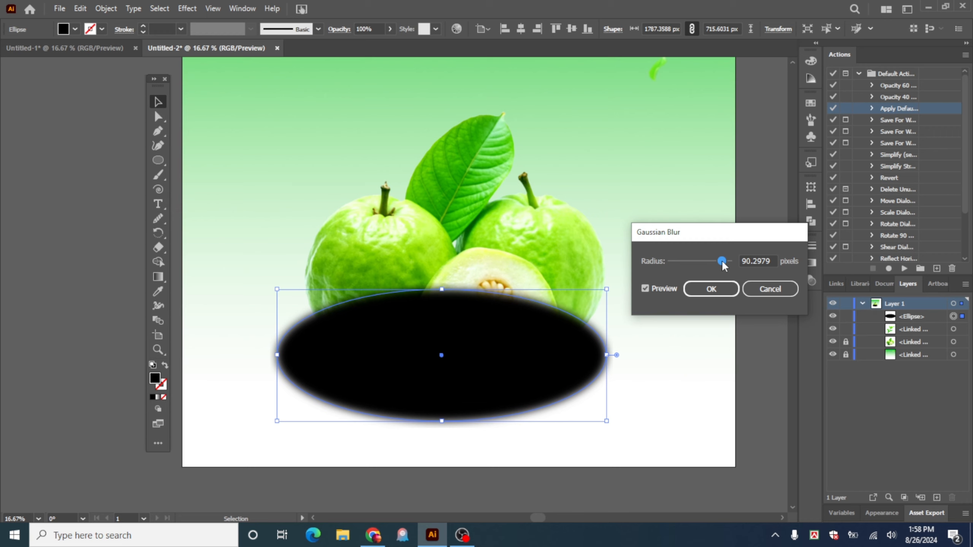
drag(723, 266, 725, 267)
key(Return)
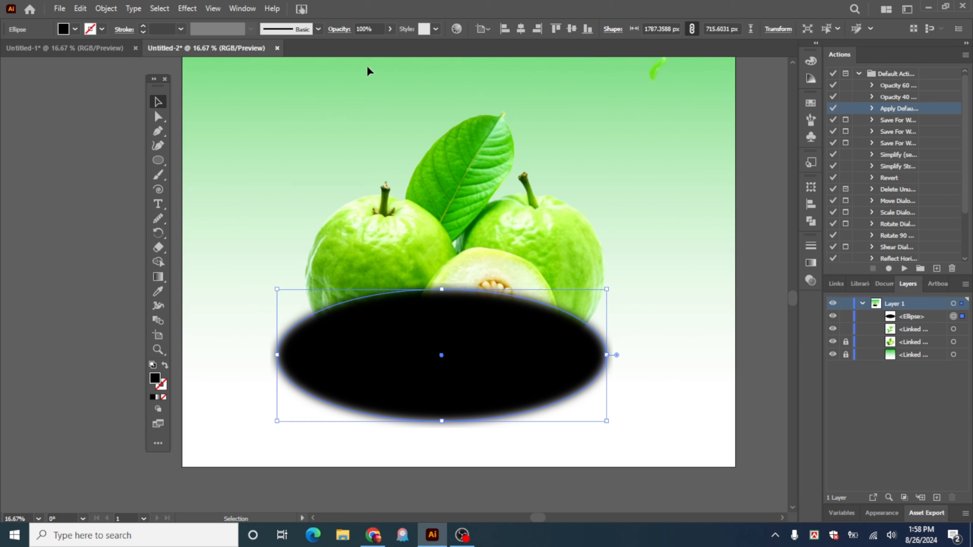
Step: Lower the blurred ellipse's opacity to 55%
click(390, 29)
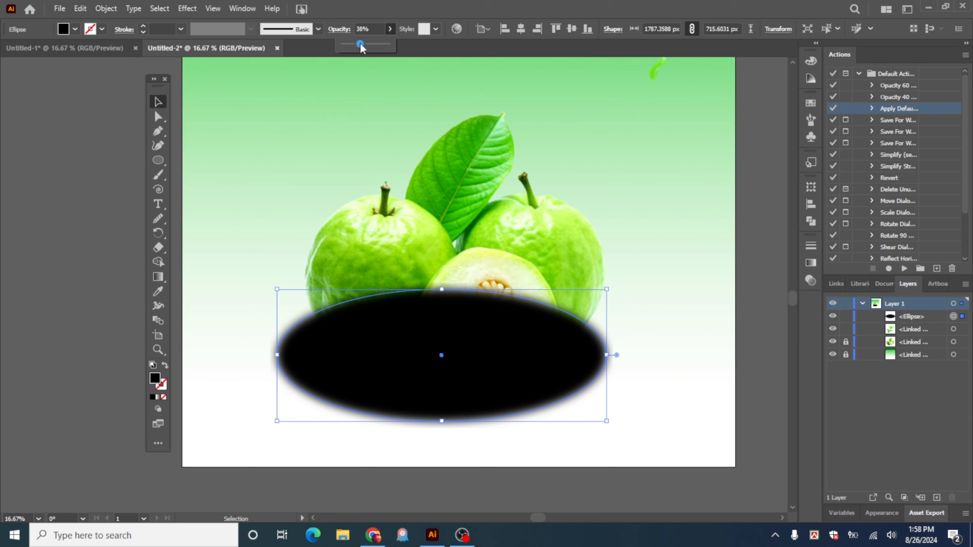
drag(361, 44, 368, 45)
click(390, 29)
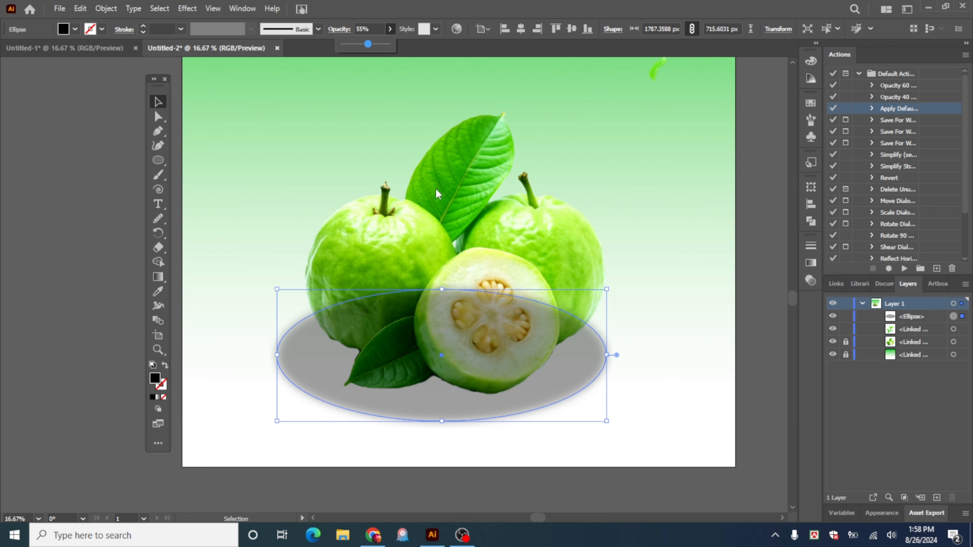
Step: Add a second Gaussian Blur with a radius of 96.8085 pixels to the ellipse and deselect it
click(196, 7)
click(191, 9)
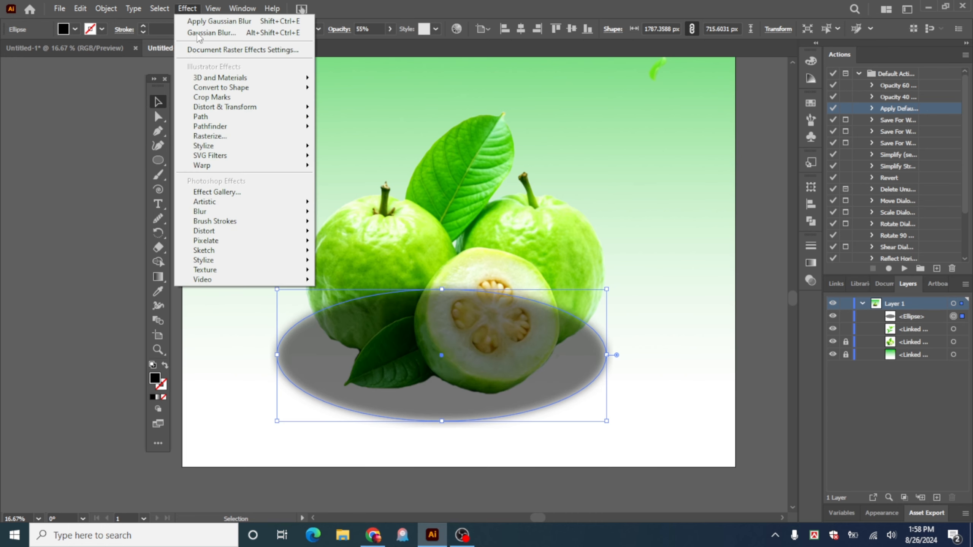
mouse_move(271, 216)
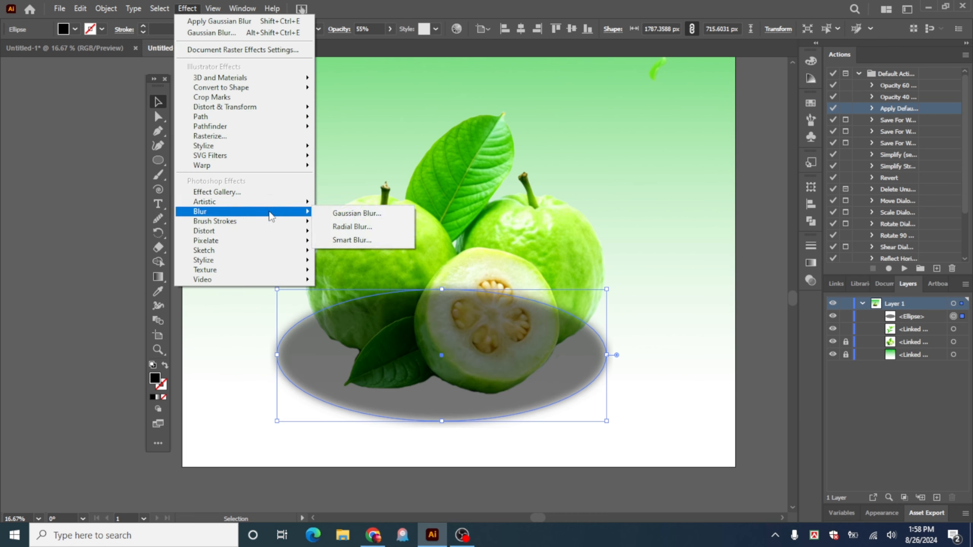
click(369, 213)
click(538, 292)
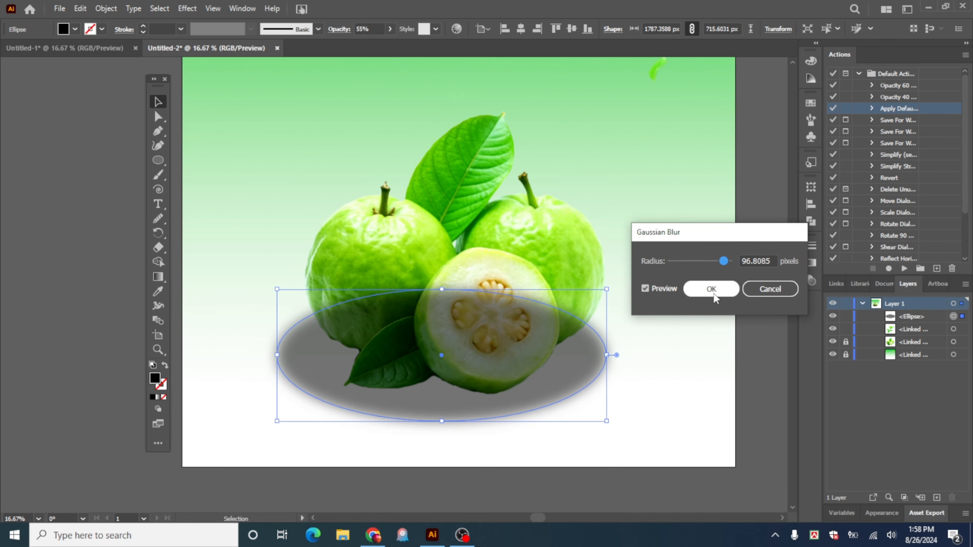
click(715, 295)
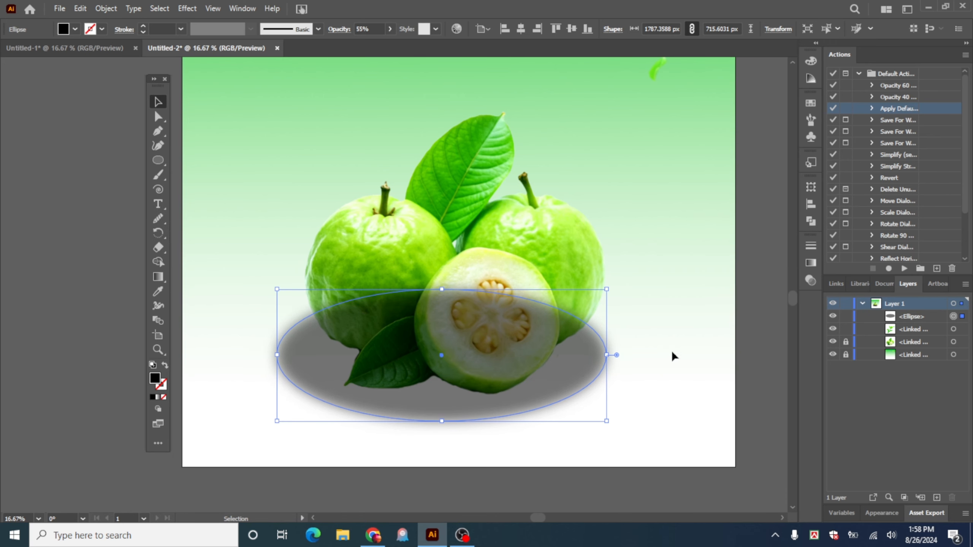
click(673, 363)
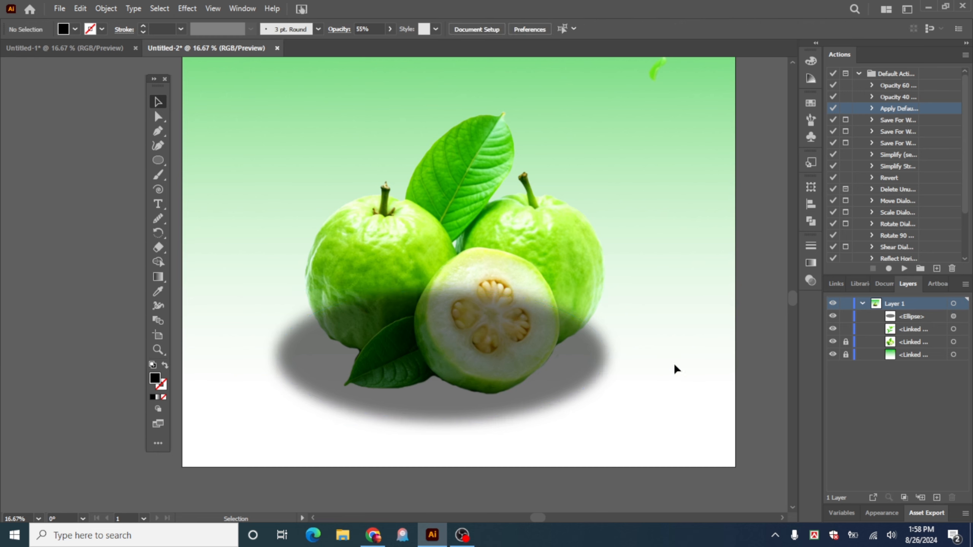
Step: Move the shadow ellipse below the guava image and above the background in the layer order
click(573, 371)
click(915, 318)
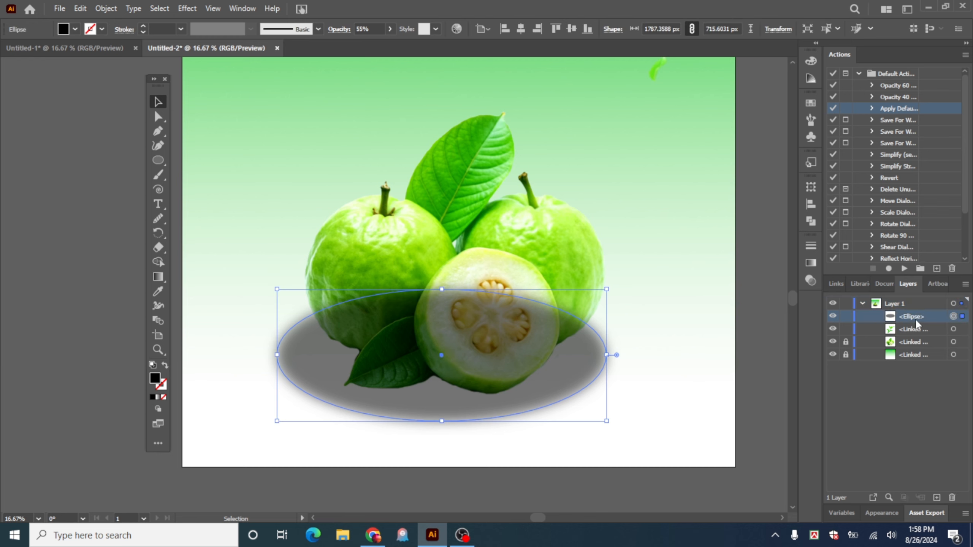
drag(917, 318, 918, 347)
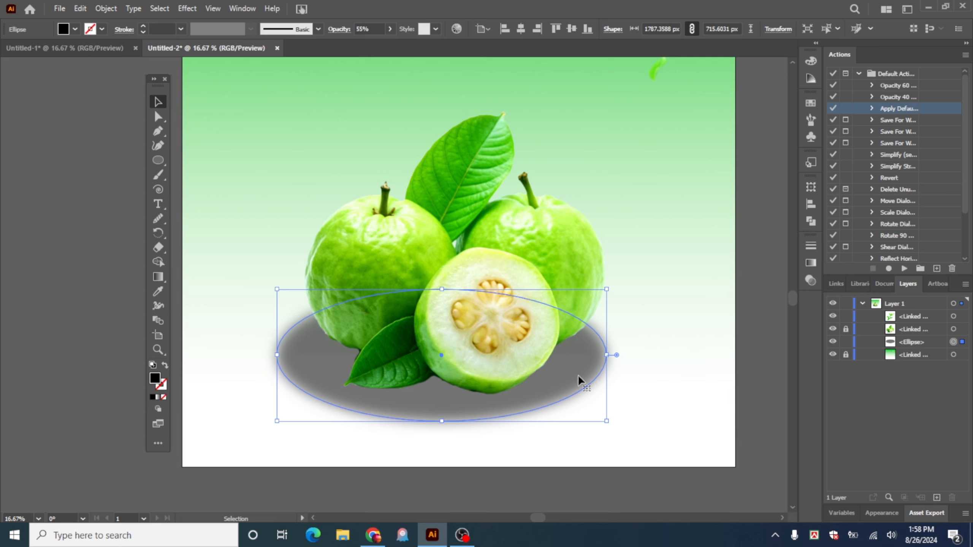
Step: Shift the shadow ellipse slightly up and to the right, set its opacity to 33%, and deselect it
mouse_move(579, 378)
mouse_down()
mouse_move(590, 369)
mouse_move(585, 361)
mouse_up()
click(387, 30)
drag(369, 45, 359, 45)
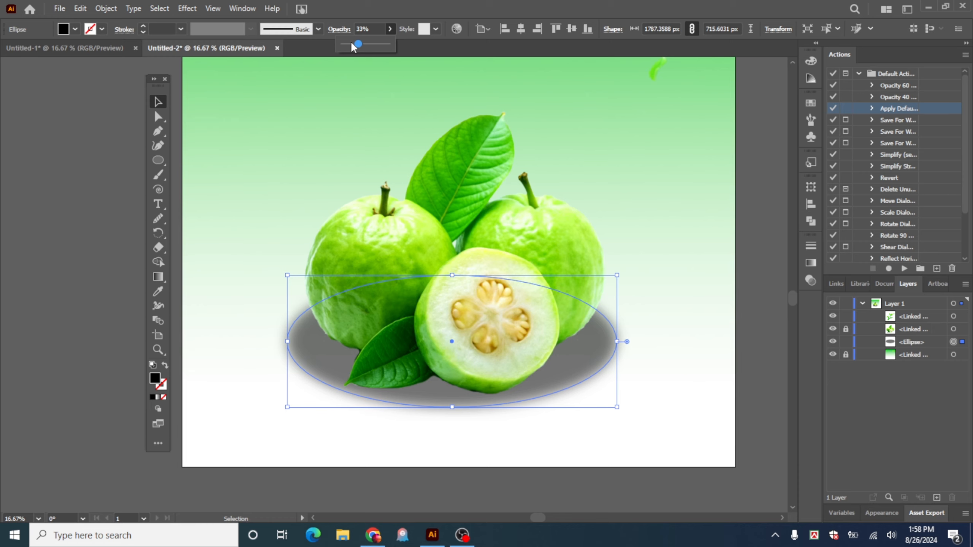
click(366, 55)
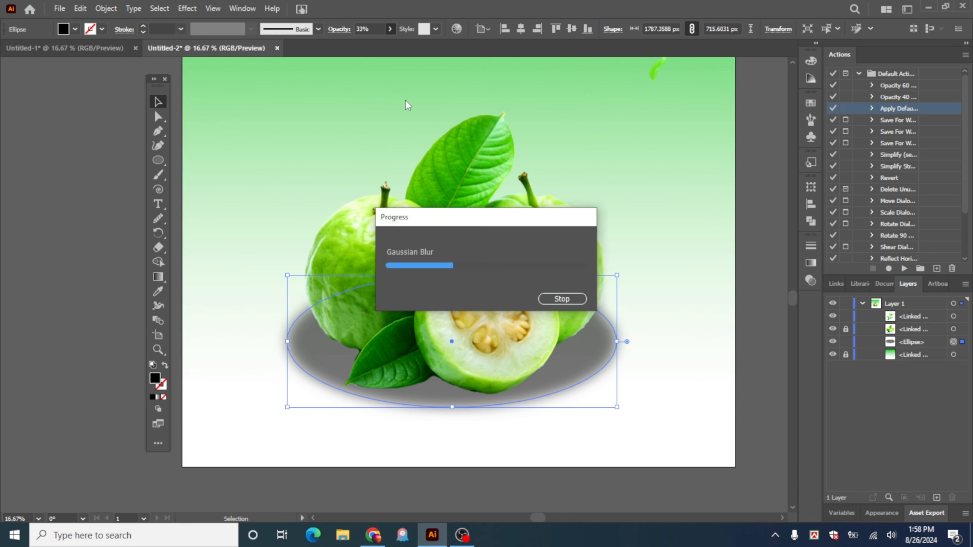
click(390, 146)
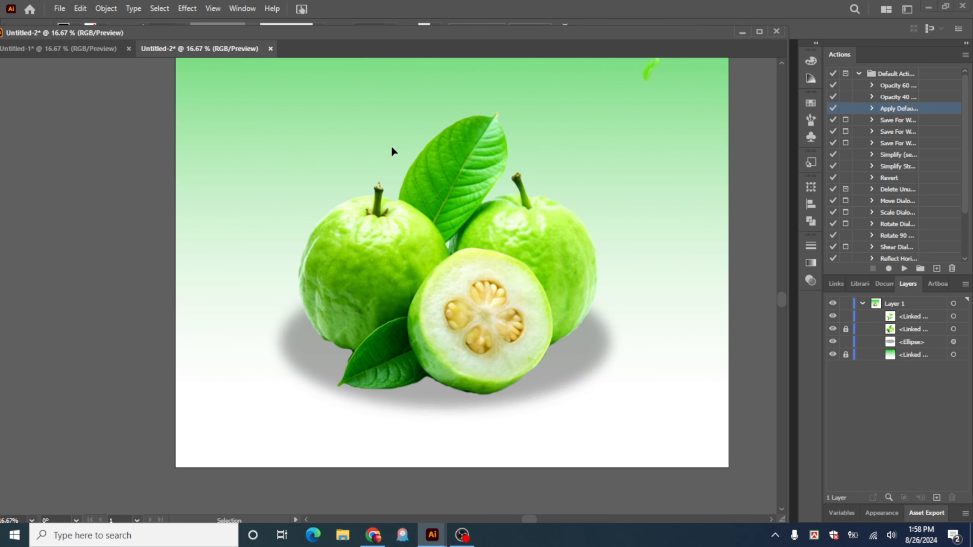
Step: Narrow the shadow ellipse from its right side and move it about 115 px right to centre it under the guavas
click(597, 361)
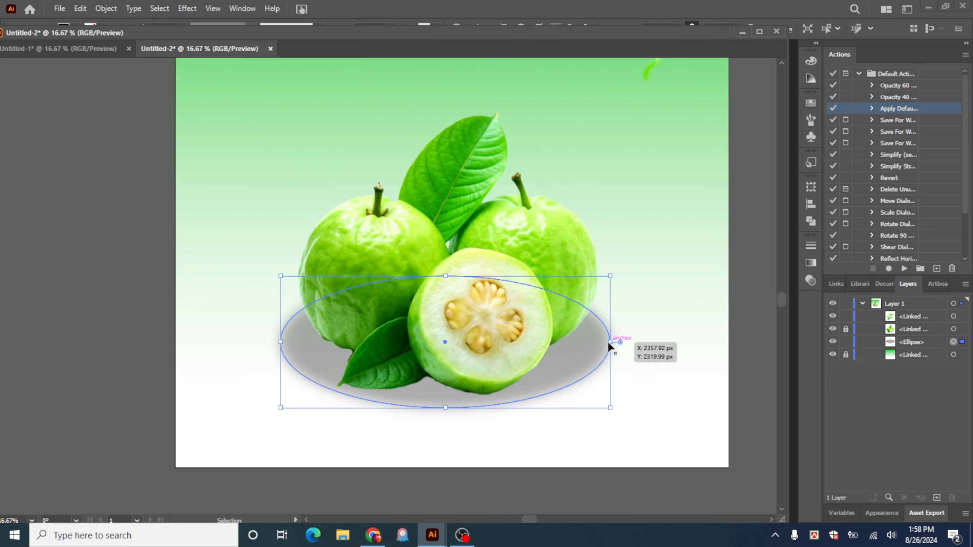
drag(610, 342, 570, 343)
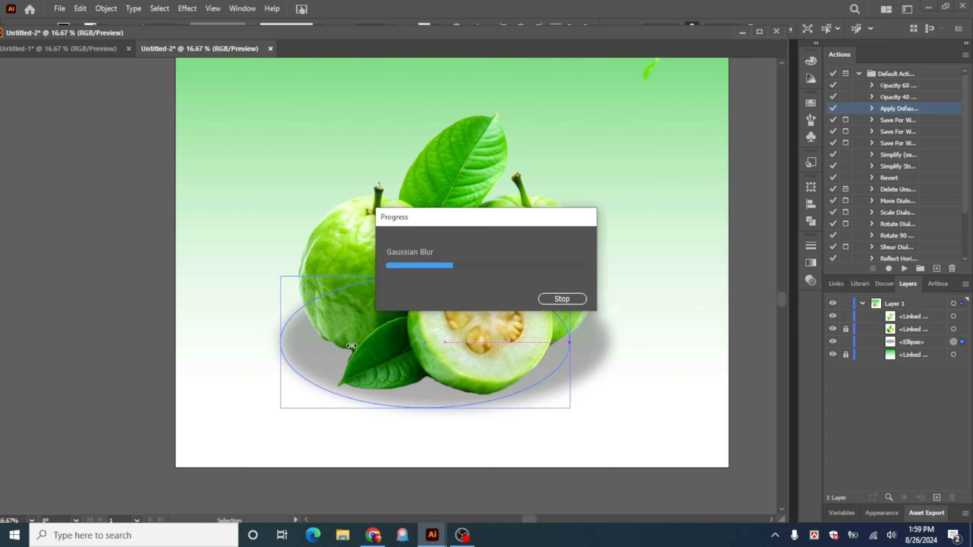
drag(324, 356, 345, 354)
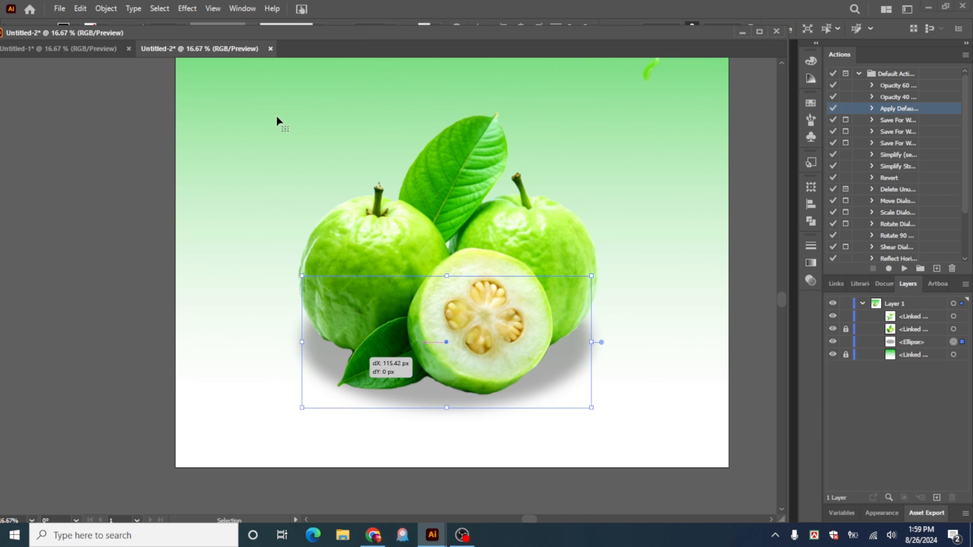
Step: Apply another Gaussian Blur with a radius of 96.8085 pixels to the shadow ellipse and deselect it
click(187, 8)
mouse_move(245, 211)
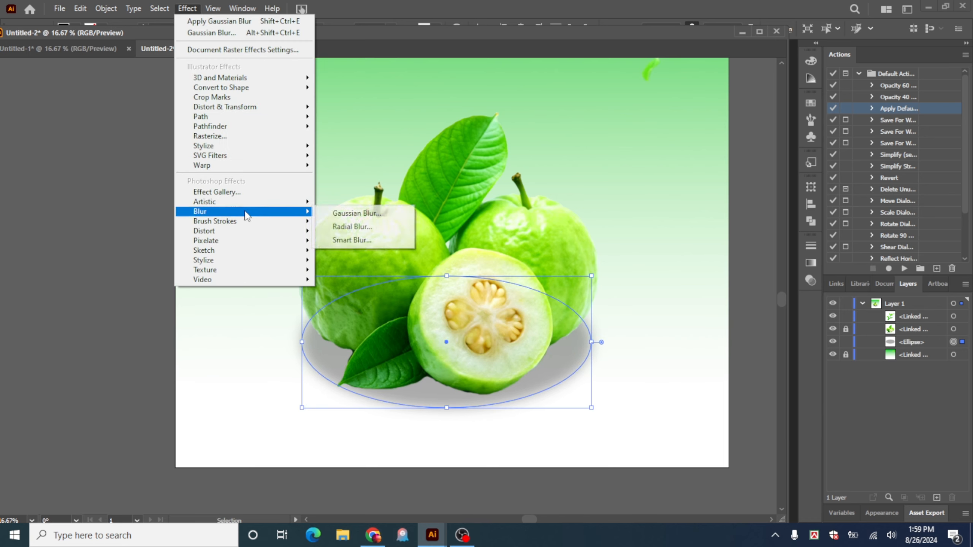
click(387, 217)
click(548, 294)
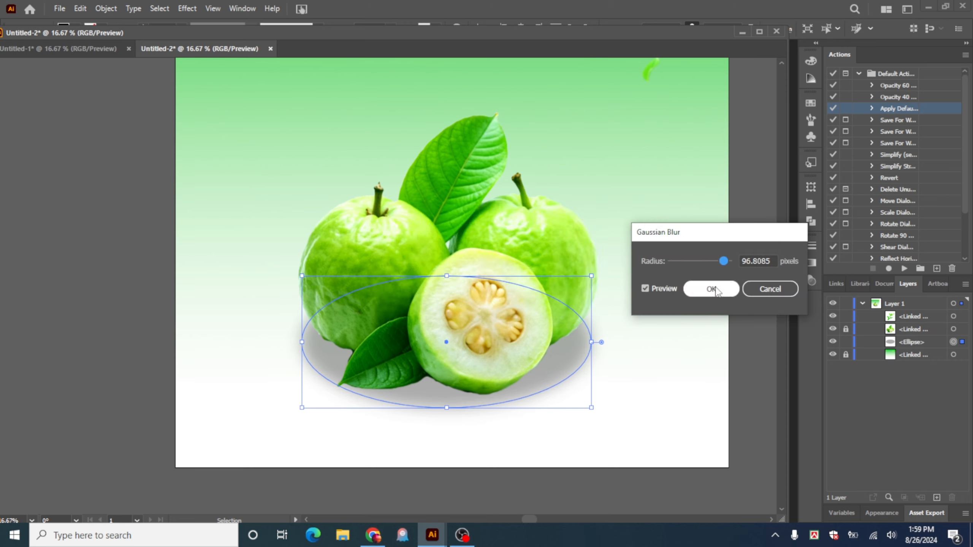
click(711, 289)
click(653, 347)
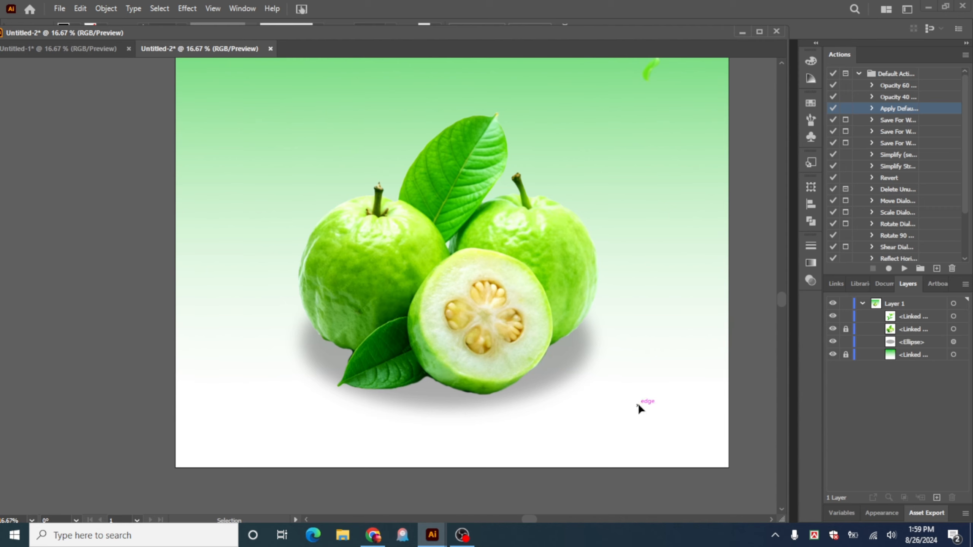
Step: Nudge the shadow ellipse slightly to fine-tune its position beneath the guavas, leaving it deselected
click(552, 385)
drag(558, 379, 553, 372)
click(668, 348)
scroll(653, 359, down, 4)
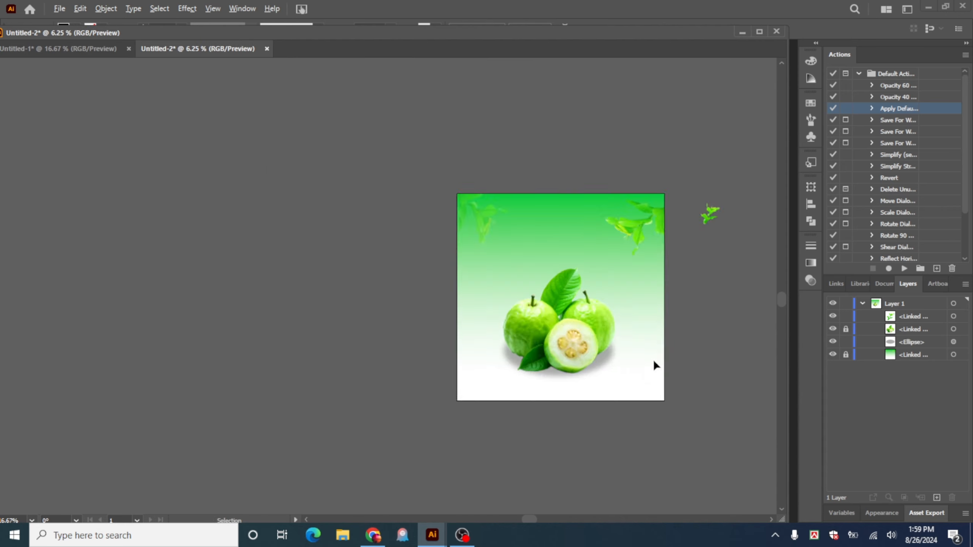
key(z)
click(419, 338)
click(369, 338)
click(362, 292)
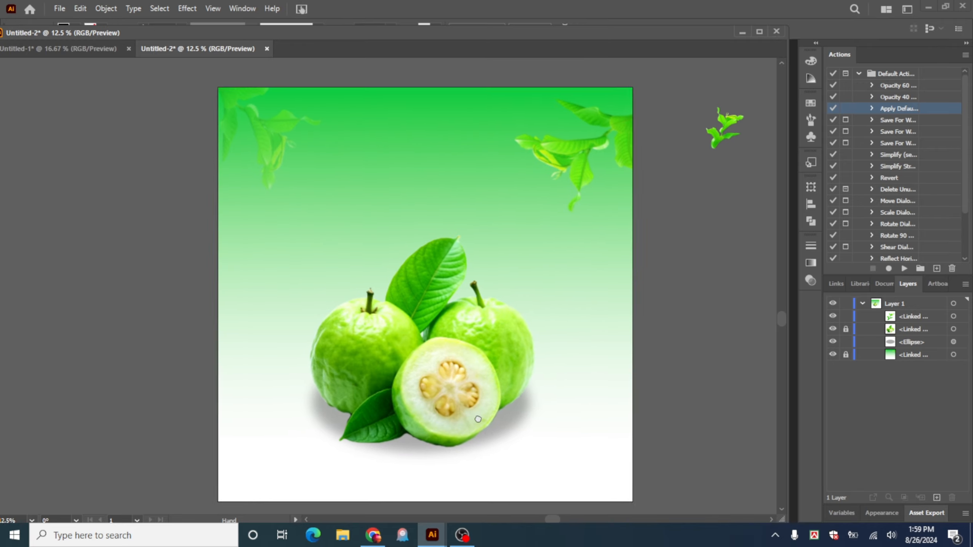
key(v)
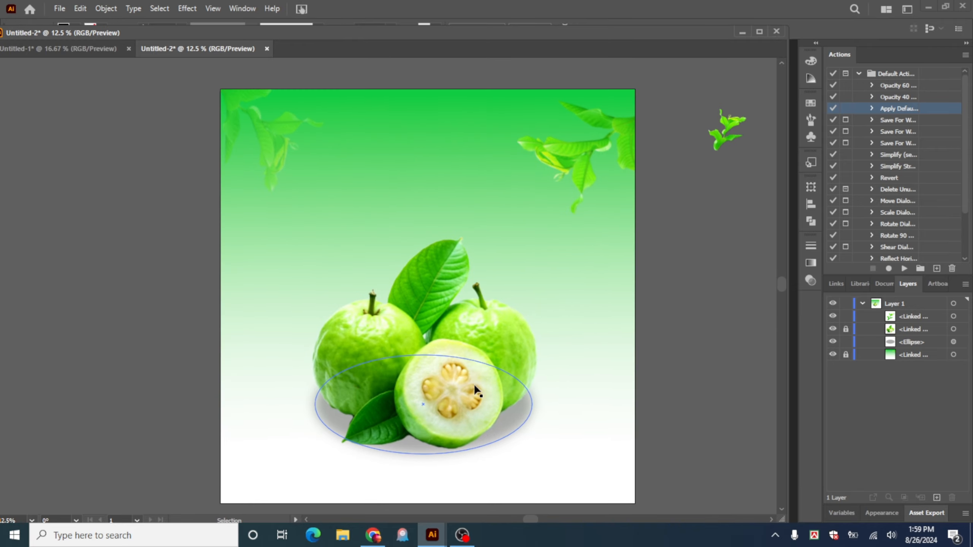
drag(509, 418, 512, 421)
click(567, 328)
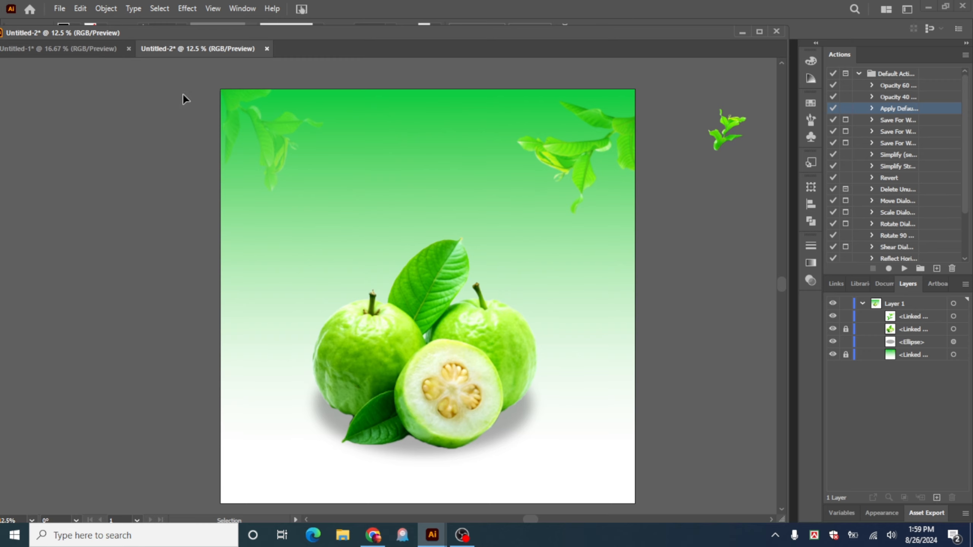
click(928, 6)
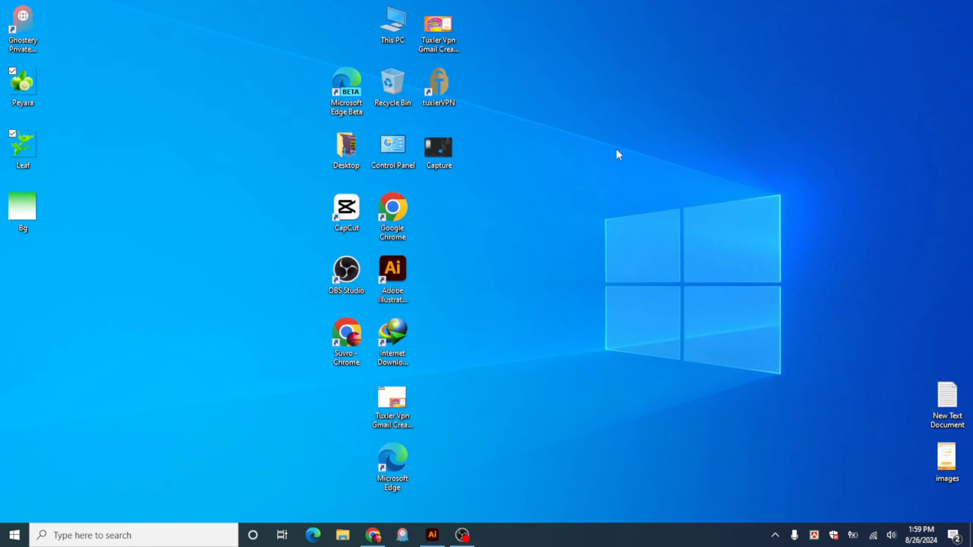
right_click(503, 138)
click(587, 174)
right_click(451, 176)
click(536, 212)
right_click(464, 195)
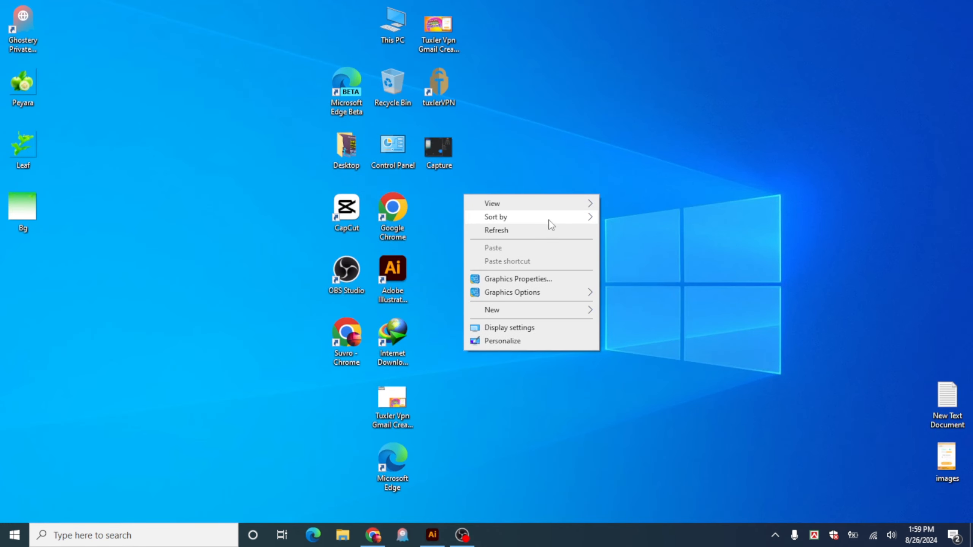
click(543, 231)
right_click(452, 219)
click(541, 254)
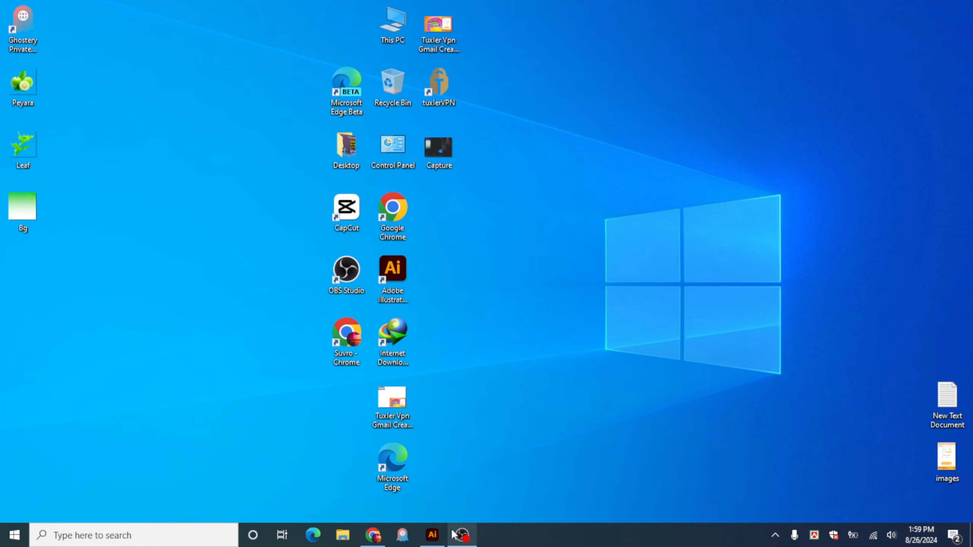
click(432, 534)
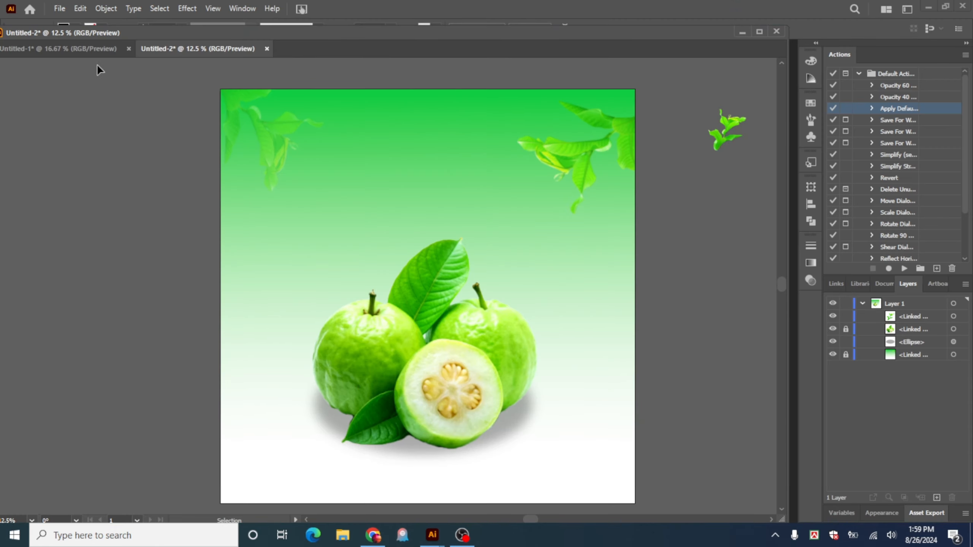
Step: Dock the floating document window back into the workspace and show the Untitled-2 guava design
click(111, 49)
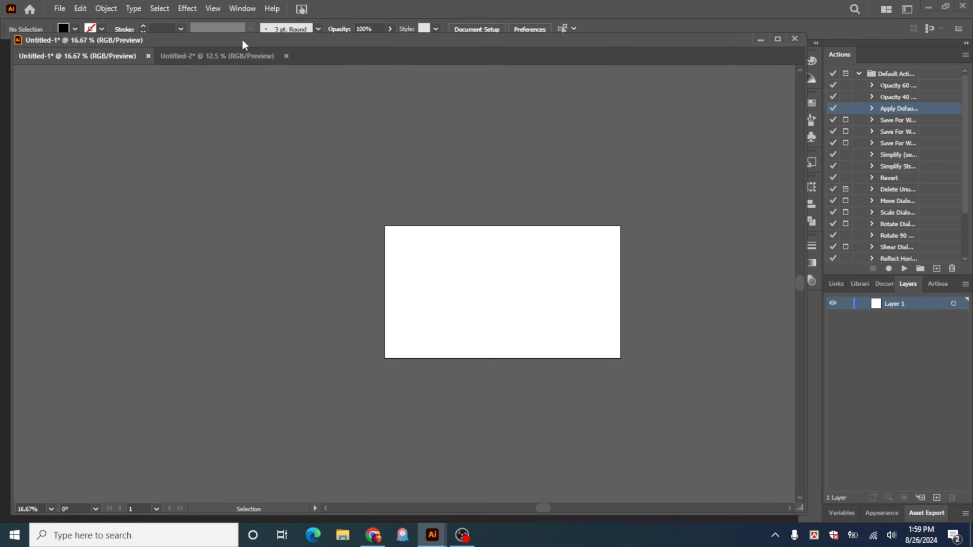
drag(243, 41, 343, 117)
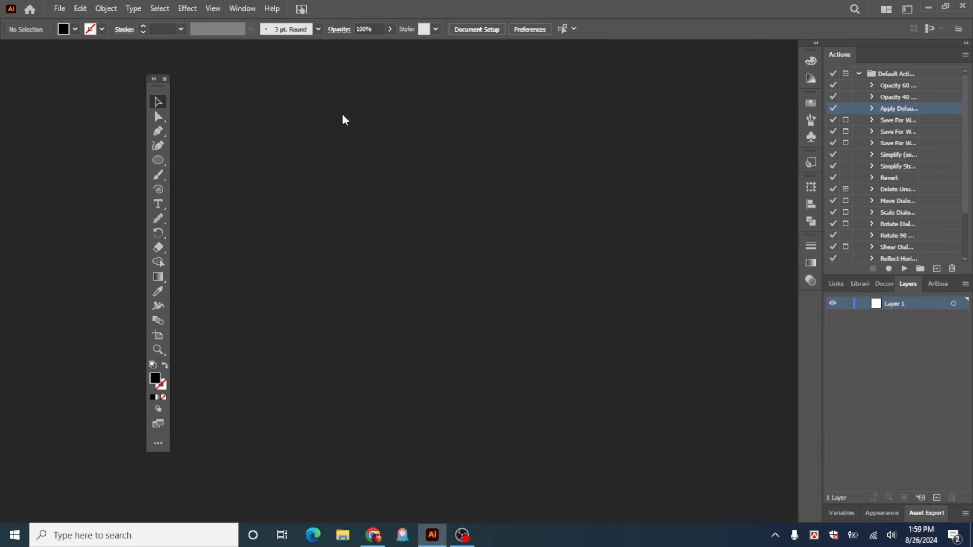
click(247, 52)
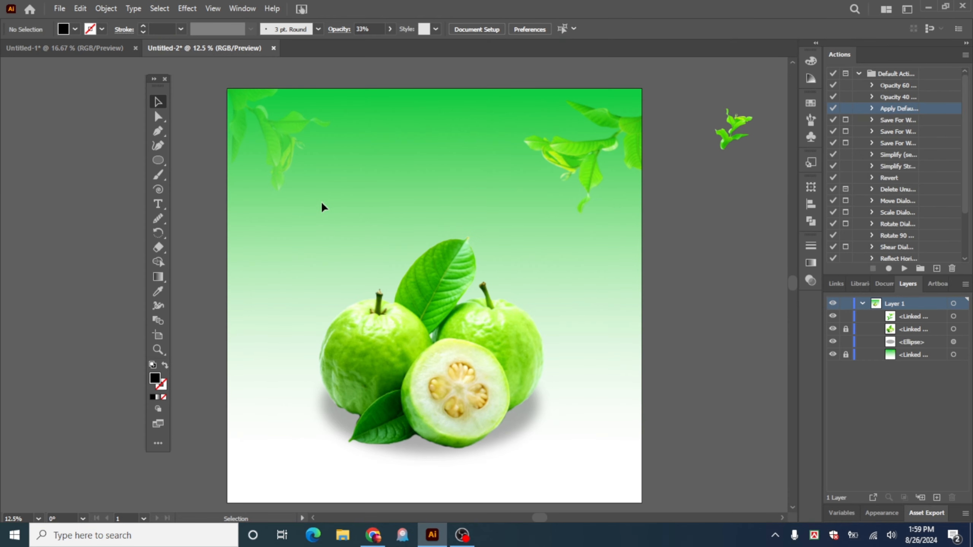
Step: Add a placeholder point text on the green area above the guavas
click(159, 203)
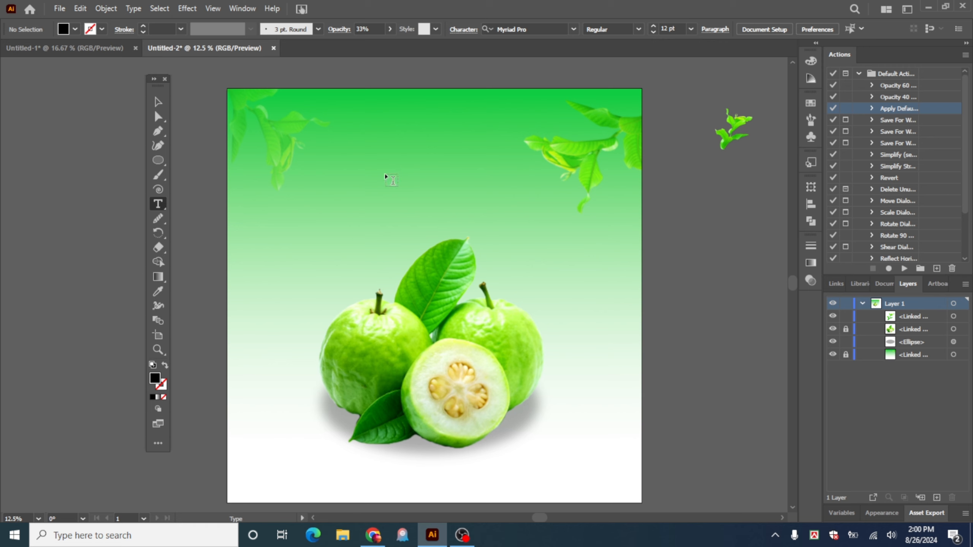
click(378, 157)
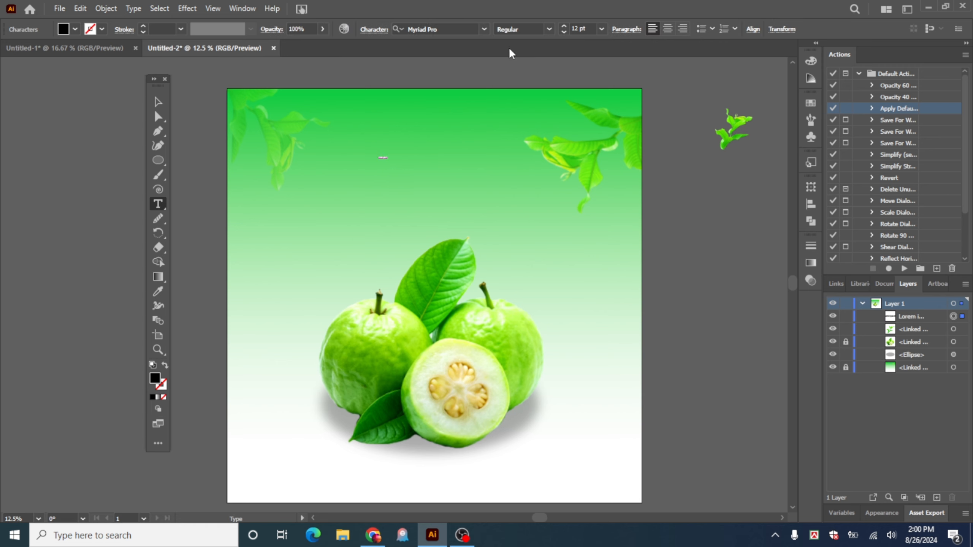
click(602, 29)
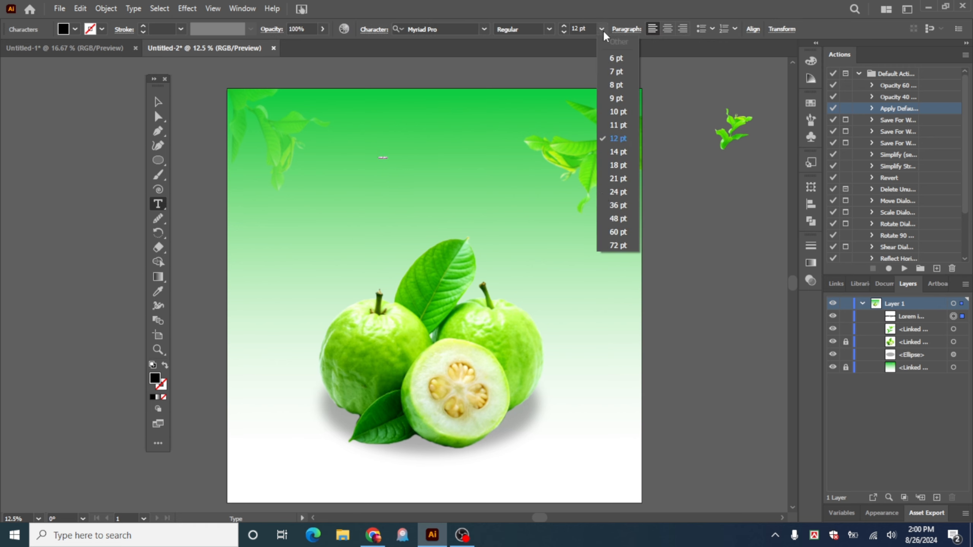
click(618, 245)
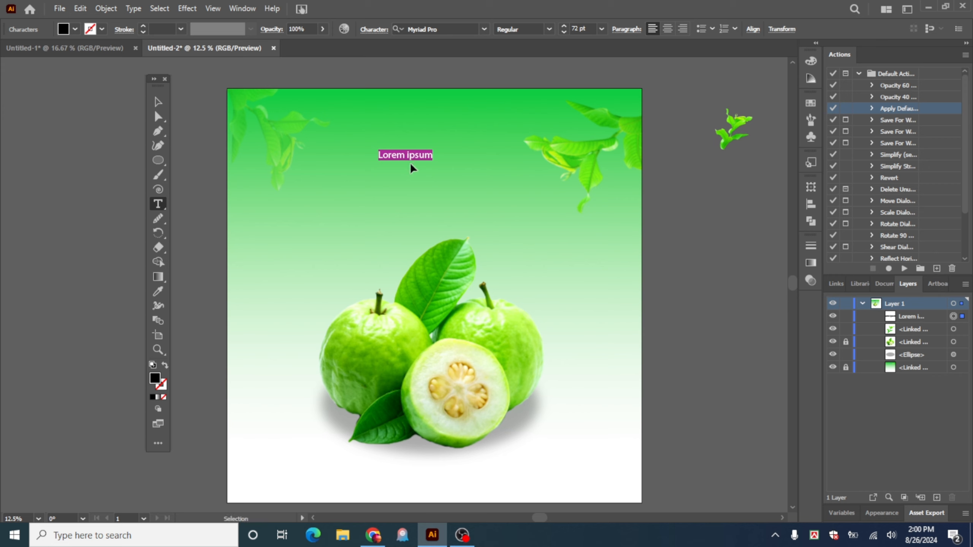
key(Escape)
drag(420, 160, 303, 230)
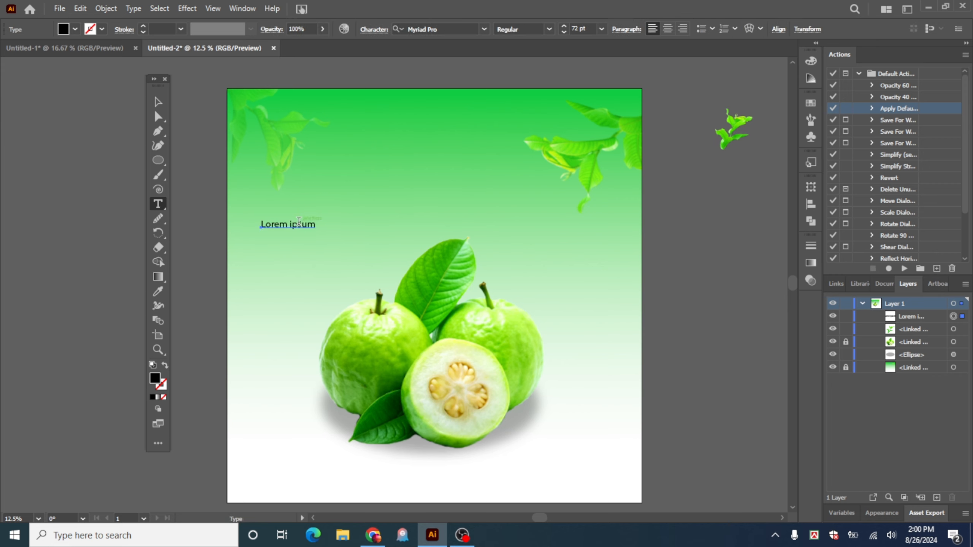
triple_click(306, 225)
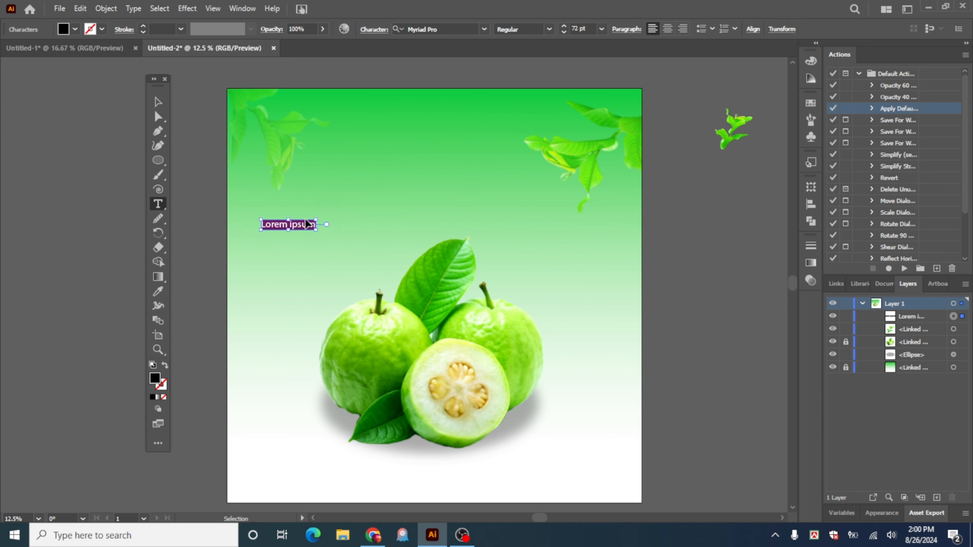
key(ctrl+z)
key(ctrl+z)
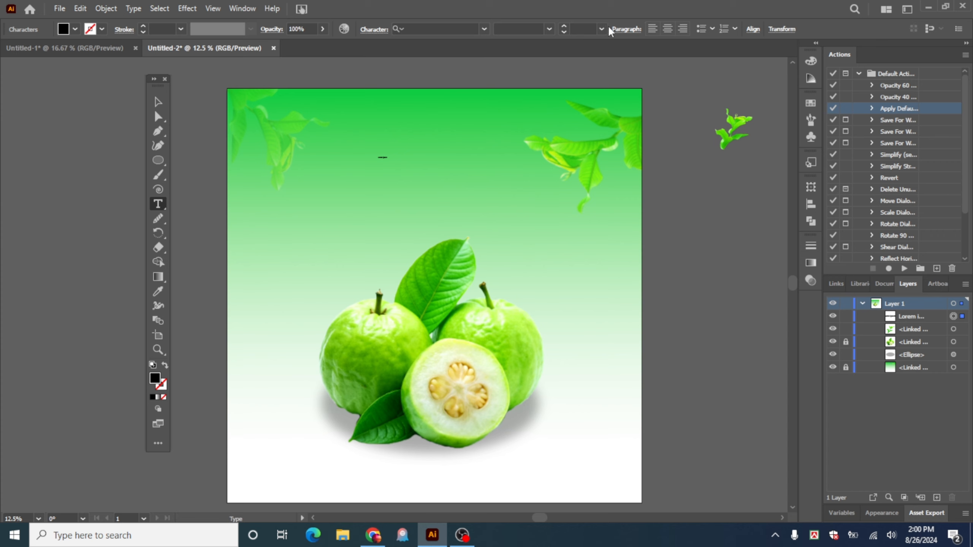
Step: Set the placeholder text to 60 pt in the Li Ador Noirrit A-V2 font and place it above the left guava
click(601, 29)
click(626, 231)
drag(400, 157, 279, 231)
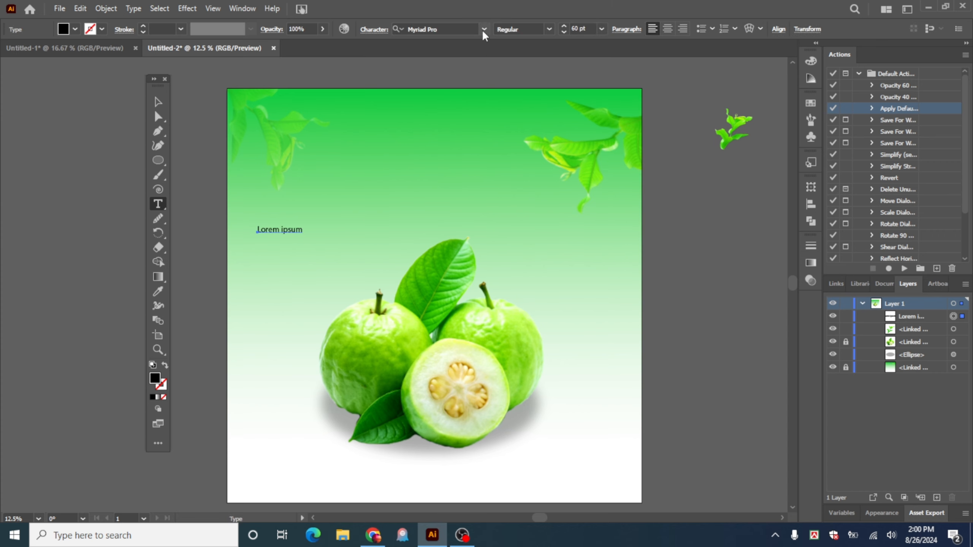
click(484, 29)
click(596, 109)
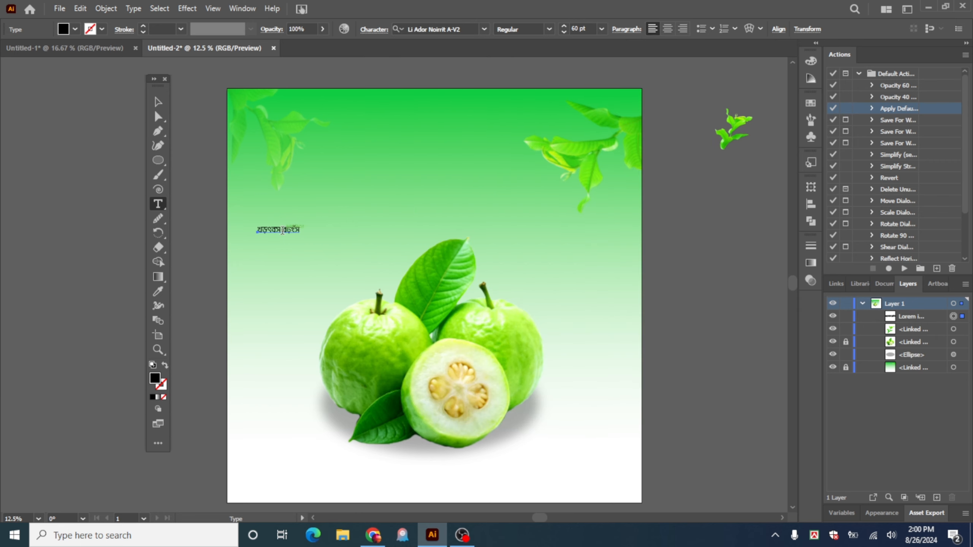
Step: Replace the placeholder text with "ভিটামিন সি পূরনে খান"
triple_click(282, 230)
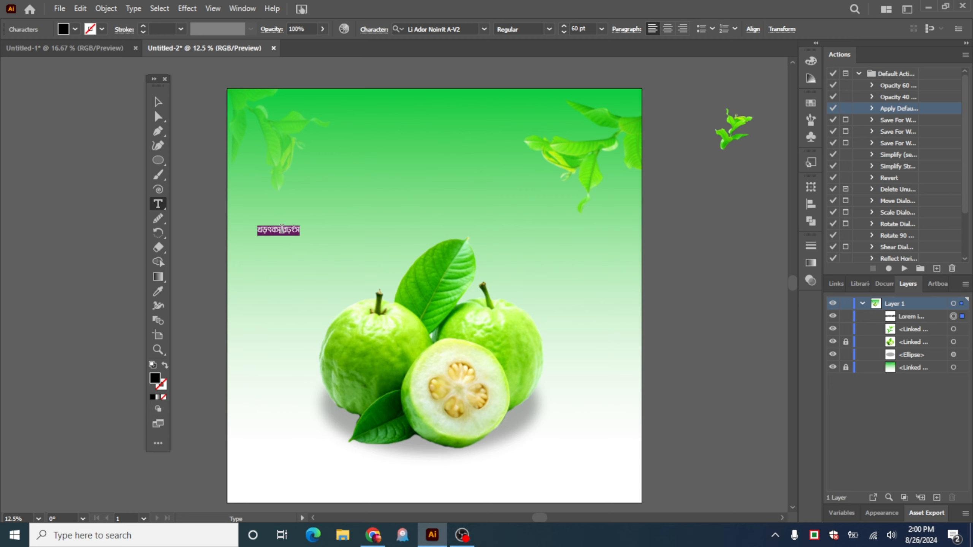
text(w)
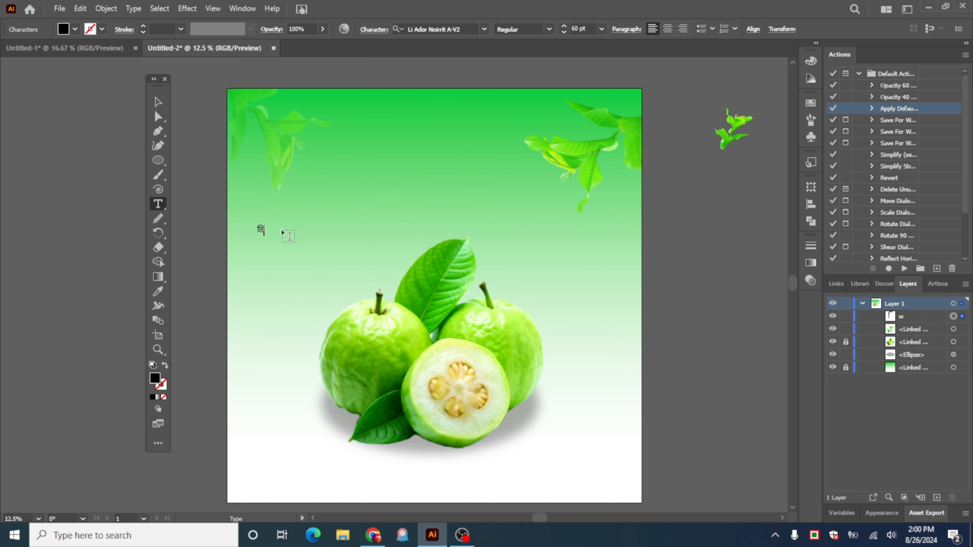
text(ভটামিন সি পূরনে খান)
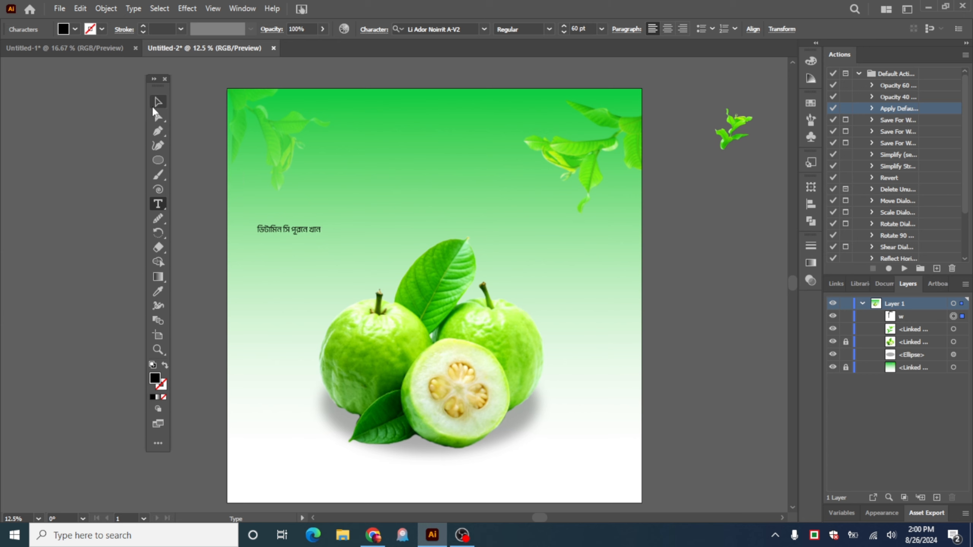
Step: Move the Bengali text line and centre it horizontally and vertically on the artboard
click(157, 102)
drag(306, 230, 431, 196)
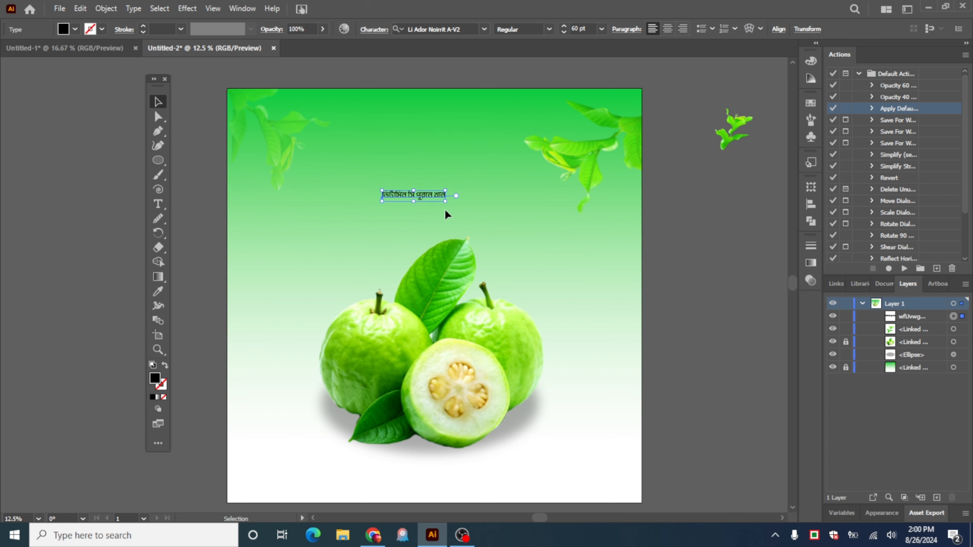
click(776, 33)
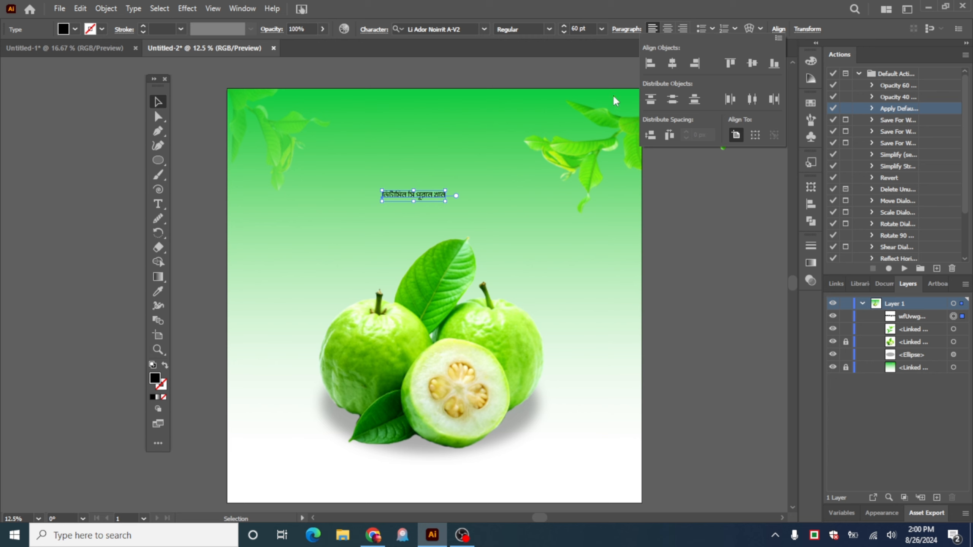
click(672, 63)
click(752, 64)
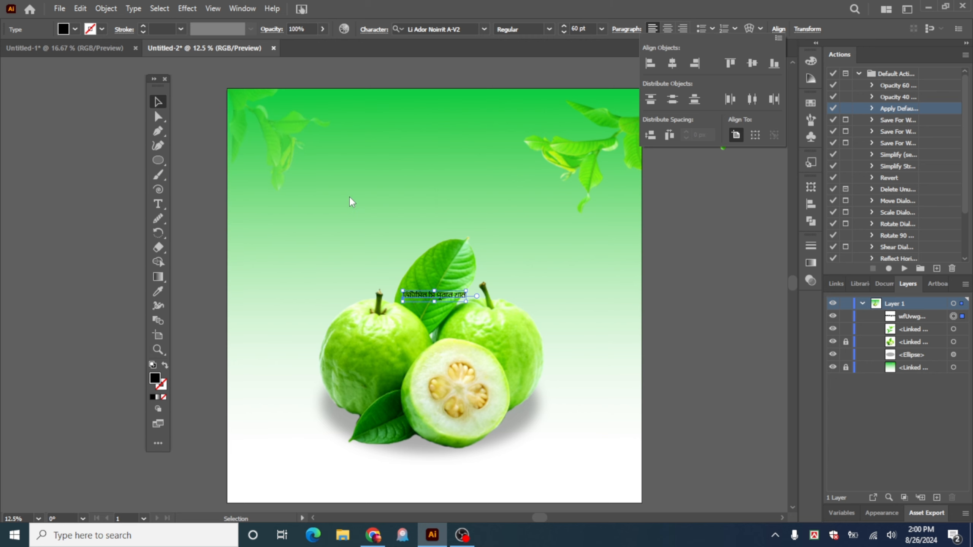
Step: Move the Bengali text line to the green area above the guavas and enlarge it to about 94.5 pt
drag(444, 294, 485, 165)
key(ctrl+z)
click(491, 189)
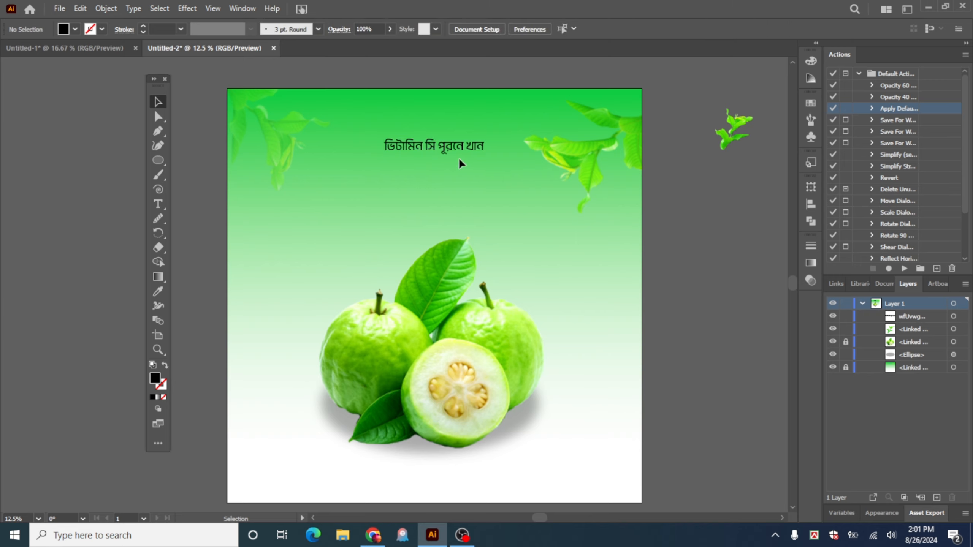
Step: Set the font style of the Bengali text line above the guavas to SemiBold
ctrl+click(445, 167)
ctrl+click(443, 210)
drag(388, 317, 467, 242)
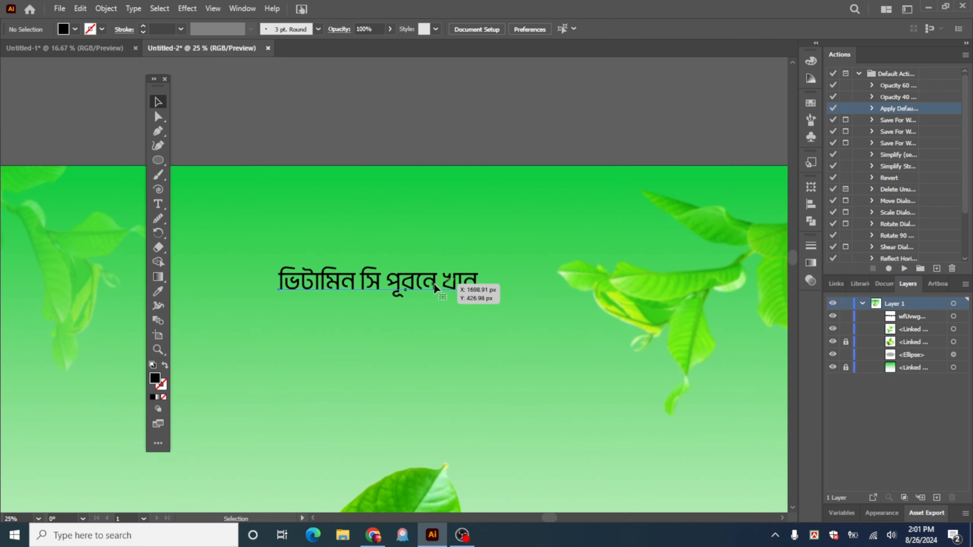
click(442, 295)
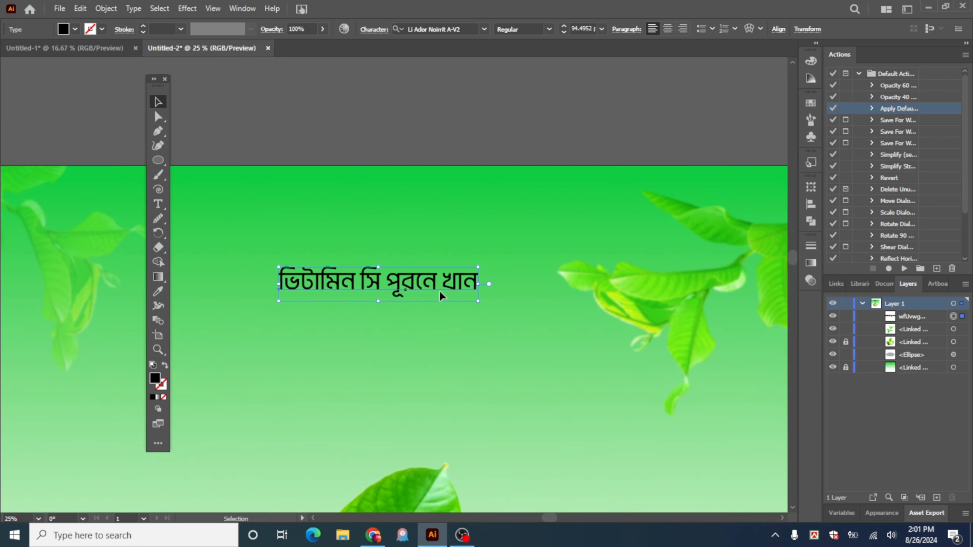
click(552, 28)
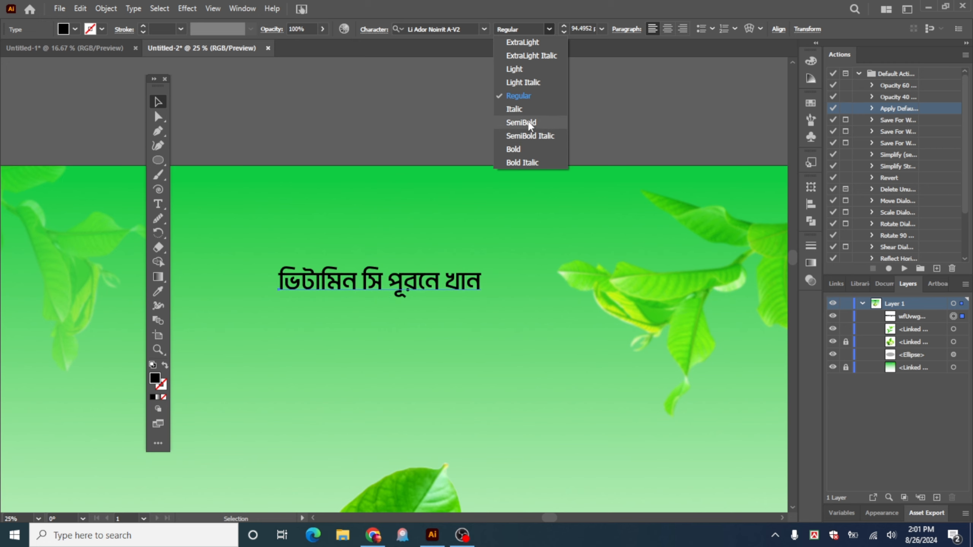
click(528, 129)
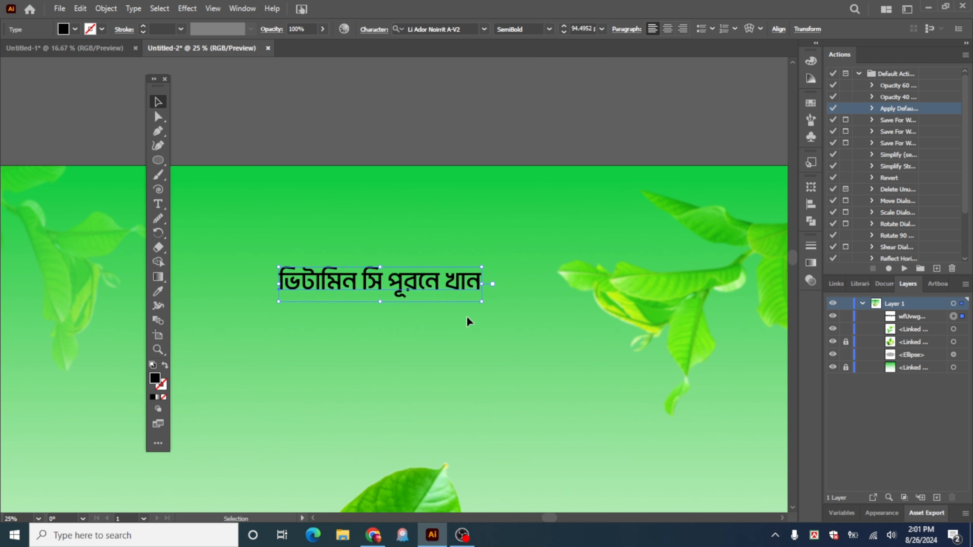
click(442, 324)
Step: Duplicate the Bengali text line straight down by about 173 px
key(ctrl+0)
drag(451, 297, 440, 334)
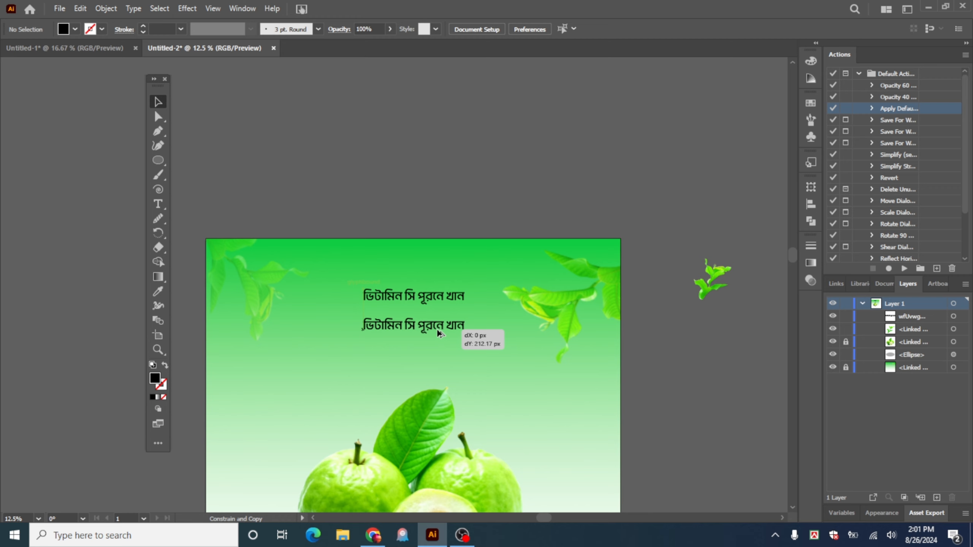
drag(439, 333, 440, 328)
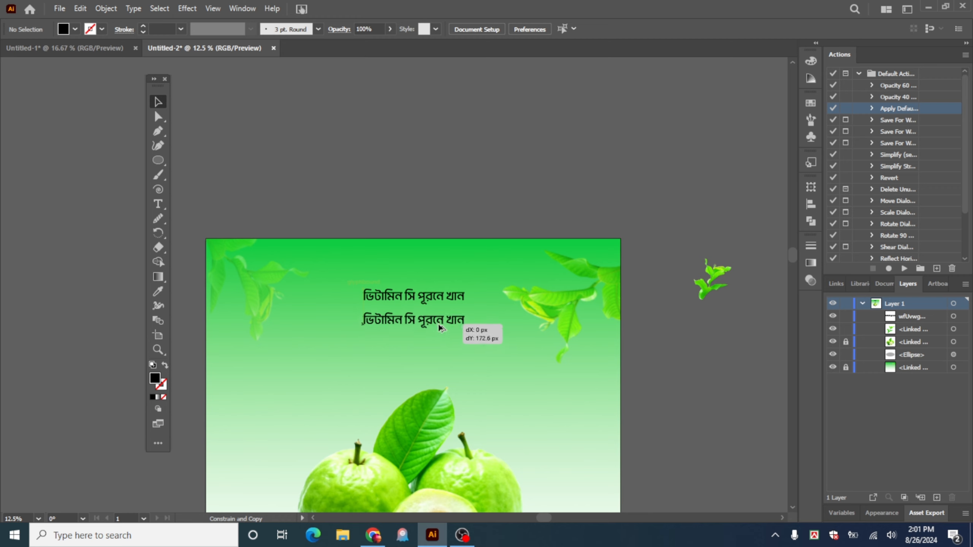
drag(440, 328, 439, 325)
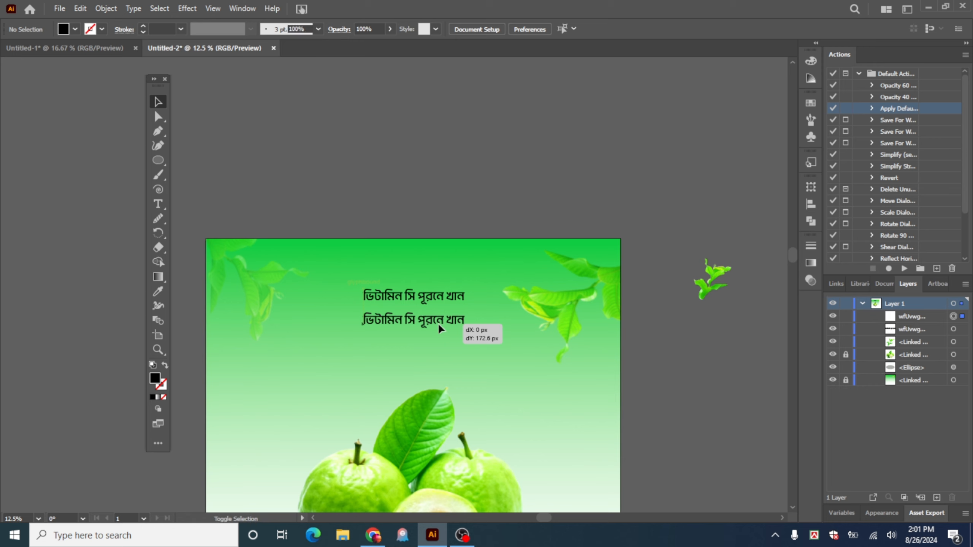
Step: Replace the text of the lower copy with "ঝালুকাঠির পেয়ারা"
triple_click(438, 320)
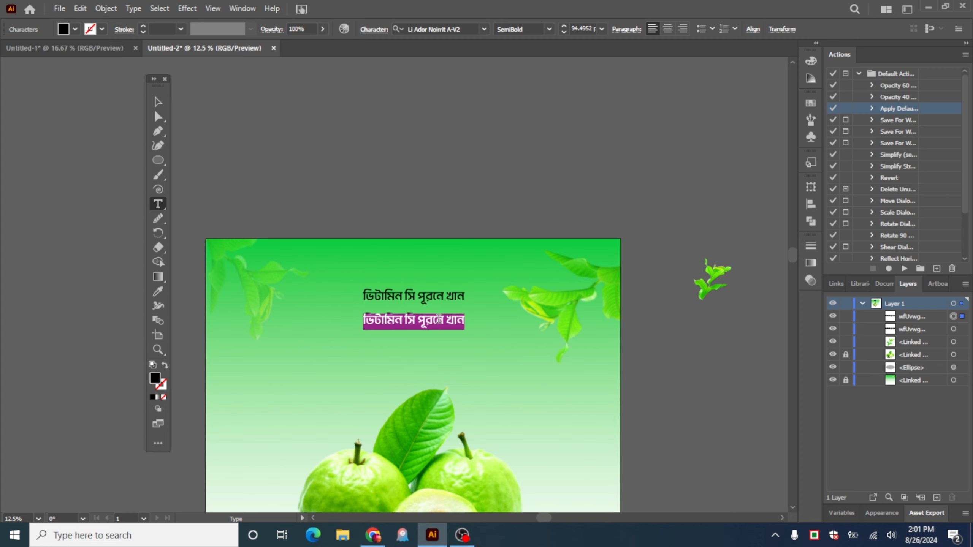
text(ঝা)
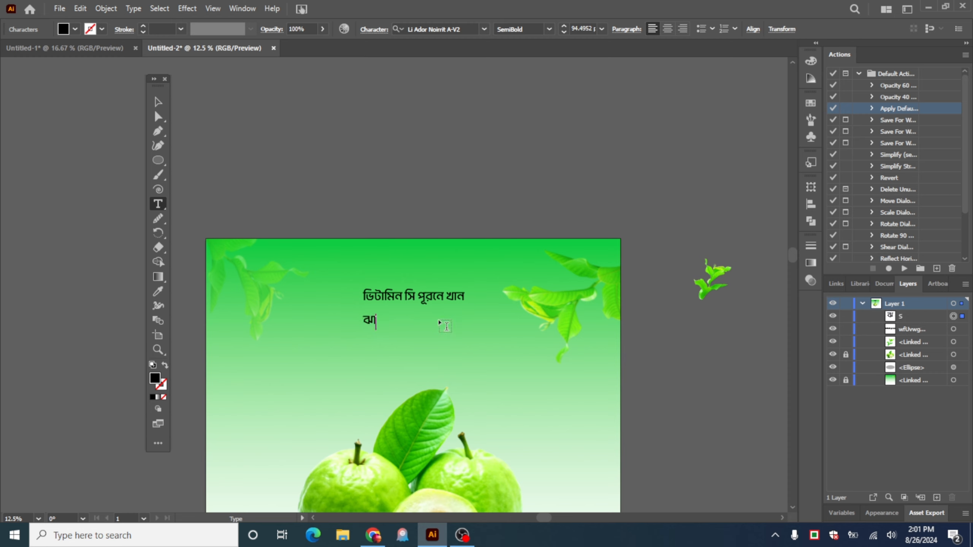
text(লুকাঠির পে)
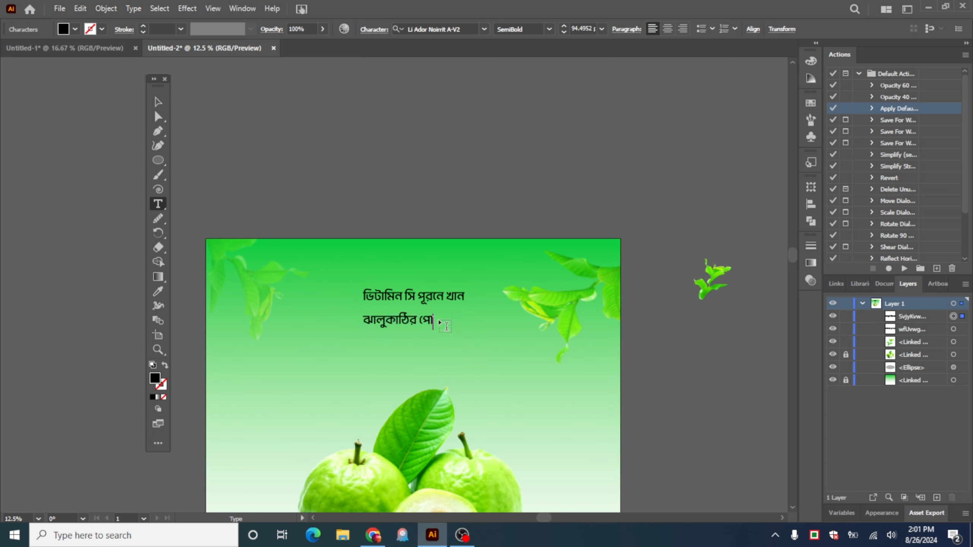
text(য়ারা)
key(ctrl+alt+b)
key(Escape)
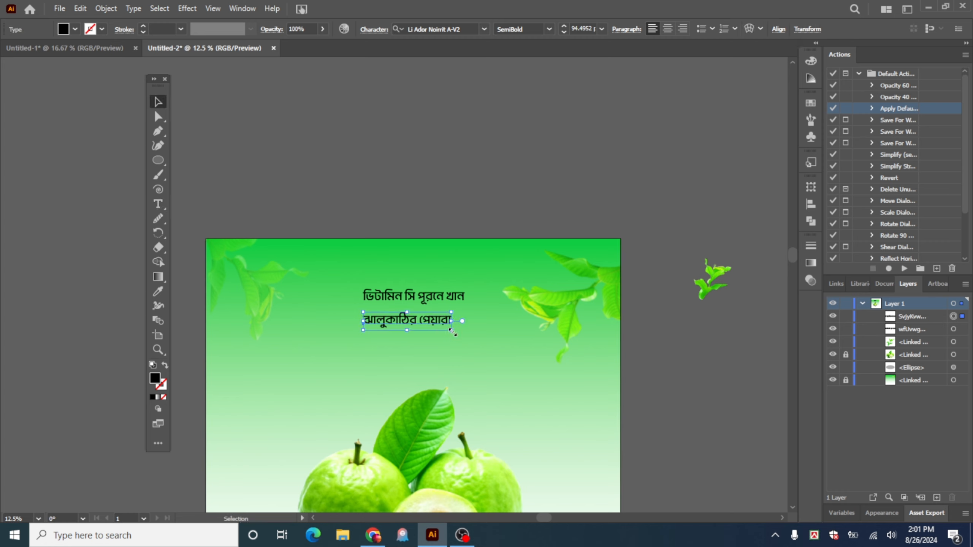
Step: Enlarge the "ঝালুকাঠির পেয়ারা" line to about 202 pt, centre it horizontally on the artboard and shift it slightly down
drag(452, 331, 503, 354)
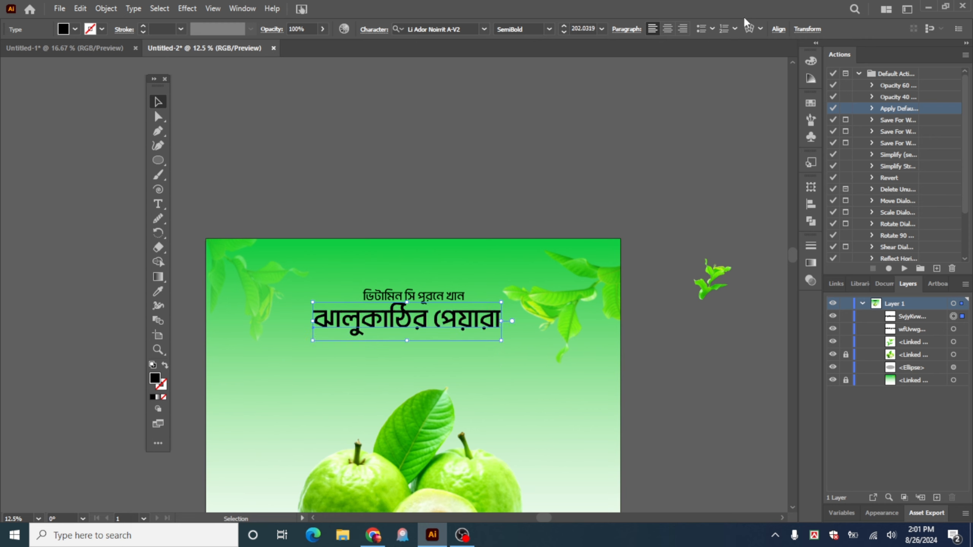
click(778, 29)
click(672, 63)
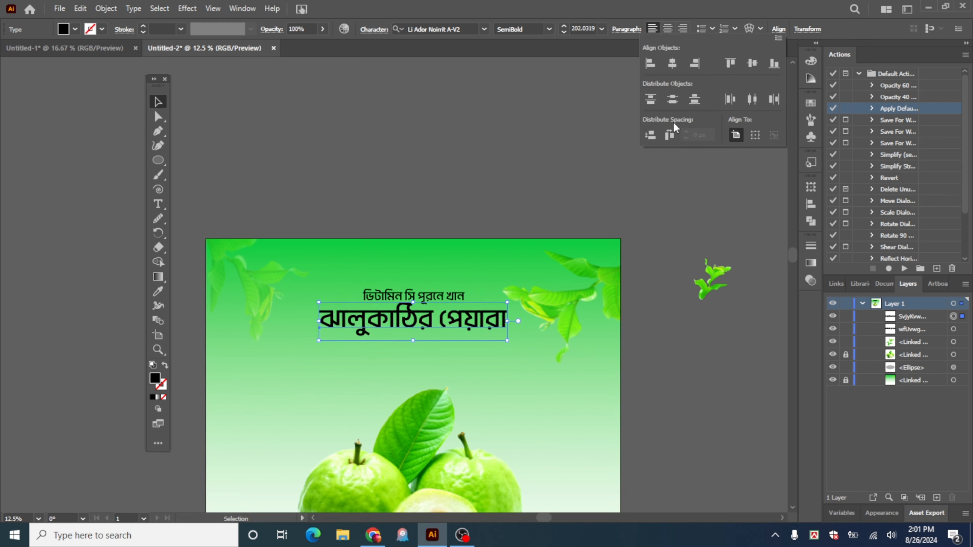
click(476, 320)
drag(474, 330, 475, 338)
Step: Change the font of the "ঝালুকাঠির পেয়ারা" line to Headline Bangla Bijoy52
click(482, 31)
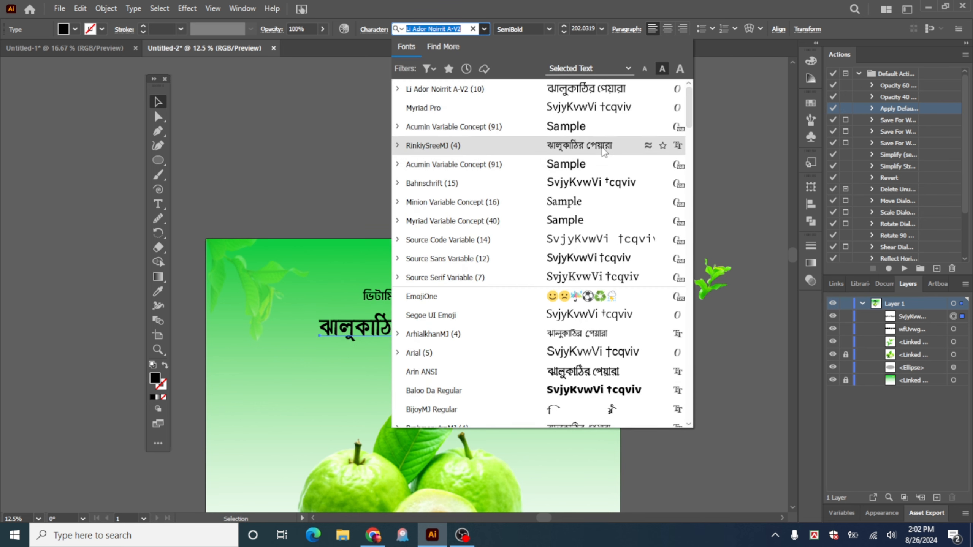
scroll(603, 151, down, 6)
scroll(597, 165, up, 2)
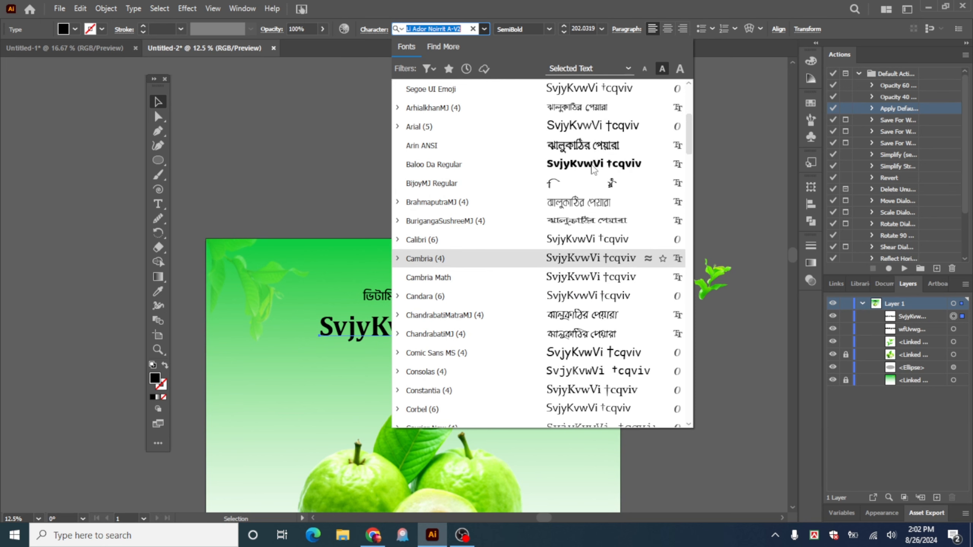
scroll(591, 153, down, 8)
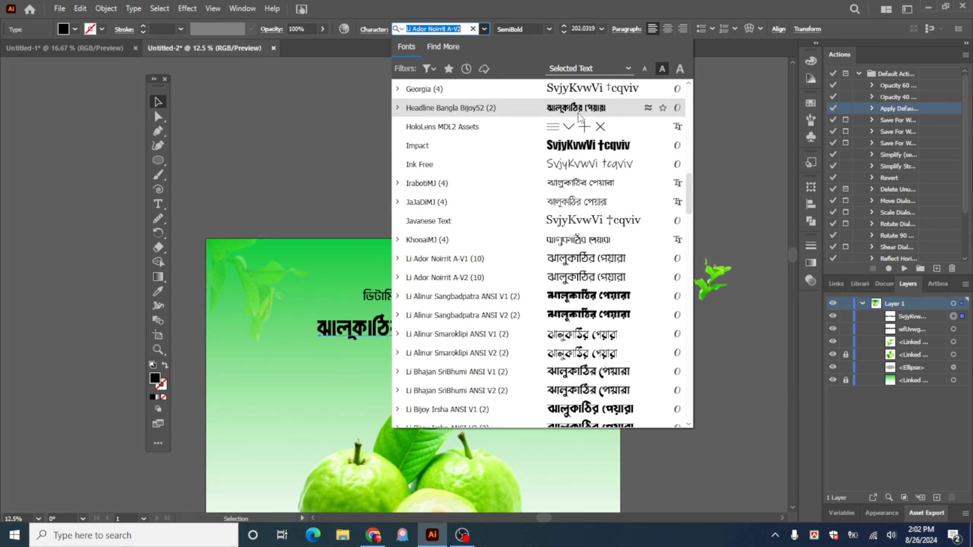
click(579, 113)
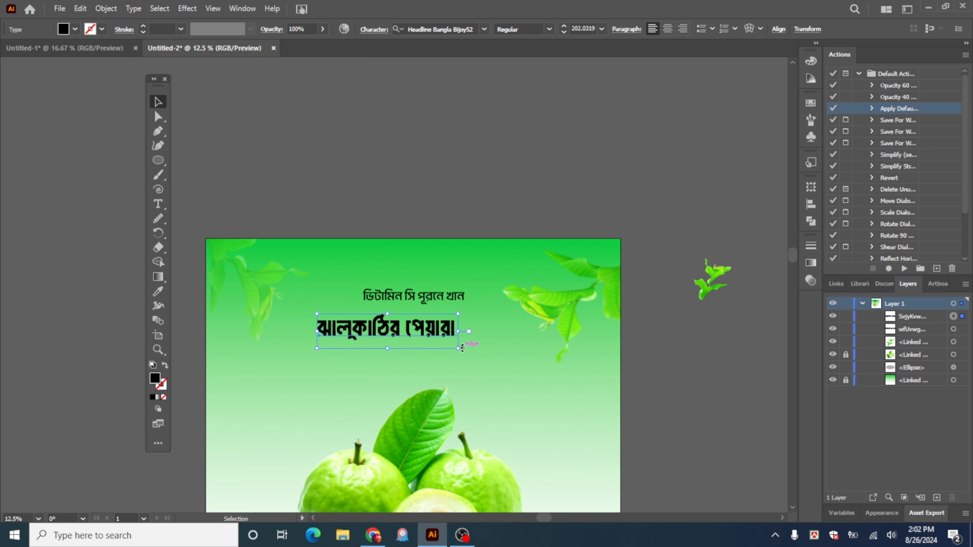
Step: Centre the "ঝালুকাঠির পেয়ারা" line horizontally, shift it slightly up and enlarge it to about 258 pt
drag(462, 348, 482, 355)
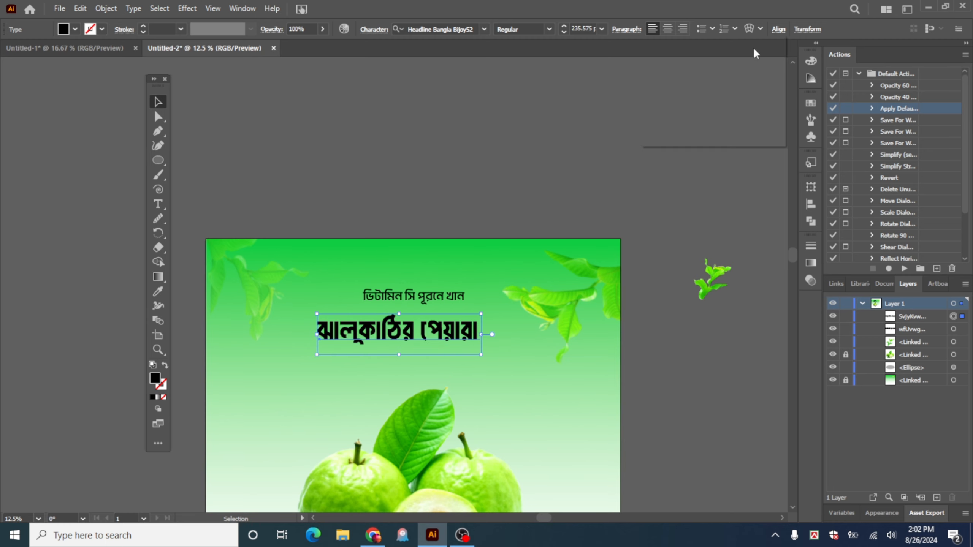
click(673, 65)
key(a)
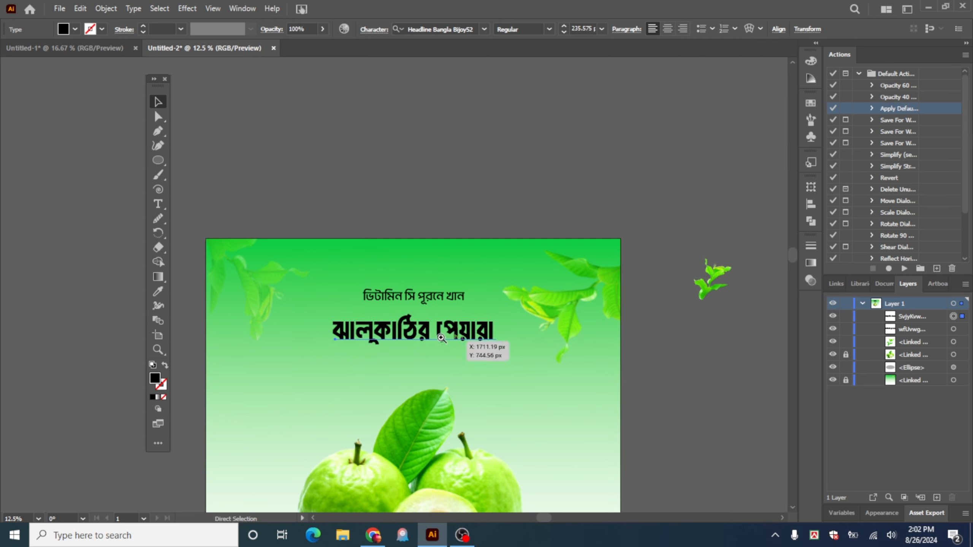
ctrl+click(441, 338)
ctrl+click(417, 305)
drag(417, 306, 540, 361)
drag(547, 296, 547, 287)
drag(597, 323, 613, 328)
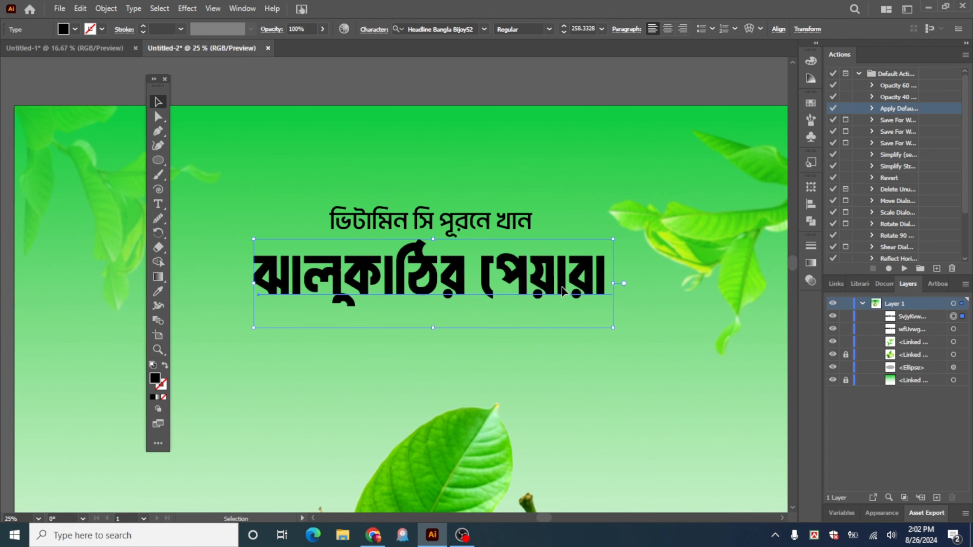
click(587, 367)
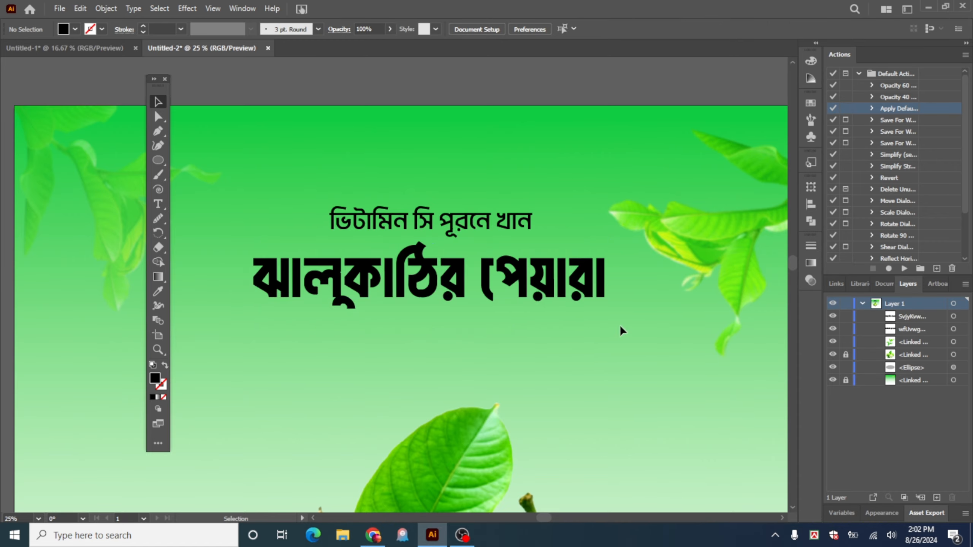
Step: Scale both text lines up together to about 133 pt and 364 pt and shift them slightly down
scroll(620, 325, down, 3)
drag(623, 280, 561, 247)
scroll(530, 291, up, 1)
scroll(463, 280, up, 1)
drag(432, 292, 556, 276)
drag(374, 190, 400, 273)
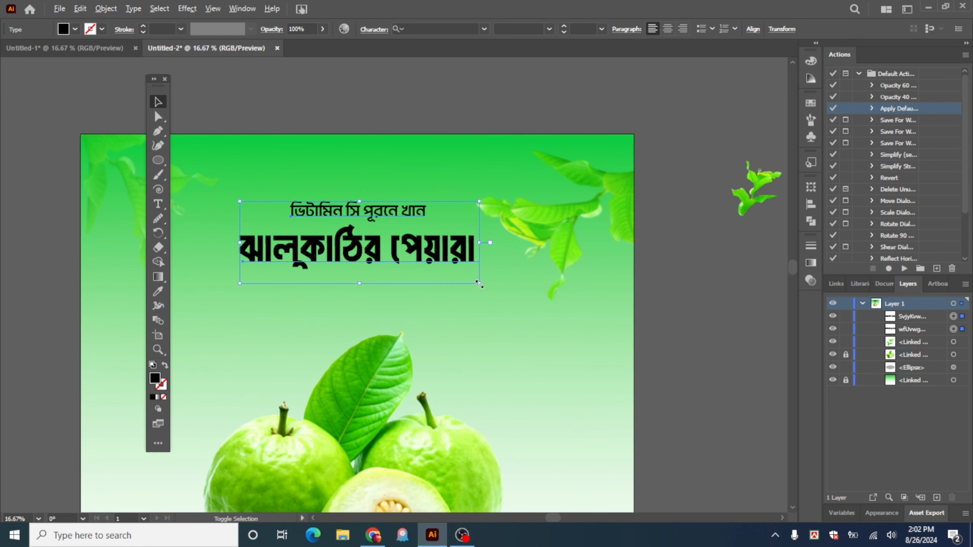
drag(483, 285, 529, 323)
drag(499, 260, 500, 270)
Step: Centre the upper and the lower text line horizontally on the artboard, one after the other
click(408, 210)
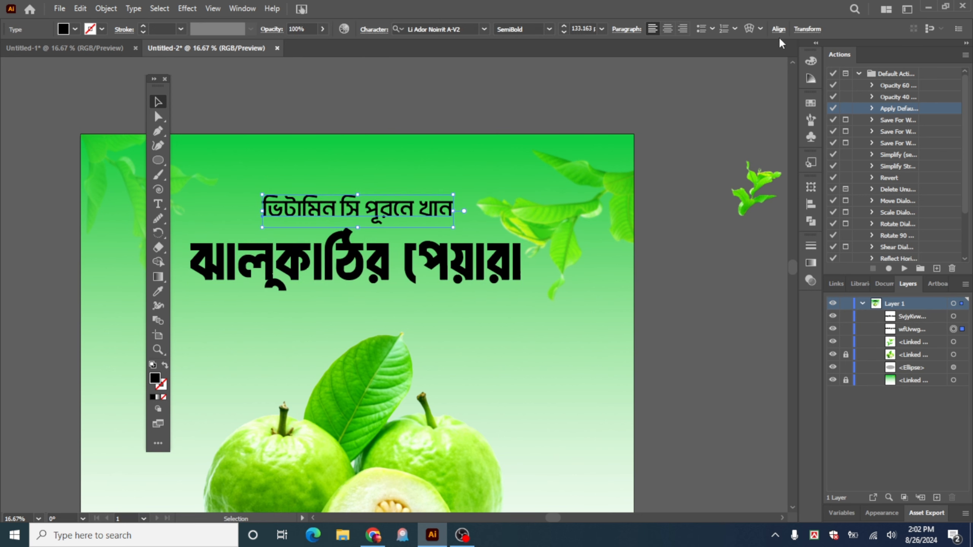
click(772, 31)
click(673, 63)
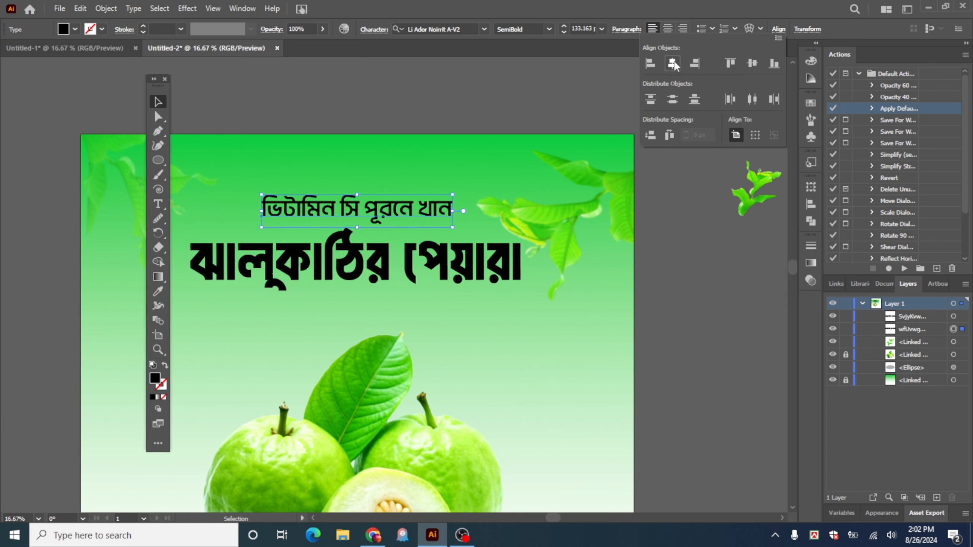
click(458, 271)
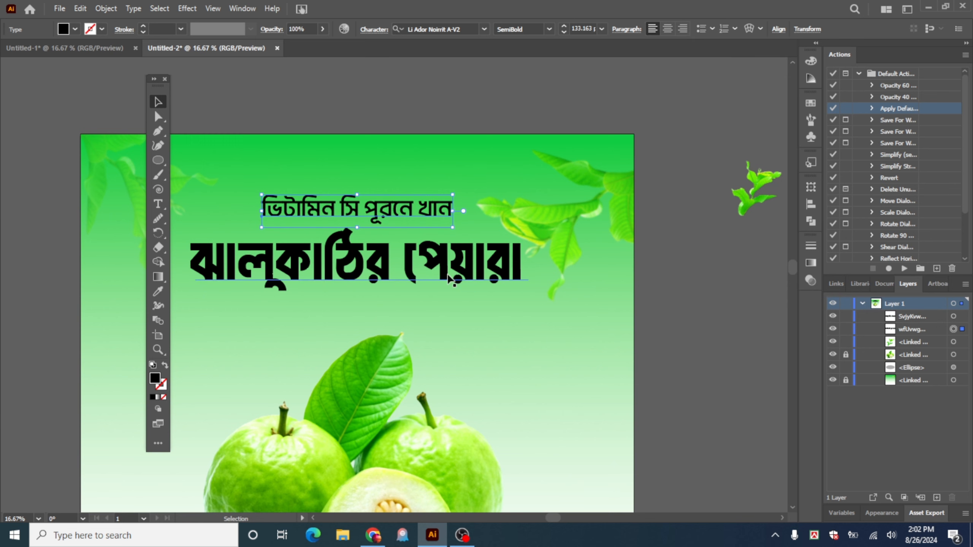
click(778, 29)
click(672, 64)
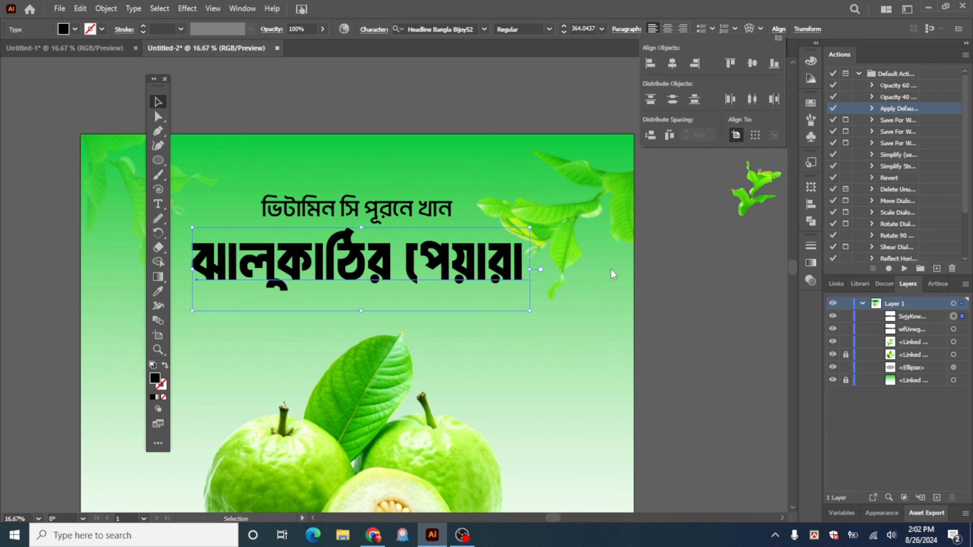
click(598, 312)
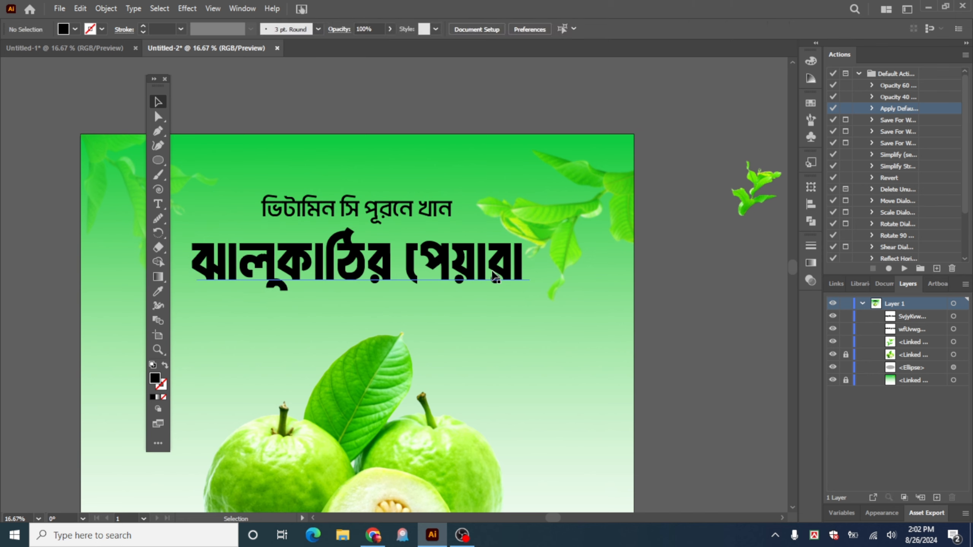
Step: Copy both text lines straight up onto the empty canvas above the artboard as an editable backup
click(492, 270)
drag(403, 156, 449, 300)
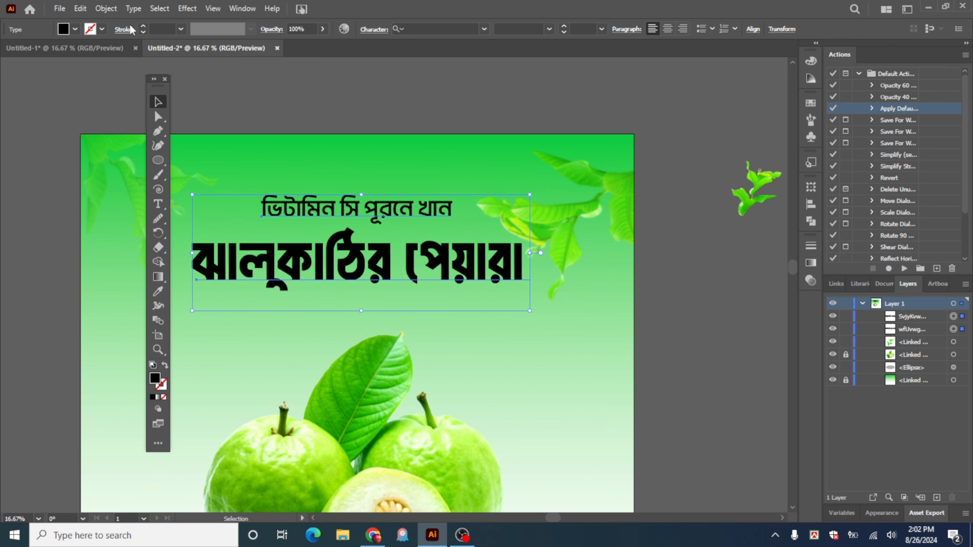
alt+scroll(406, 222, down, 3)
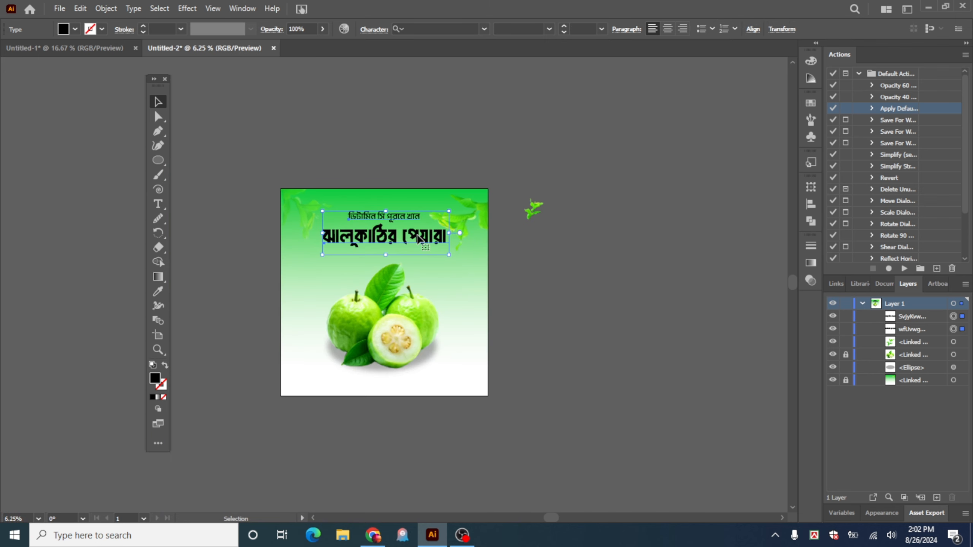
alt+drag(418, 238, 418, 125)
key(ctrl+shift+a)
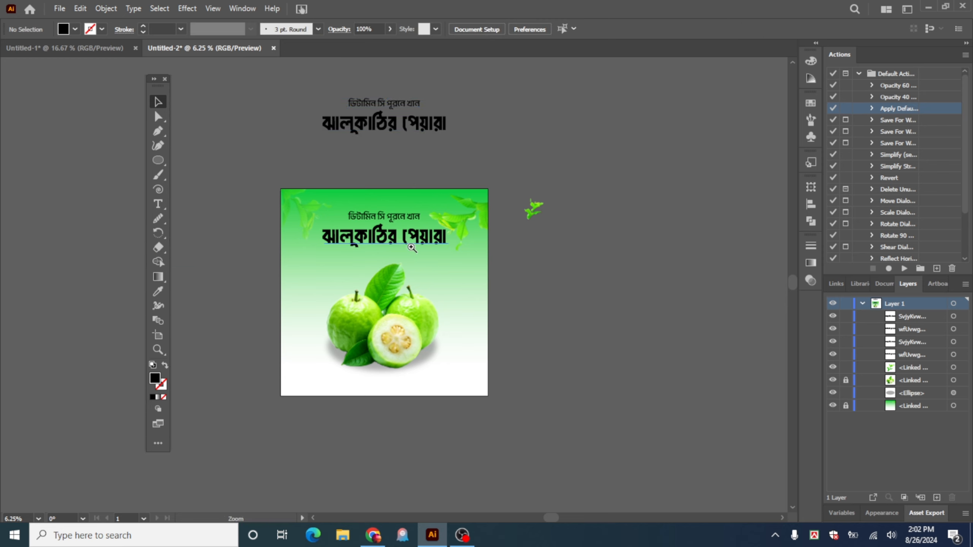
Step: Expand the "ভিটামিন সি পূরনে খান" line on the artboard into vector shapes
click(411, 247)
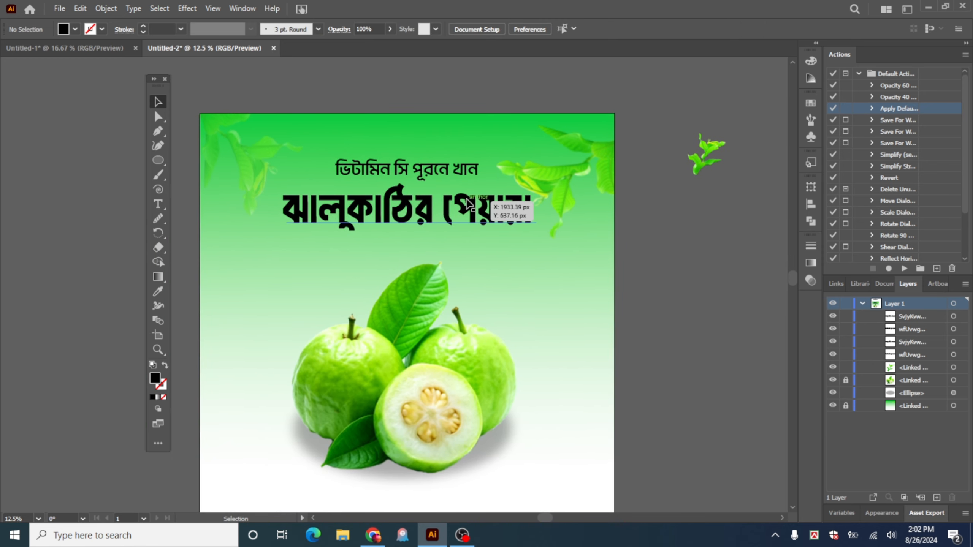
click(428, 177)
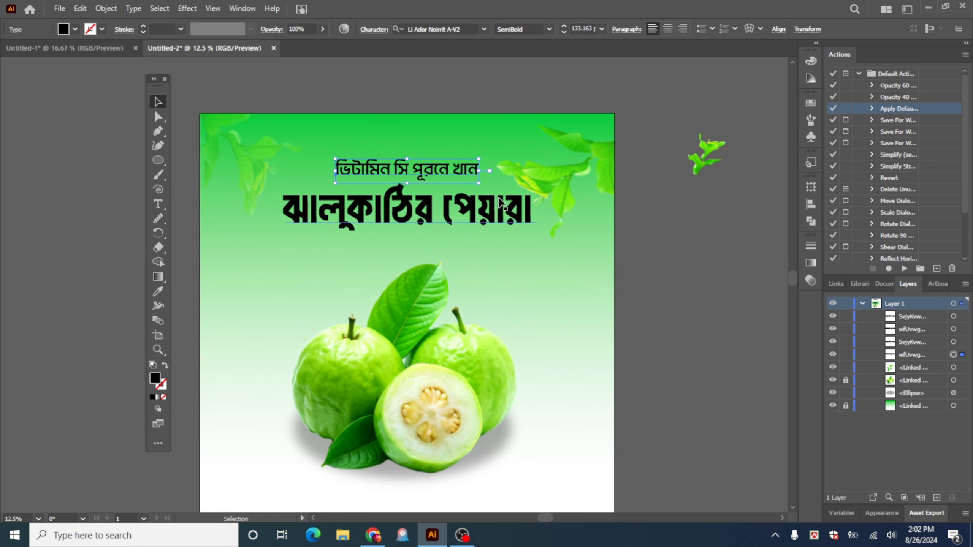
click(105, 9)
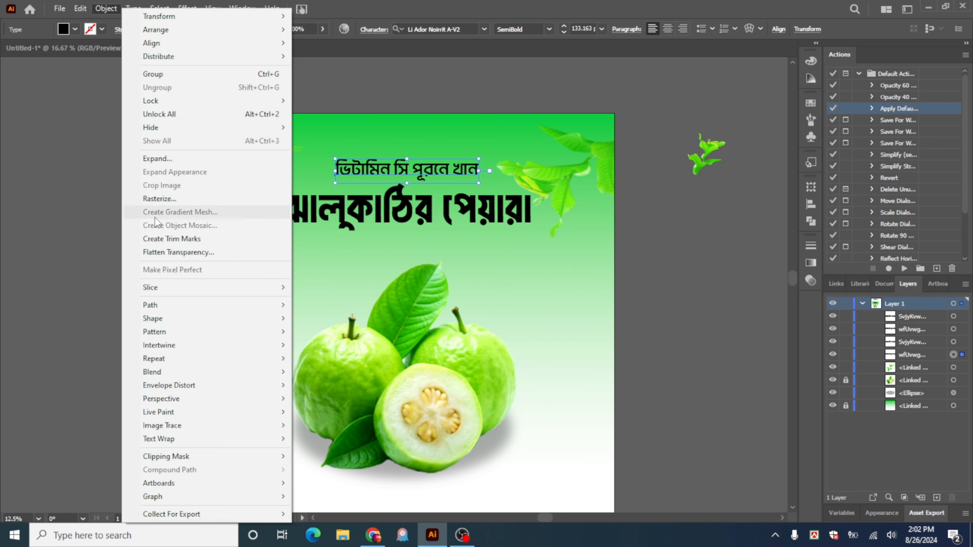
click(163, 158)
key(Return)
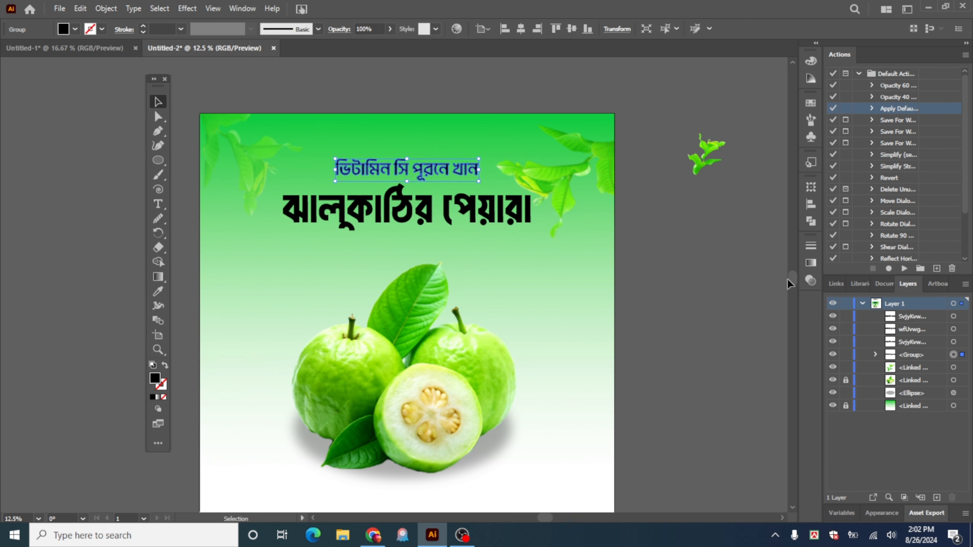
Step: Expand the large second headline line on the artboard into vector shapes and unite them with Pathfinder
click(811, 222)
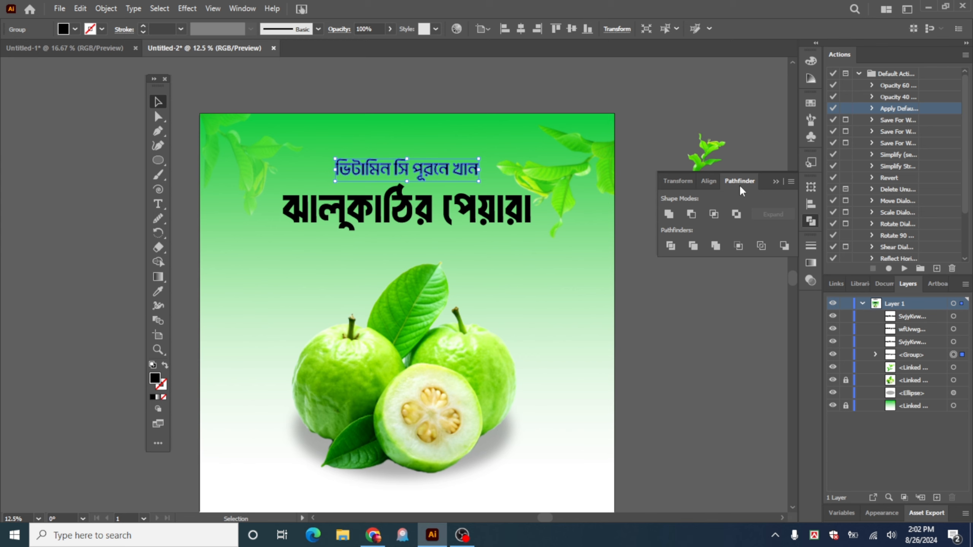
click(242, 8)
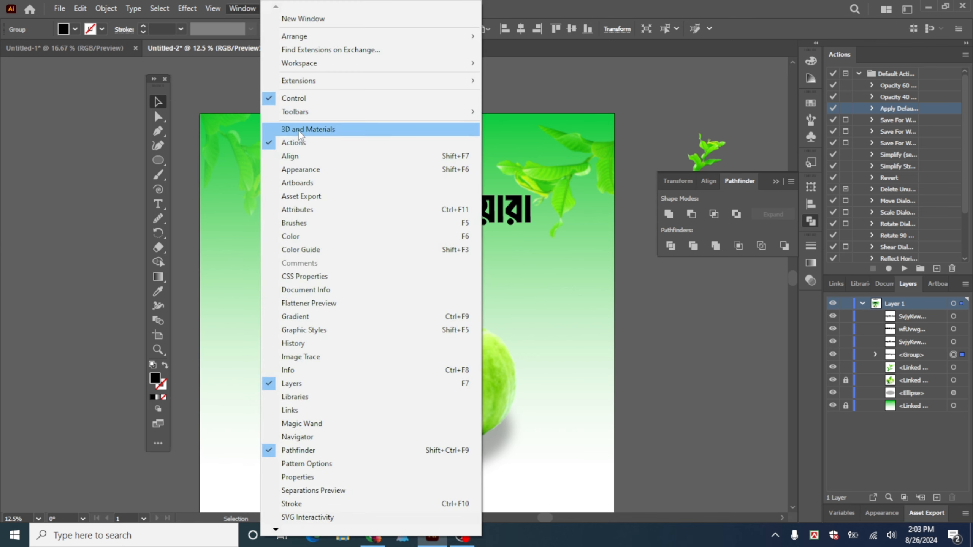
click(302, 157)
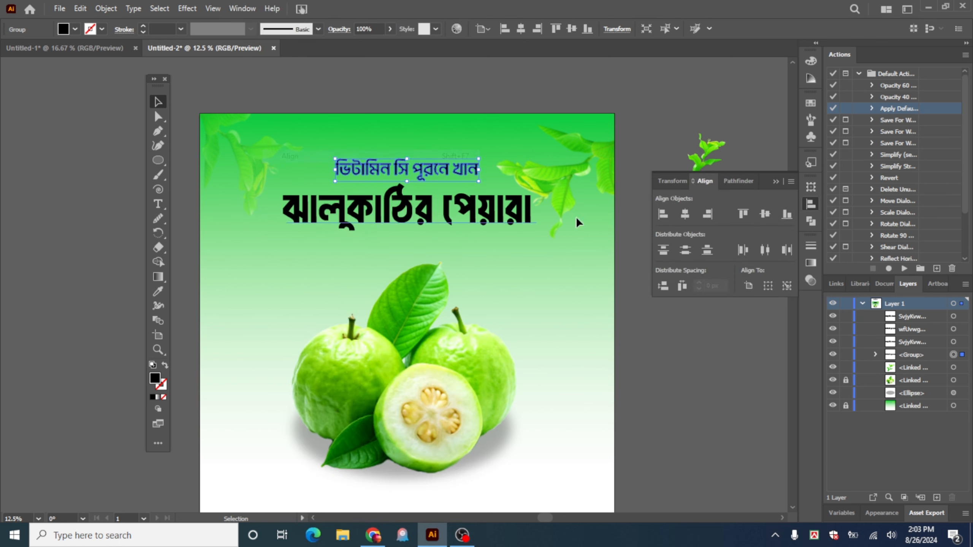
click(775, 182)
click(809, 221)
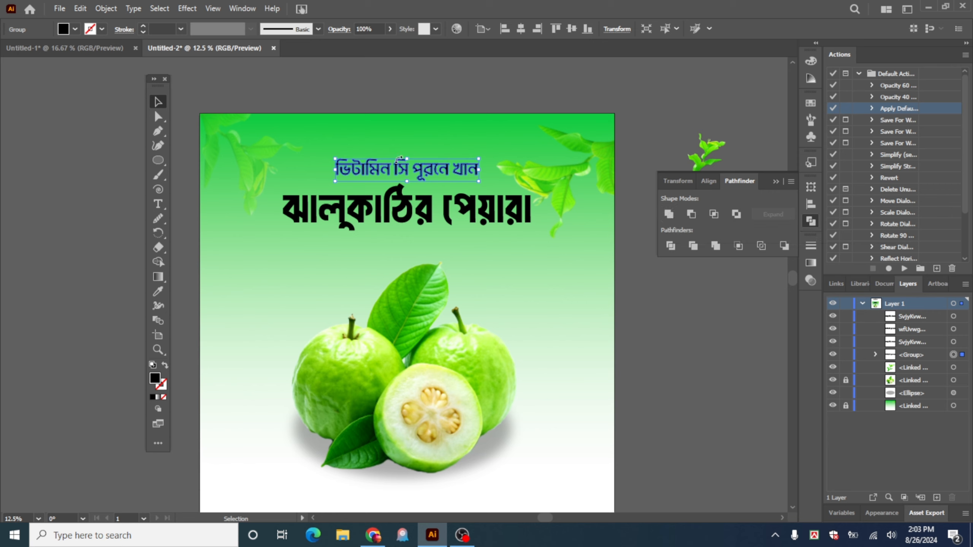
click(515, 266)
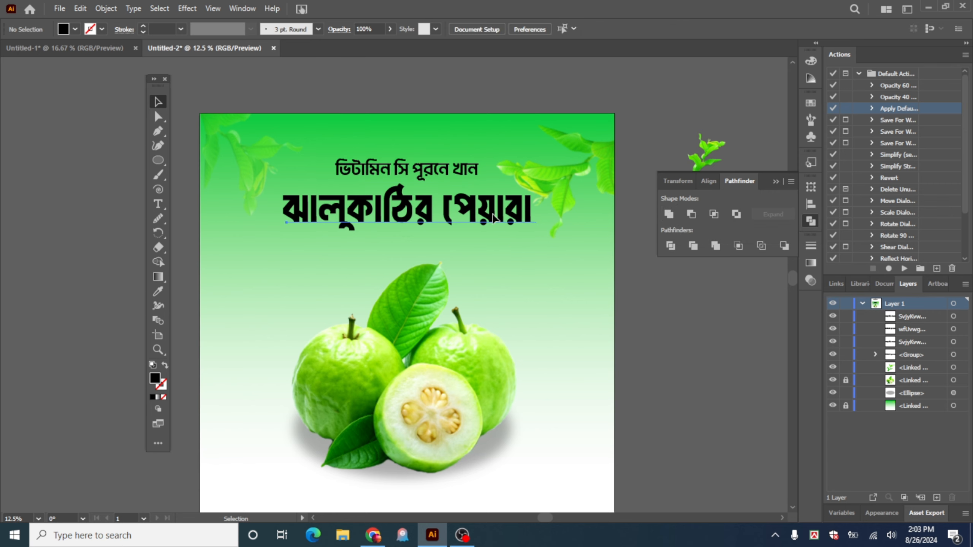
click(491, 214)
click(105, 8)
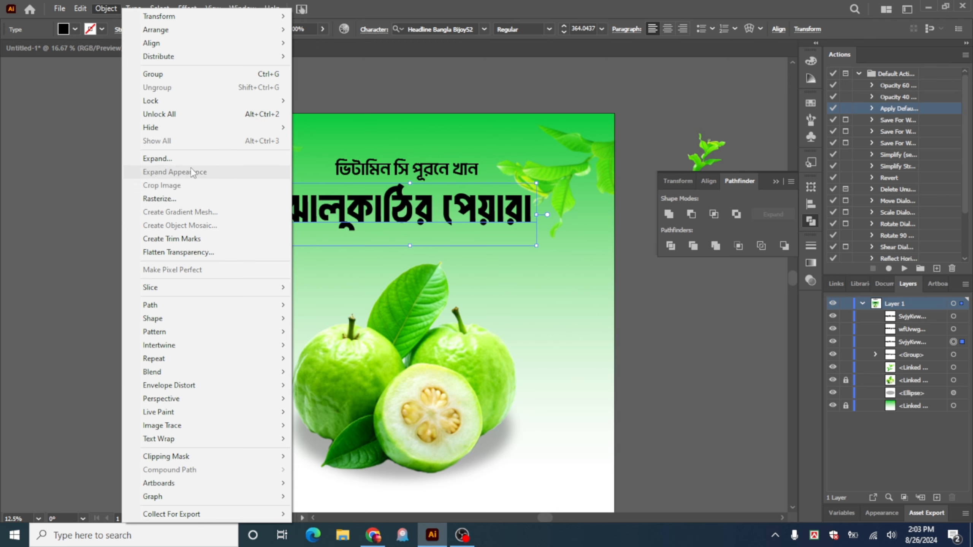
click(188, 159)
click(456, 334)
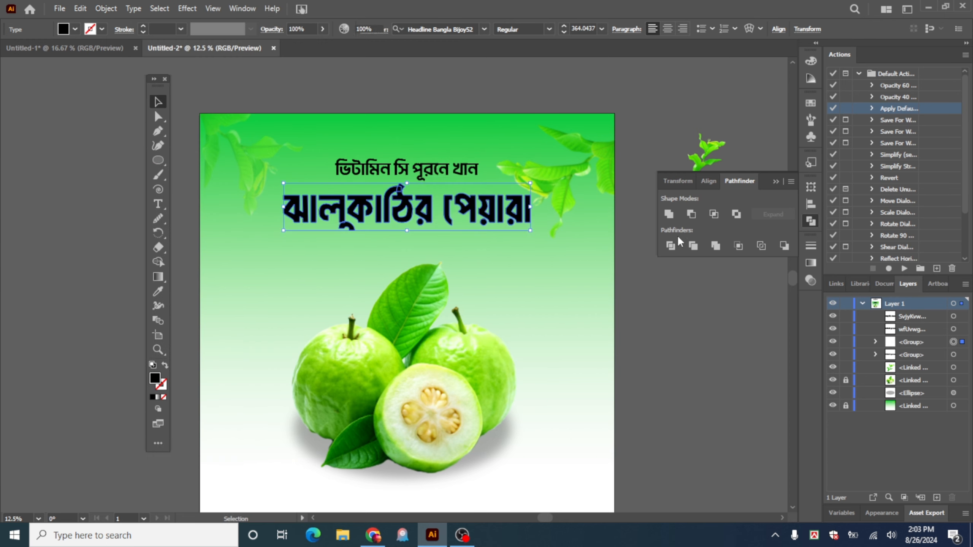
click(674, 210)
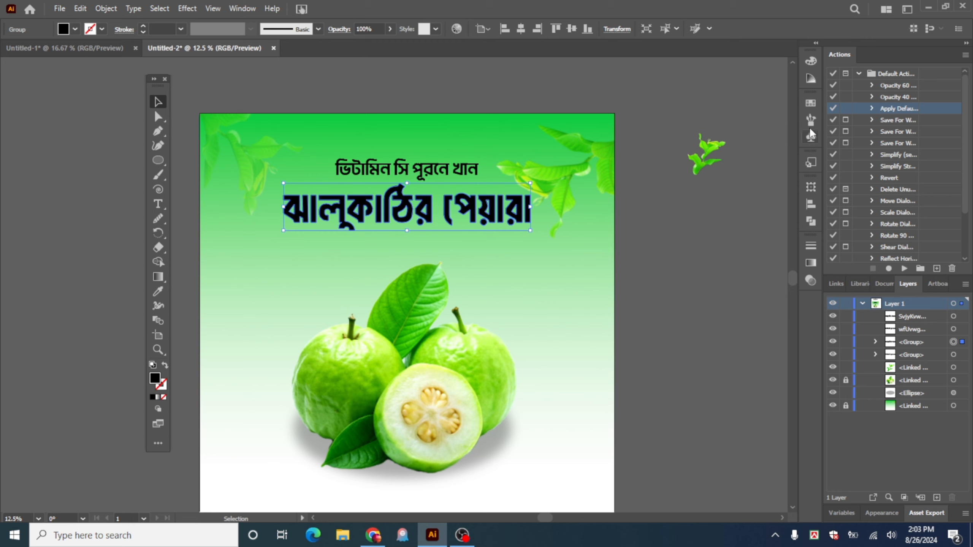
Step: Fill the large second headline line with dark green 004E00
click(811, 61)
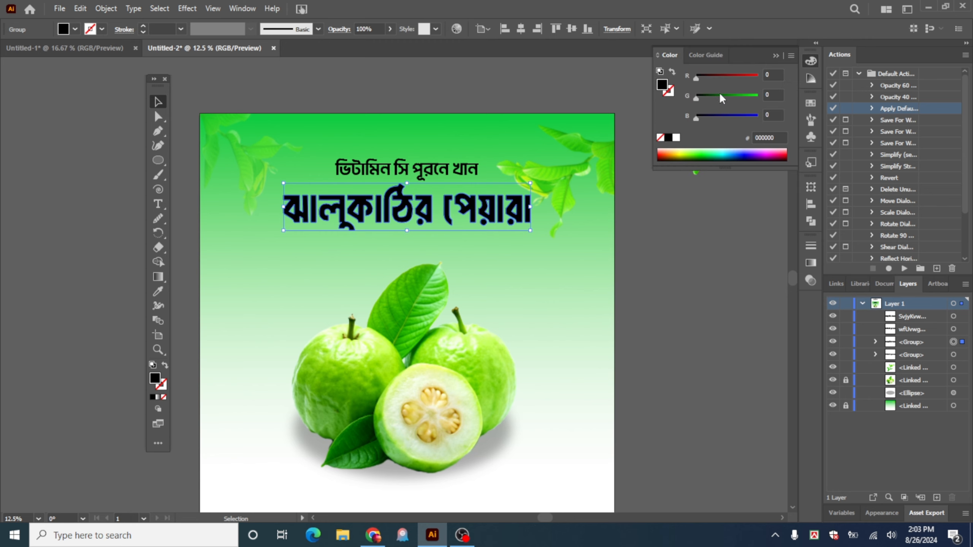
drag(720, 96, 704, 119)
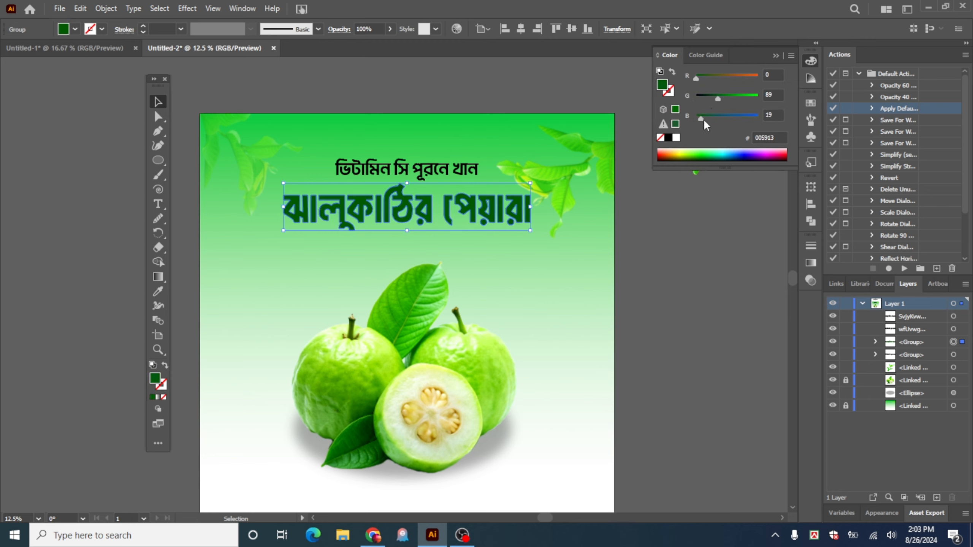
drag(700, 82, 714, 99)
click(577, 294)
Step: Fill the "ভিটামিন সি পূরনে খান" line on the artboard with white, RGB 255, 255, 255
click(470, 169)
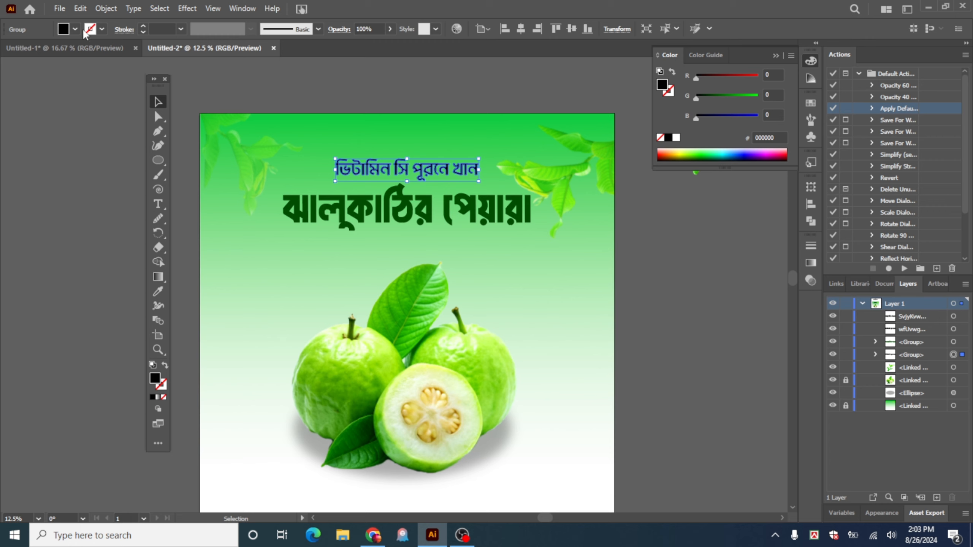
drag(696, 78, 759, 78)
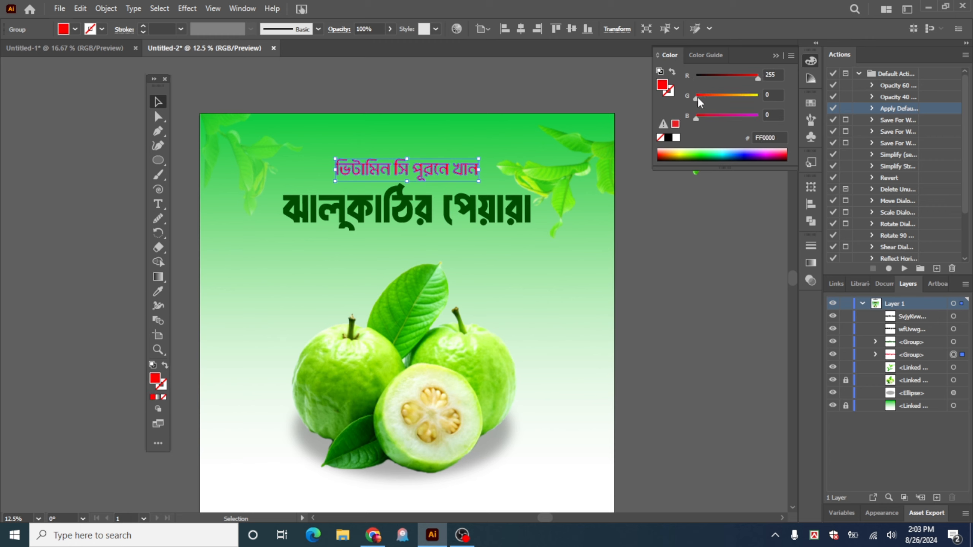
drag(697, 99, 753, 99)
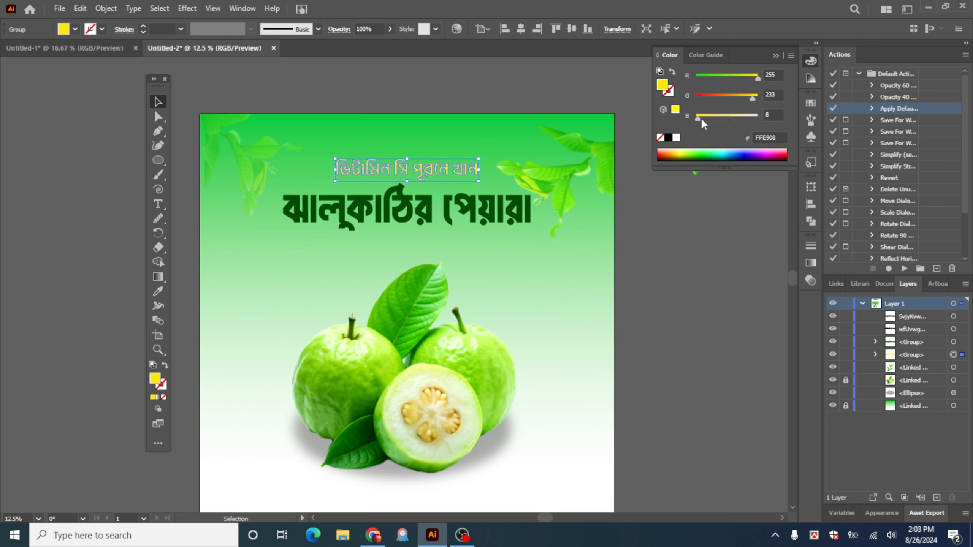
drag(700, 117, 759, 95)
click(666, 293)
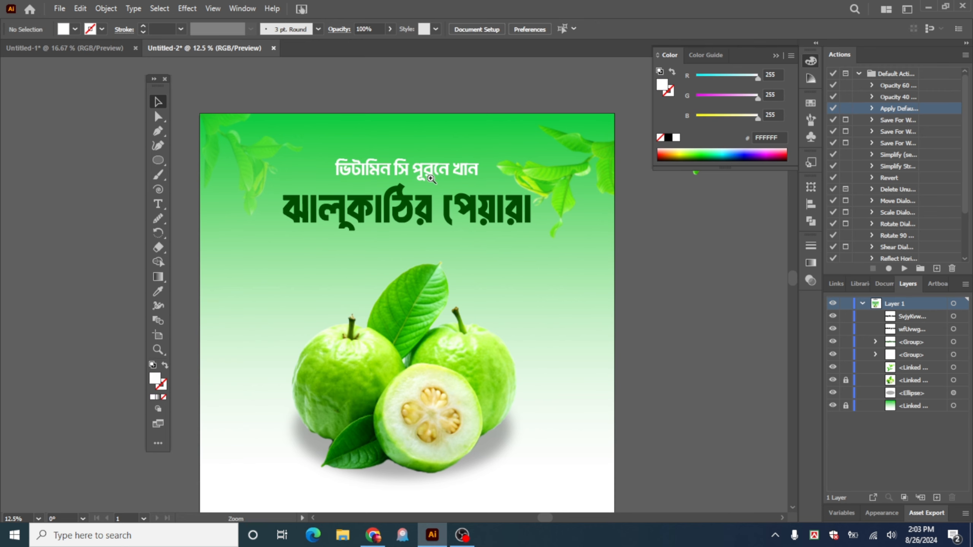
Step: Examine the recoloured headline up close and check the overall layout of the artboard
ctrl+click(429, 211)
ctrl+click(429, 211)
drag(400, 314, 546, 226)
scroll(547, 280, down, 1)
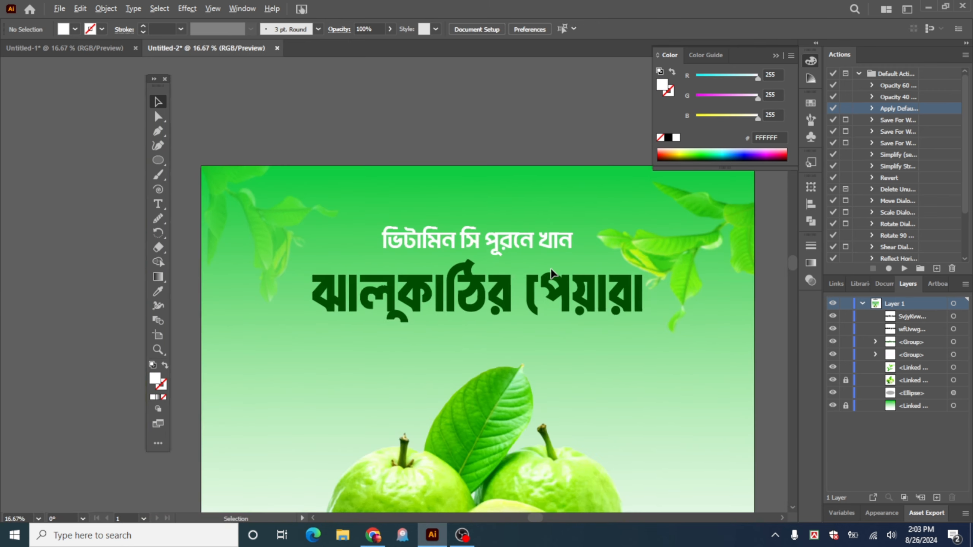
scroll(588, 254, up, 1)
drag(588, 254, 489, 264)
drag(438, 308, 505, 248)
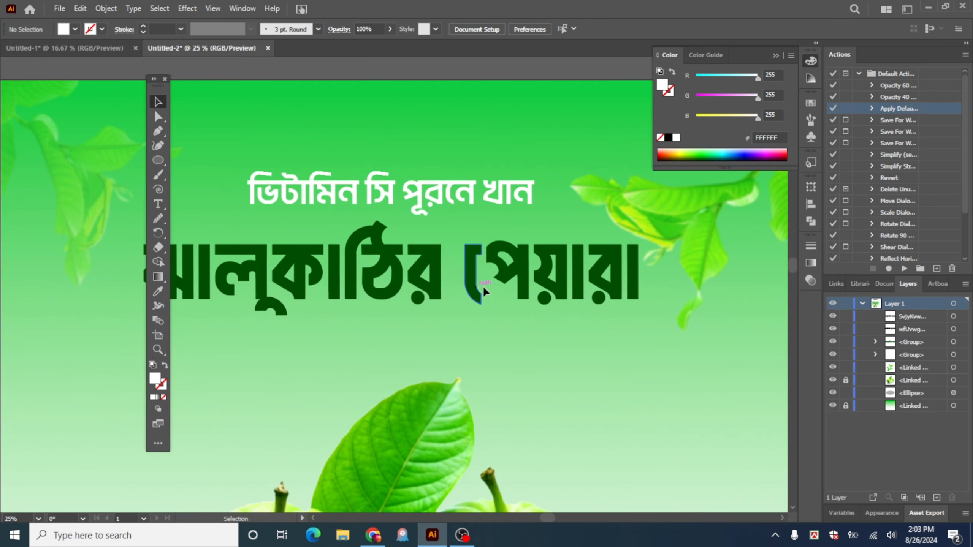
scroll(498, 291, down, 2)
scroll(567, 336, down, 1)
scroll(564, 332, down, 1)
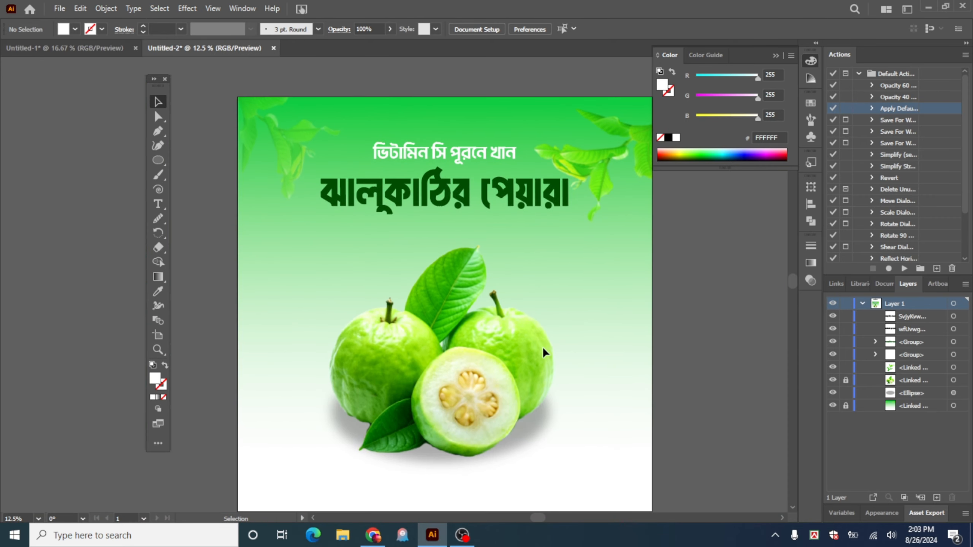
scroll(575, 337, down, 1)
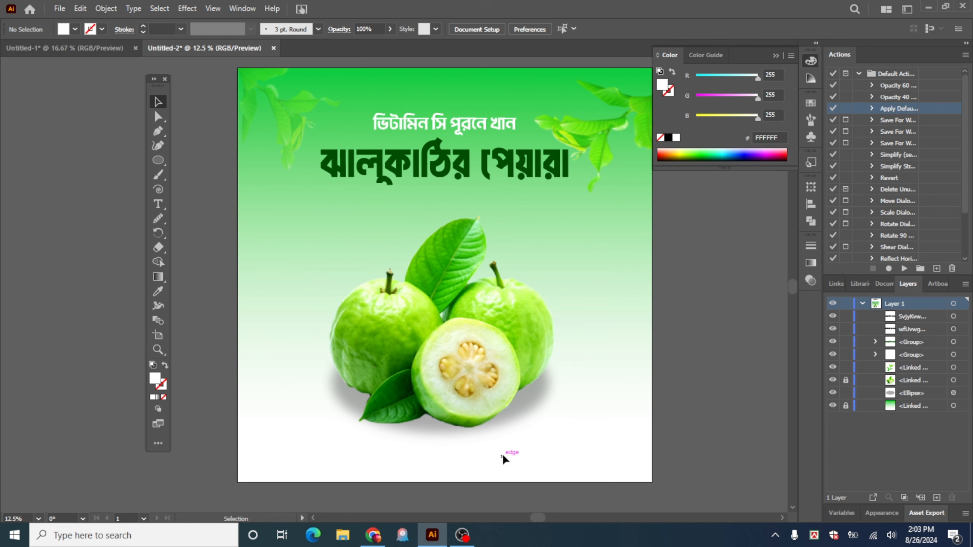
Step: Copy the backup "ভিটামিন সি পূরনে খান" line straight down into the empty space just above the artboard
scroll(471, 194, up, 1)
drag(474, 196, 438, 282)
click(438, 179)
scroll(446, 178, up, 3)
scroll(446, 178, down, 1)
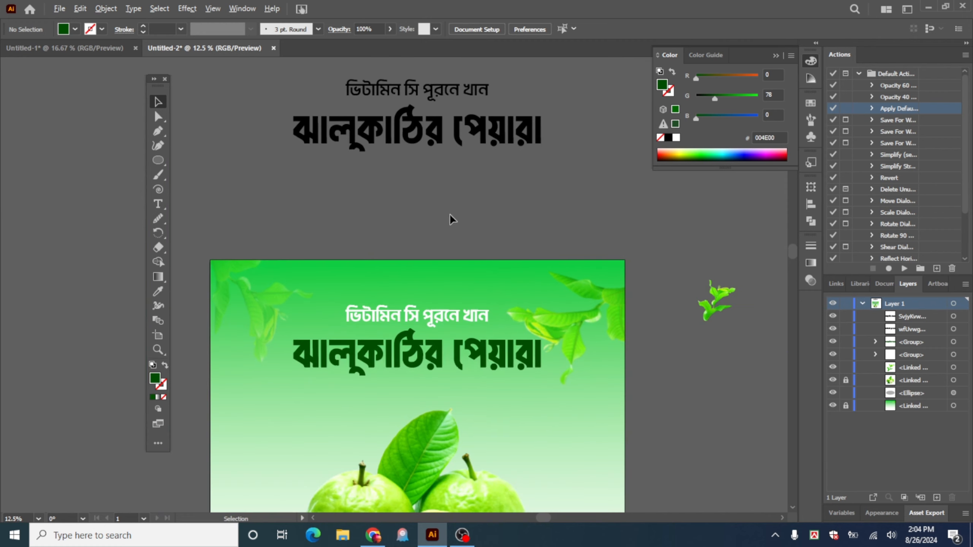
drag(438, 89, 437, 212)
Step: Replace the copied line's text with "বরিশাল শহরে ফ্রী ডেলিভারী"
triple_click(438, 210)
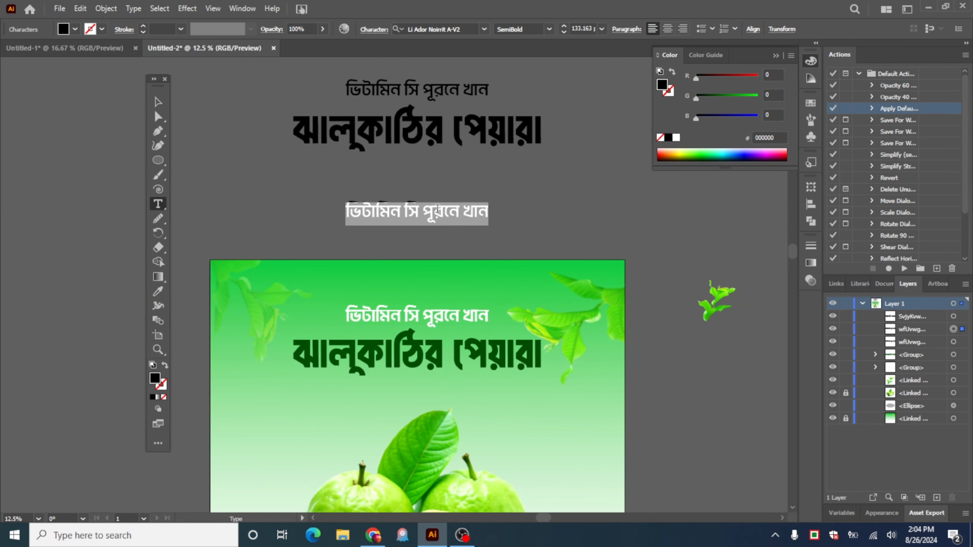
text(বরিশাল)
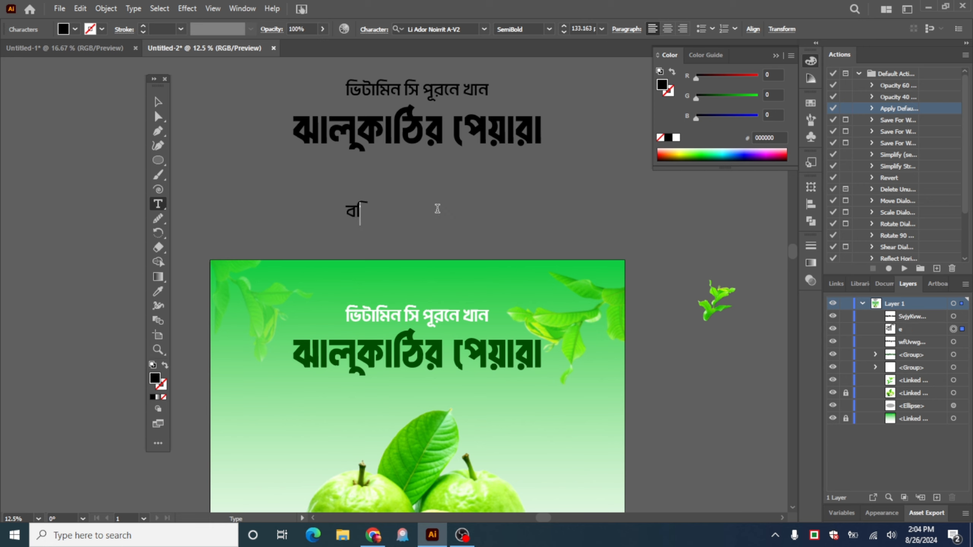
text( ি)
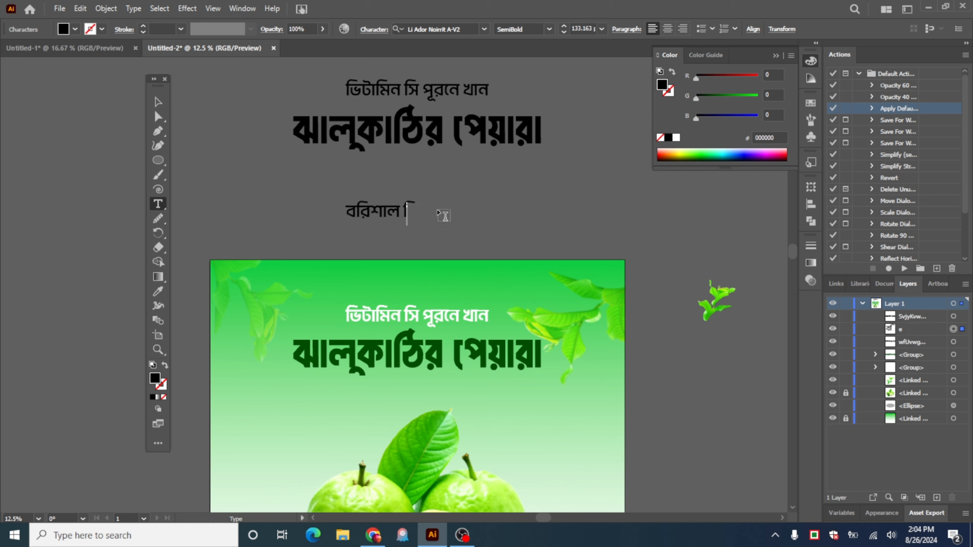
text(ব)
key(BackSpace)
key(BackSpace)
key(BackSpace)
text(শহরে ি)
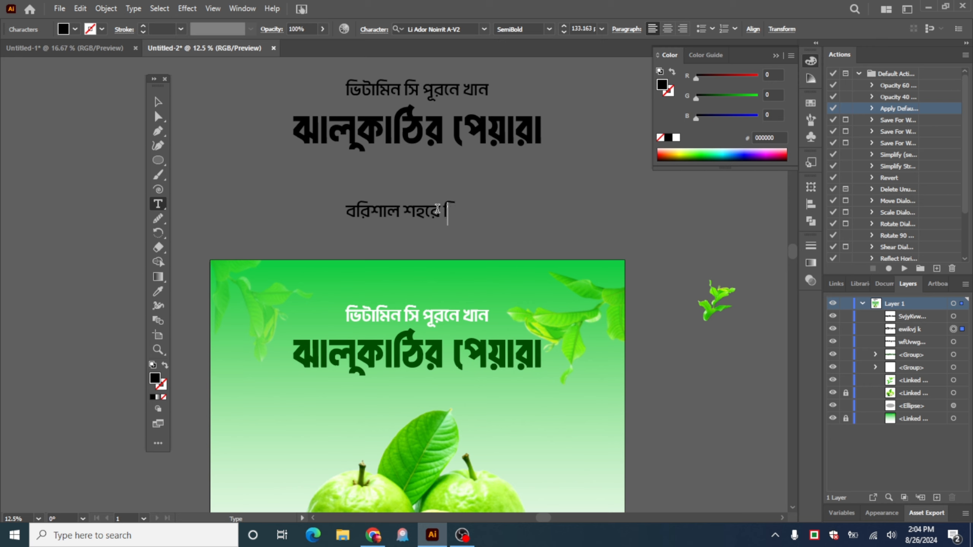
text(ফ)
key(BackSpace)
key(BackSpace)
key(BackSpace)
text(ফ্রী েডিলভারী)
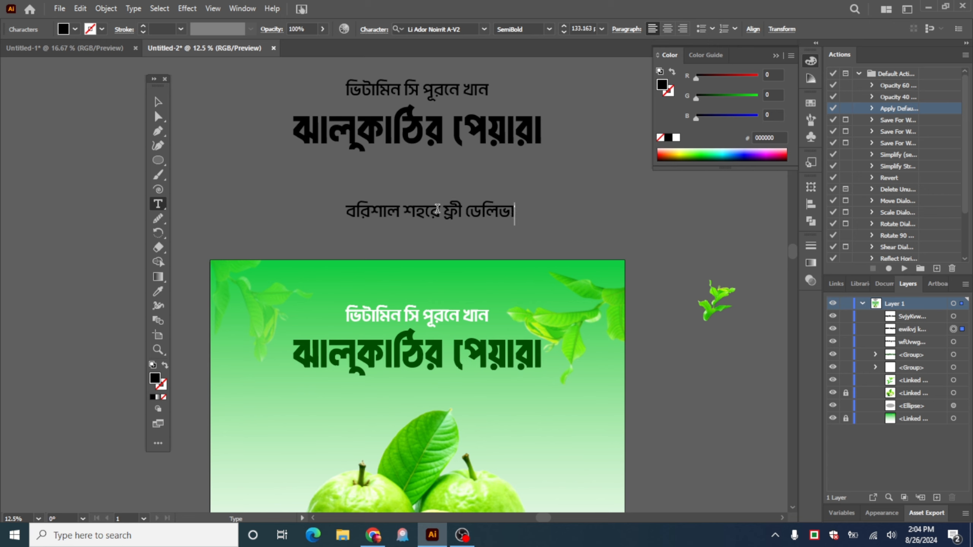
key(Escape)
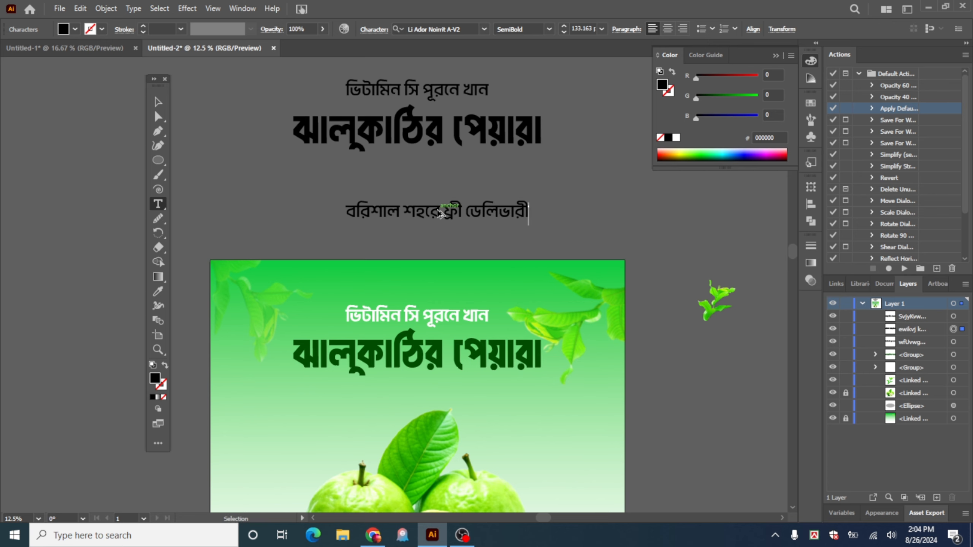
Step: Move the "বরিশাল শহরে ফ্রী ডেলিভারী" line straight down below the headline and centre it horizontally on the artboard
scroll(439, 214, down, 3)
click(158, 101)
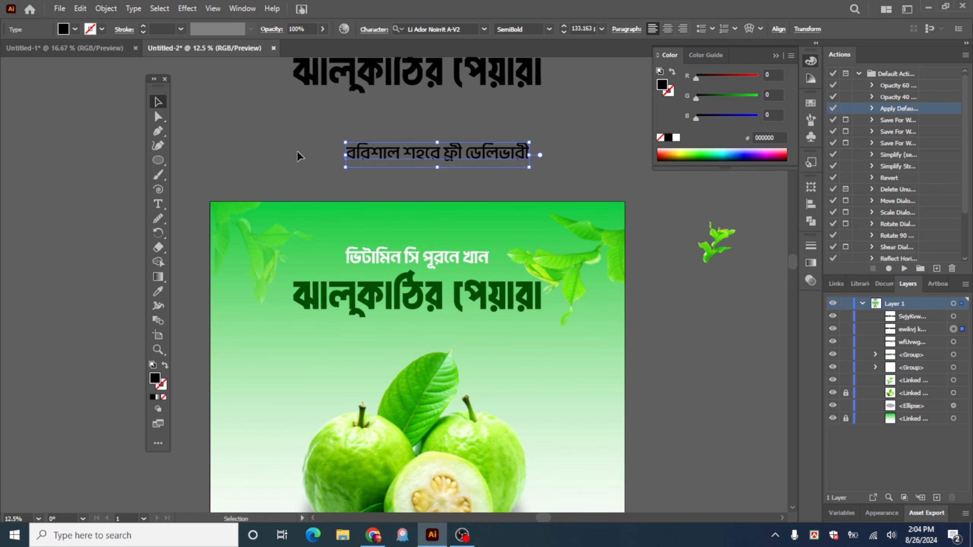
drag(412, 164, 412, 349)
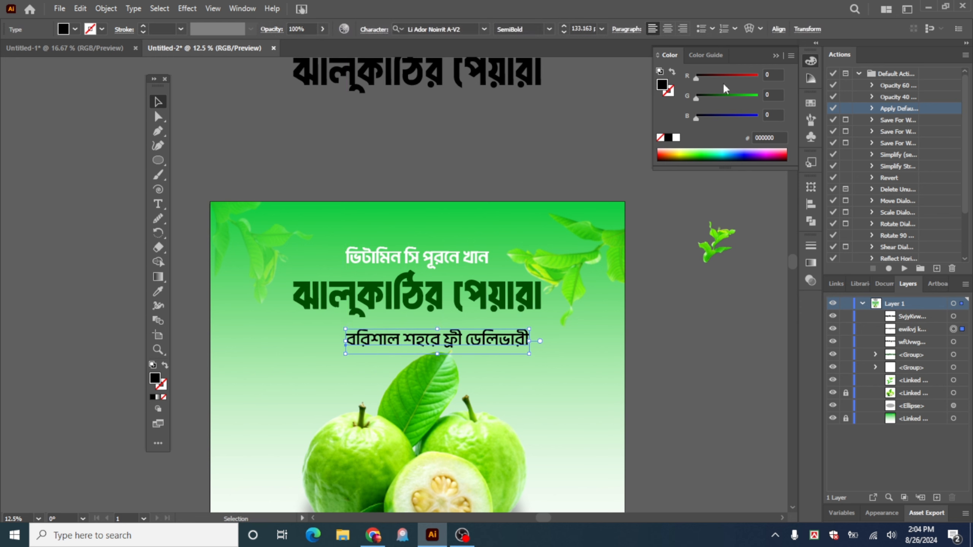
click(779, 28)
click(673, 68)
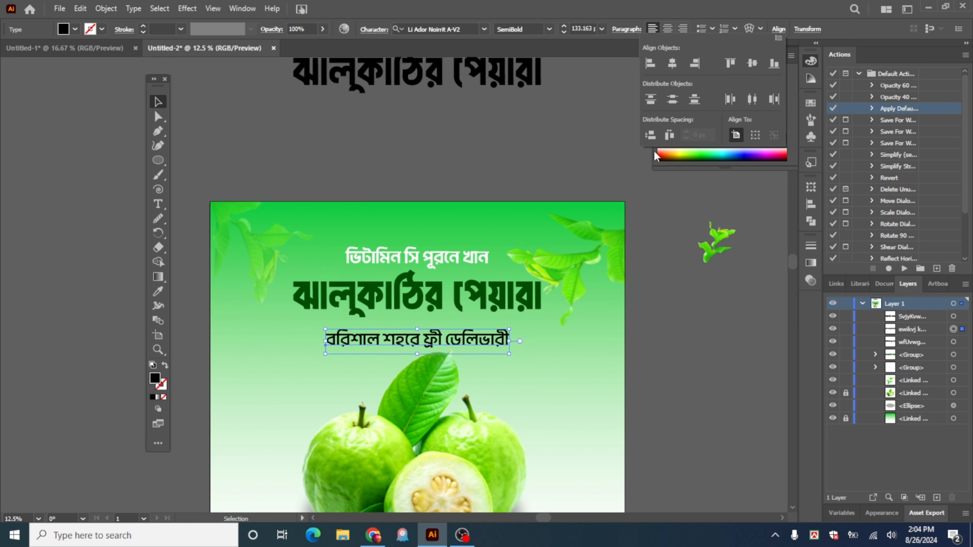
Step: Set the delivery line's font weight to Regular and scale it down to about 90 pt
ctrl+click(466, 352)
drag(344, 285, 472, 284)
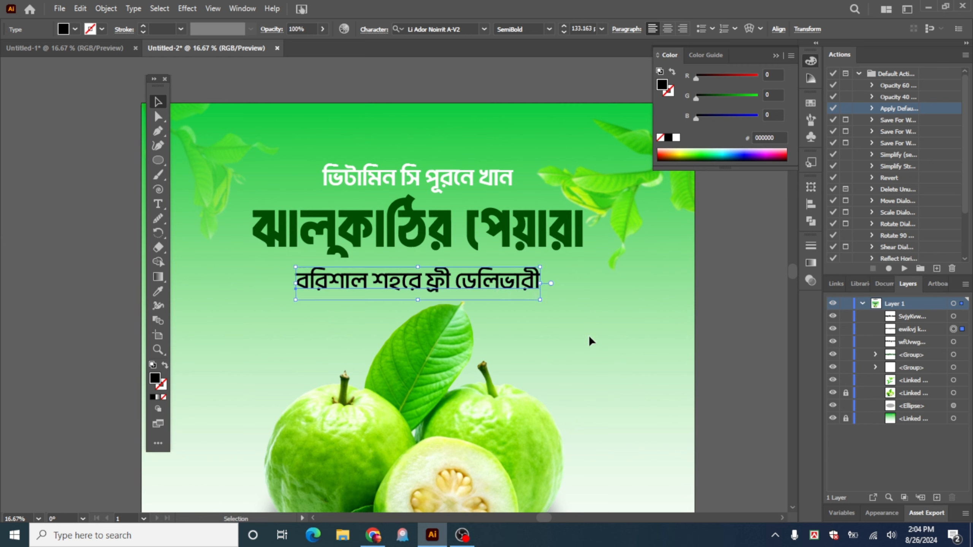
click(549, 30)
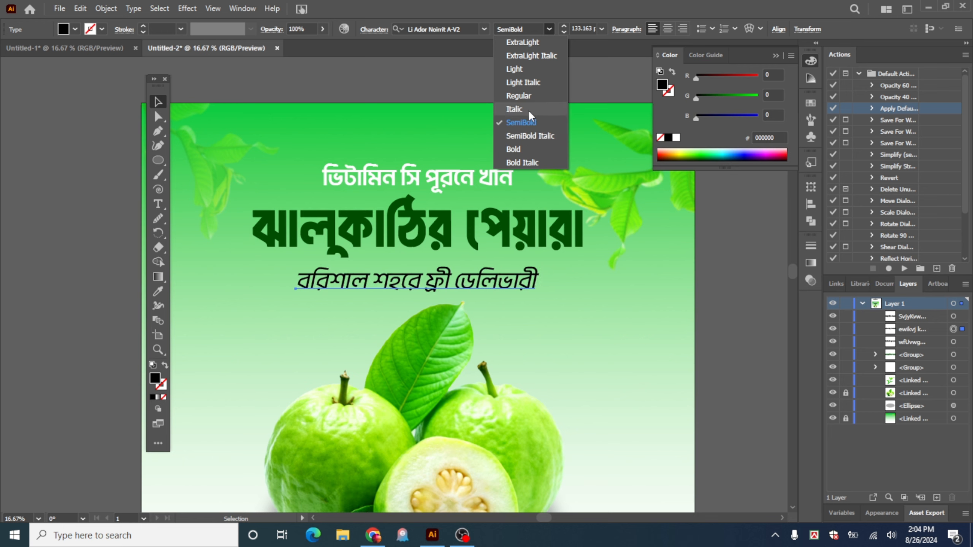
click(527, 96)
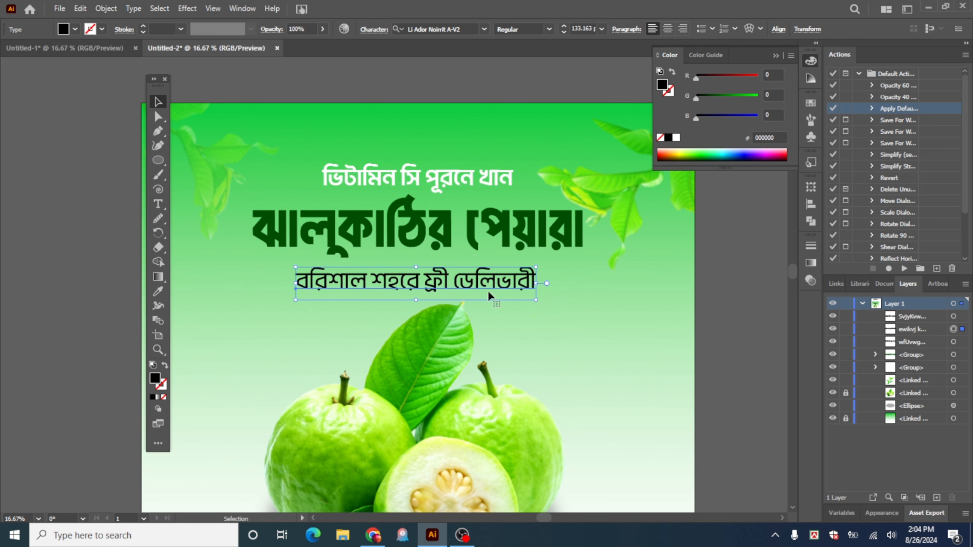
drag(533, 300, 496, 294)
Step: Centre the reduced delivery line horizontally on the artboard again and shift it slightly up towards the headline
click(778, 30)
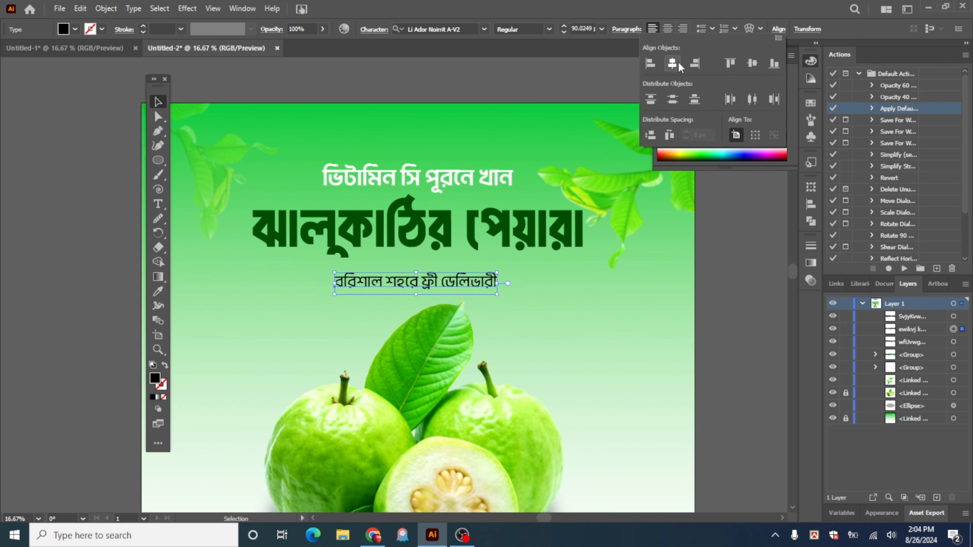
click(674, 64)
click(482, 295)
key(ctrl+equal)
key(ctrl+equal)
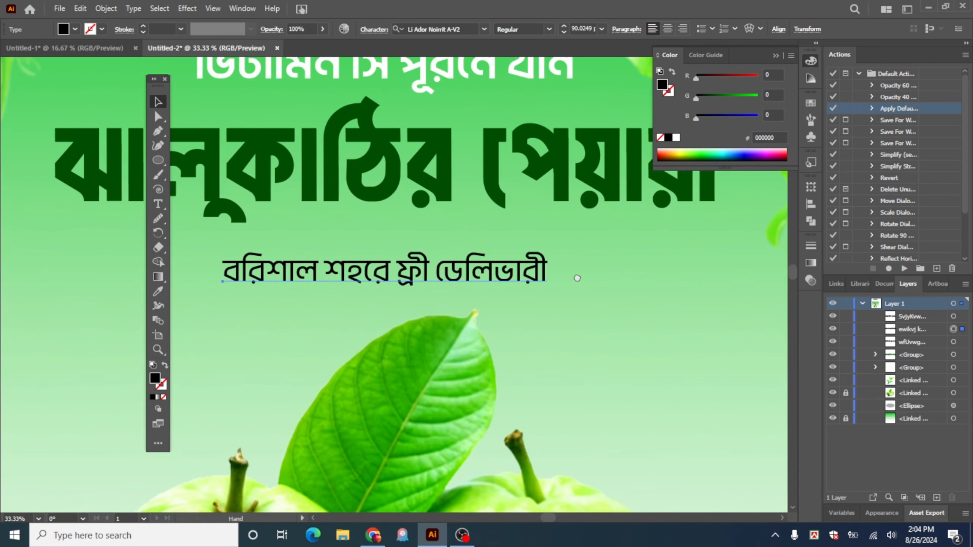
drag(509, 276, 522, 267)
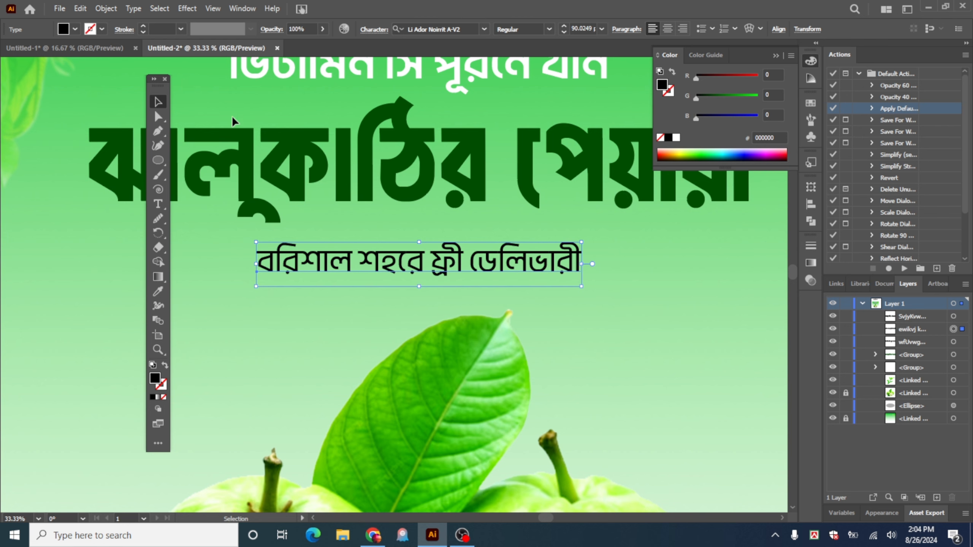
Step: Expand the "বরিশাল শহরে ফ্রী ডেলিভারী" line from live text into vector shapes
click(105, 9)
click(153, 158)
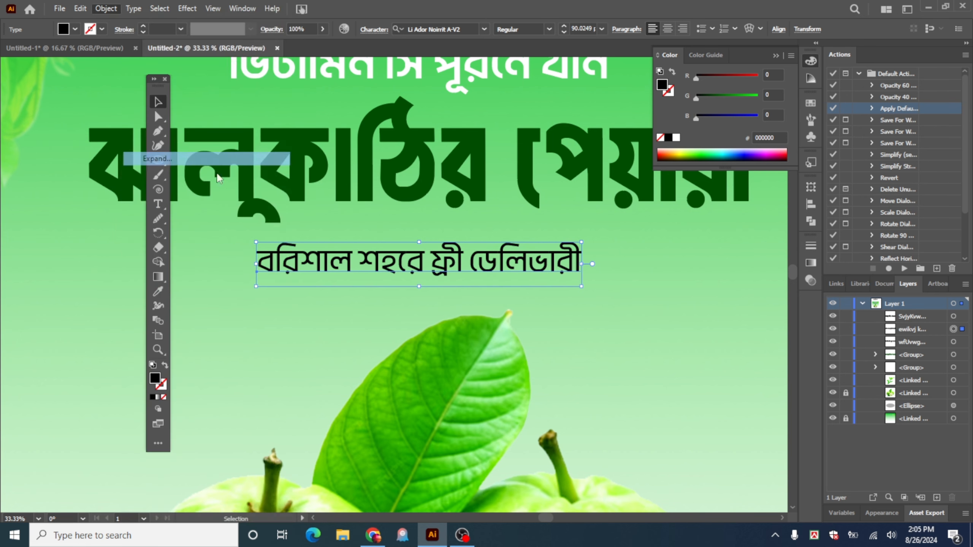
click(477, 337)
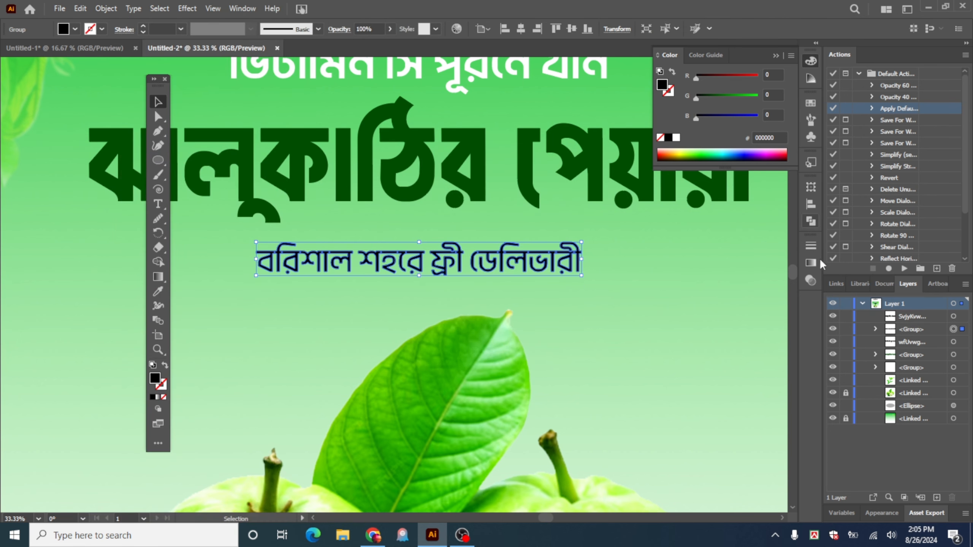
click(811, 222)
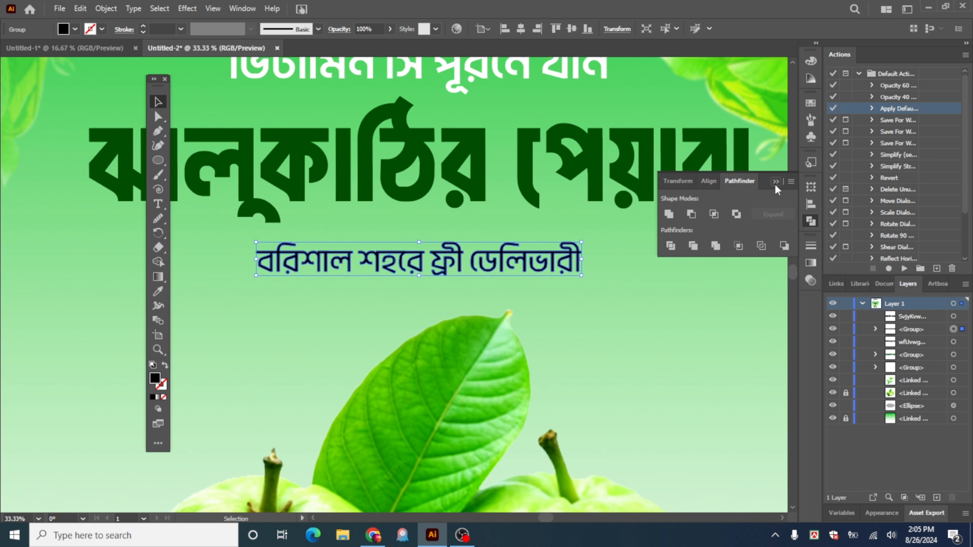
click(775, 182)
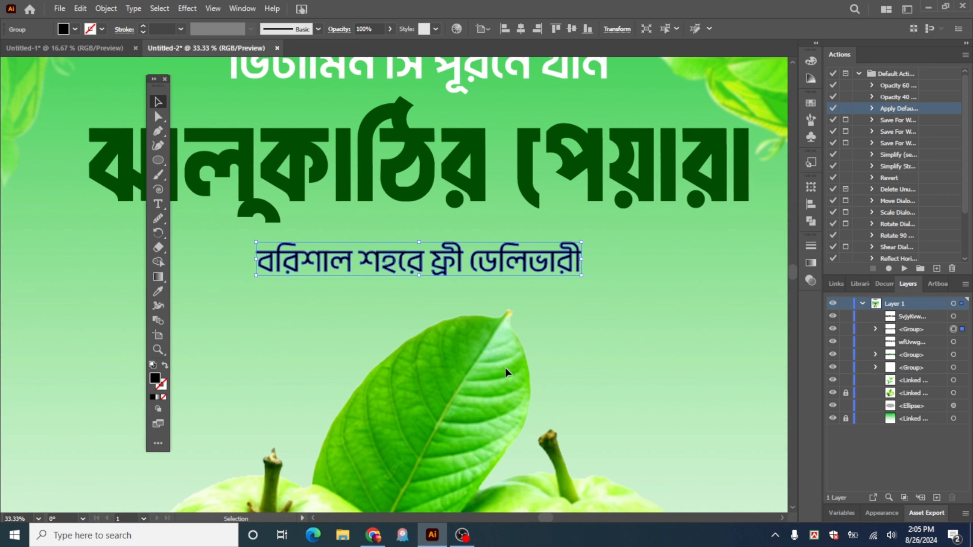
Step: Recolour the delivery line with the large headline's dark green using the Eyedropper, and deselect it
key(i)
click(488, 131)
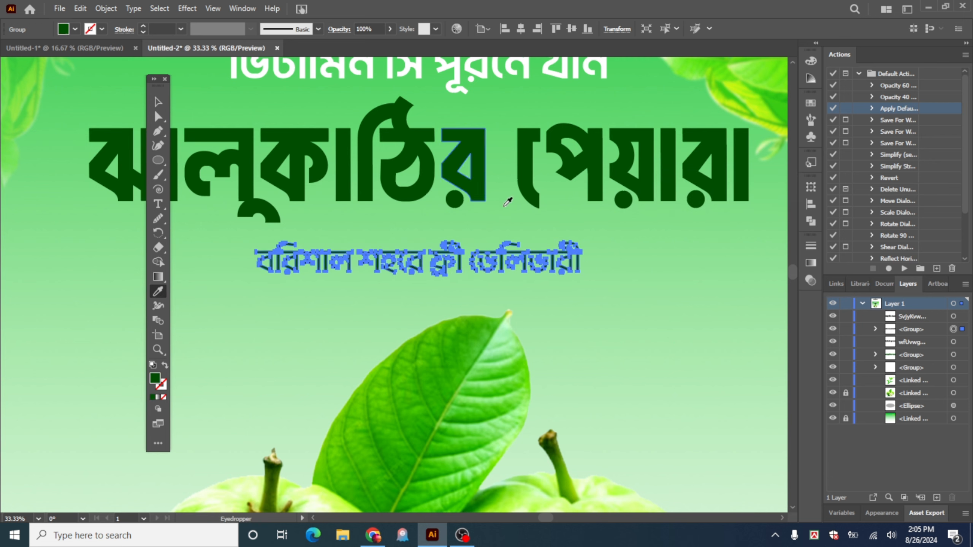
click(158, 102)
click(273, 309)
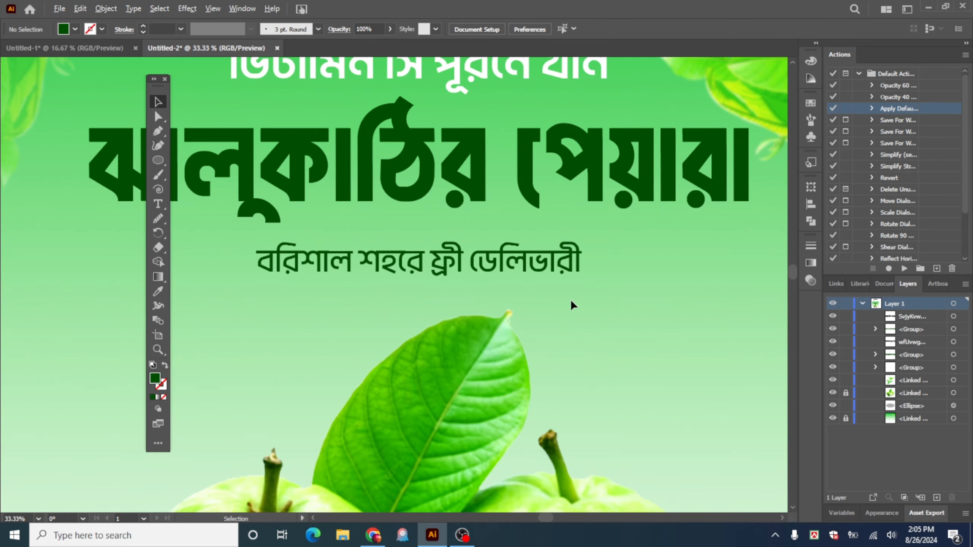
scroll(571, 301, down, 3)
drag(535, 305, 393, 285)
scroll(460, 287, up, 2)
drag(320, 293, 456, 281)
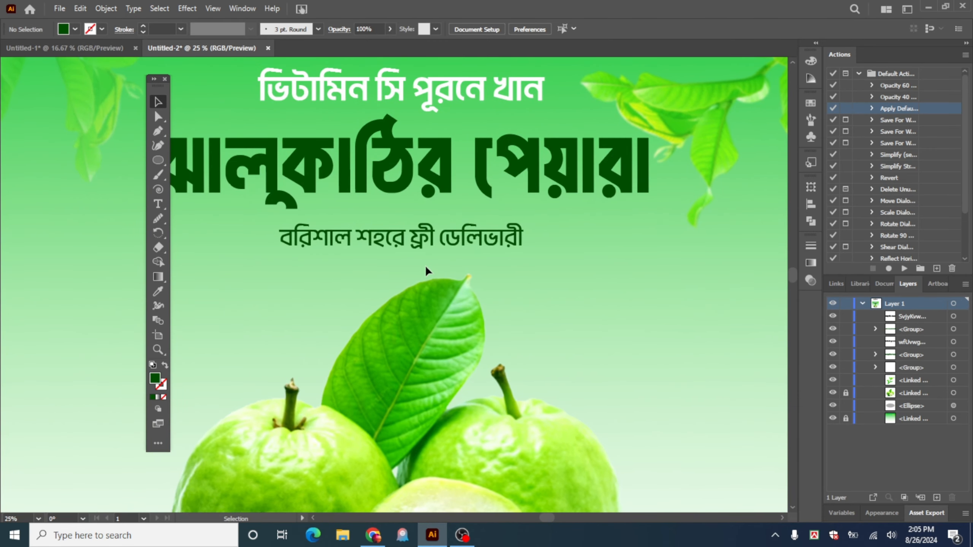
Step: Switch to the Freepik page in the browser and search its free assets for "delivary"
click(372, 535)
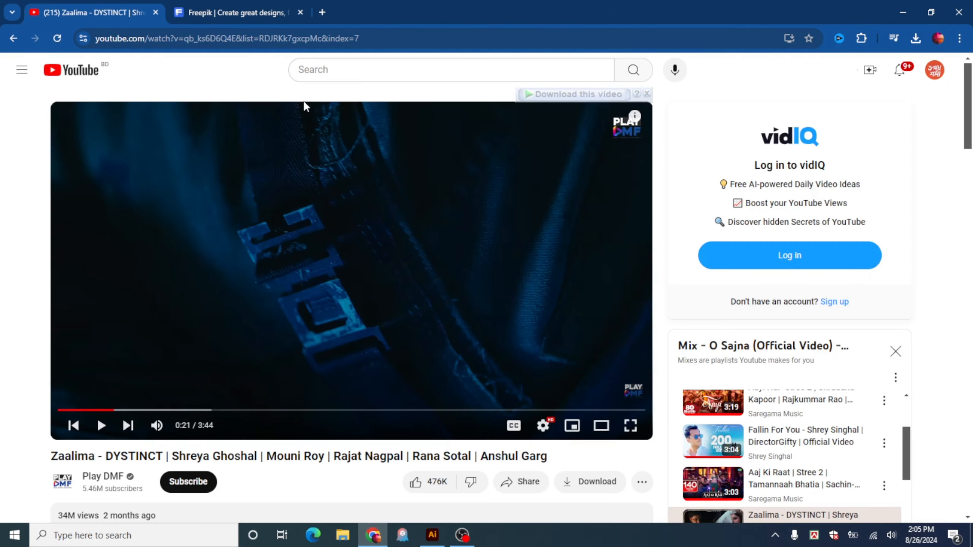
click(251, 13)
mouse_move(351, 72)
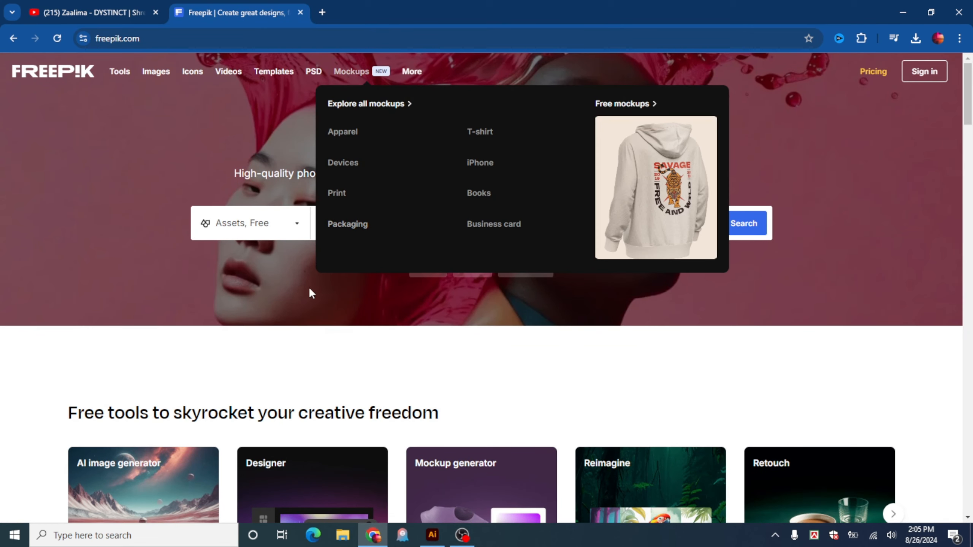
click(352, 230)
text(delivary)
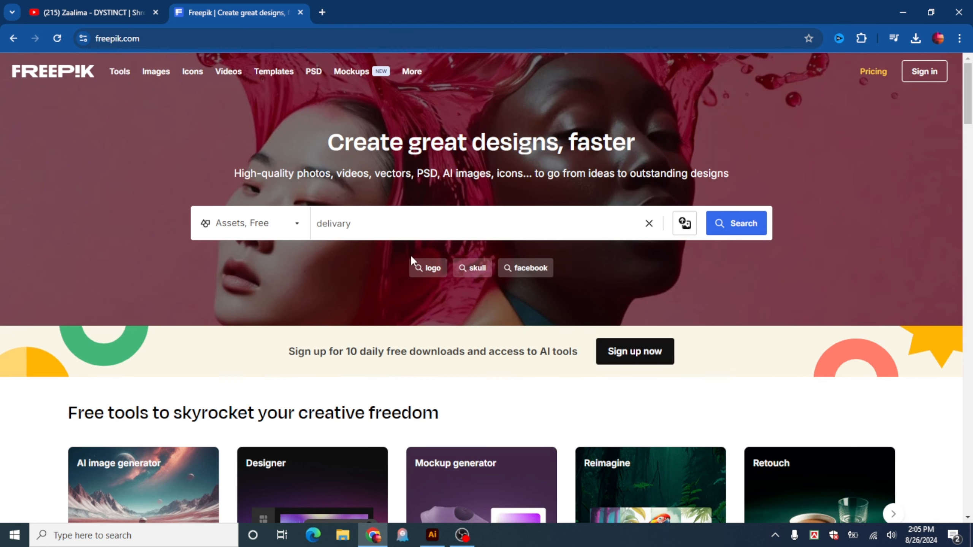
key(Return)
mouse_move(412, 71)
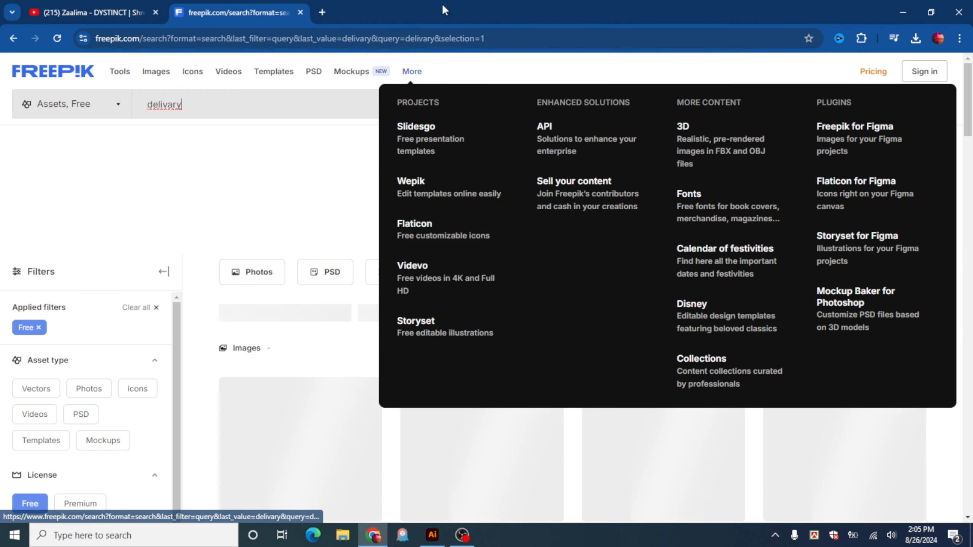
Step: Limit the search results to vectors and browse the delivery illustrations, briefly previewing the courier on a yellow scooter
scroll(965, 415, down, 4)
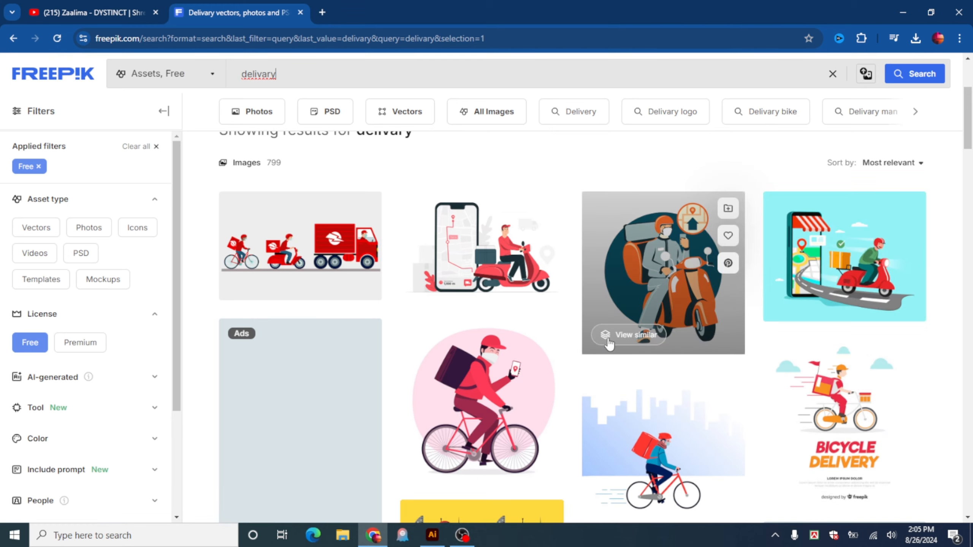
scroll(642, 387, down, 2)
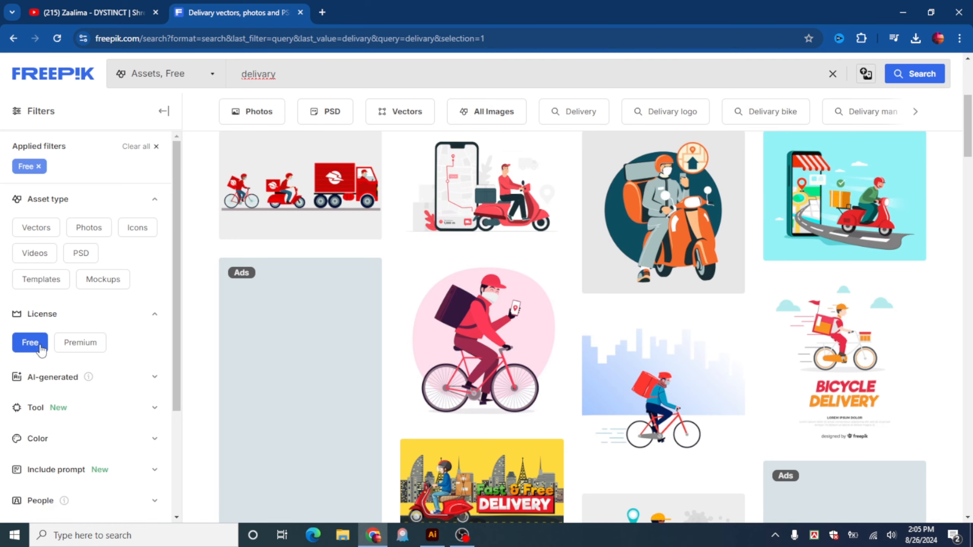
click(37, 227)
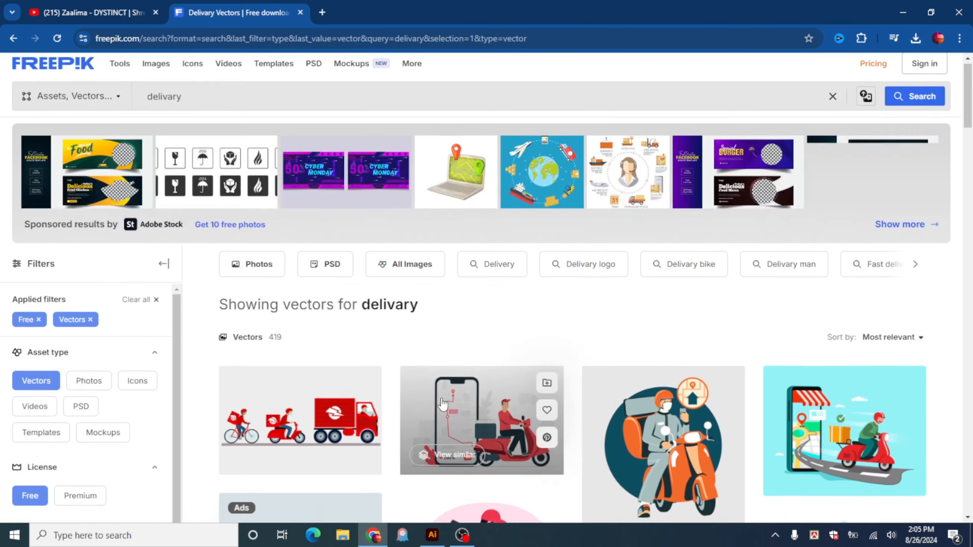
scroll(337, 291, down, 3)
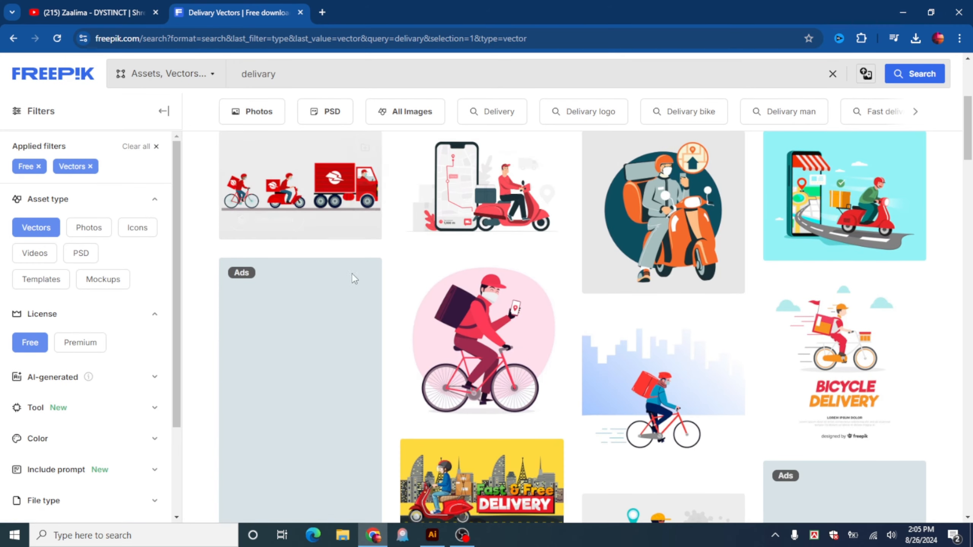
scroll(521, 364, down, 7)
scroll(521, 373, down, 1)
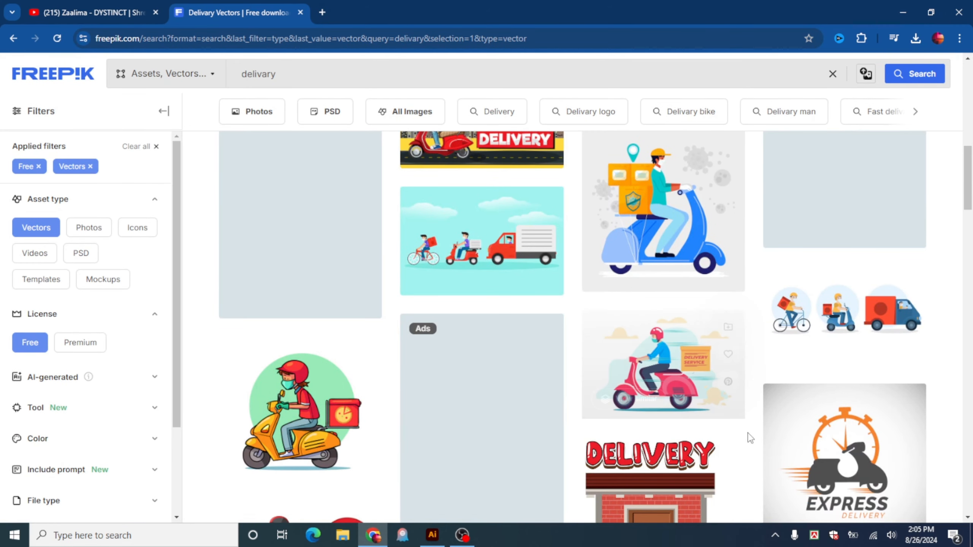
scroll(749, 435, down, 2)
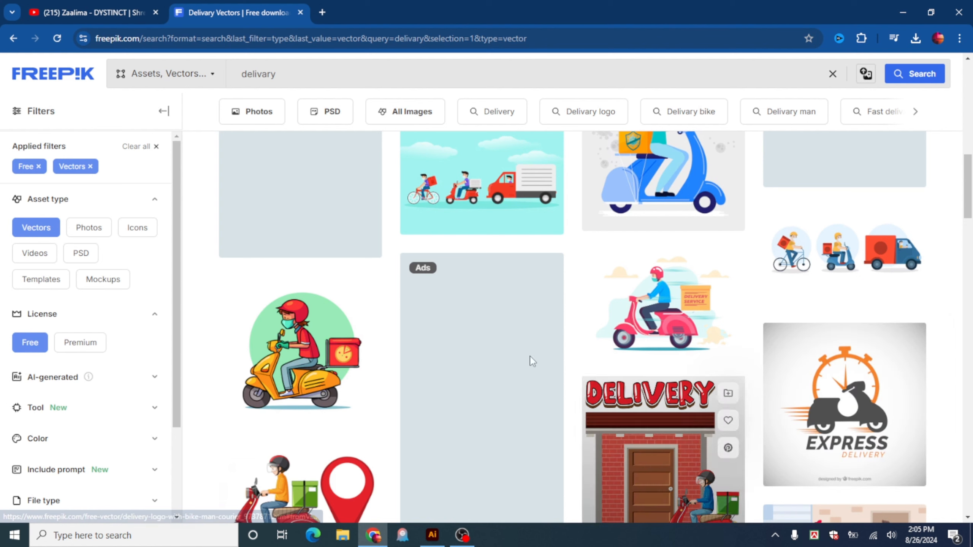
click(328, 360)
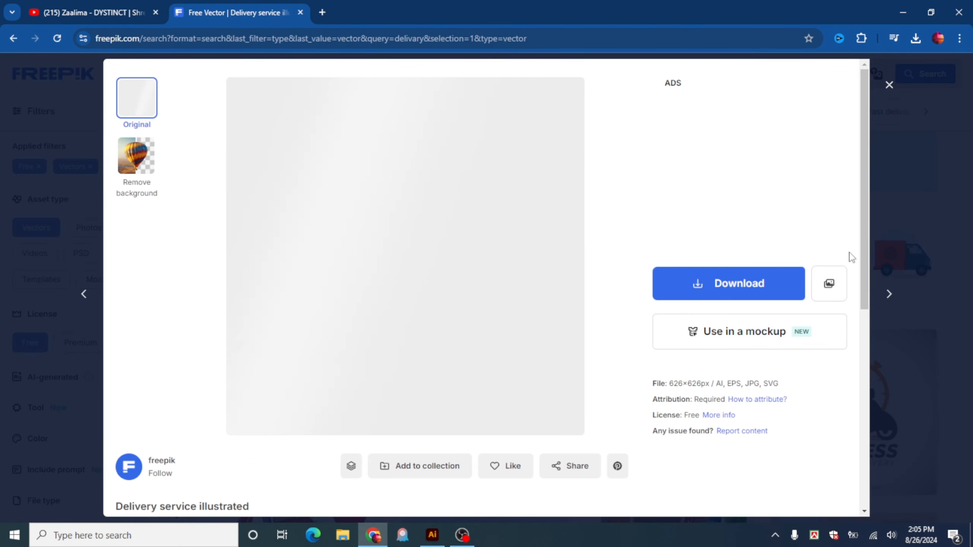
click(894, 460)
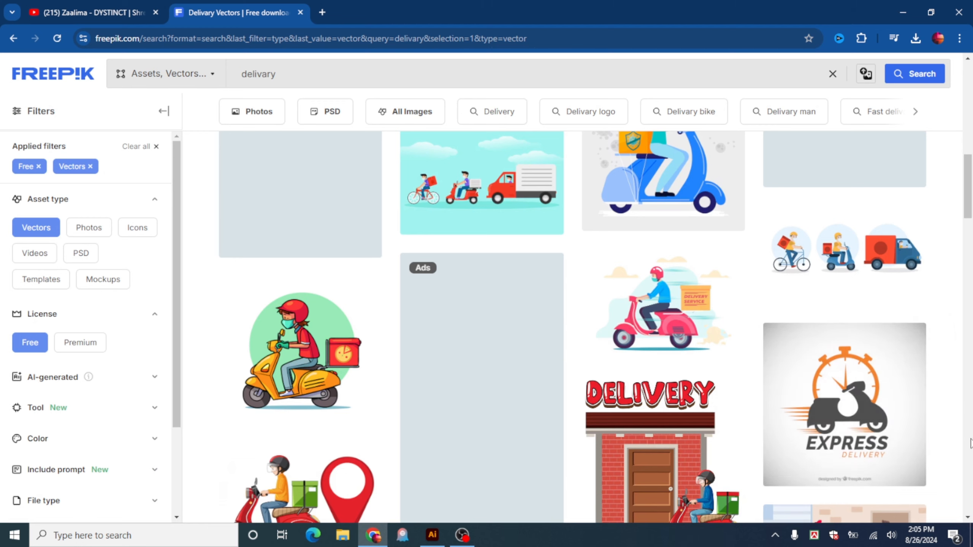
Step: Download the free "Delivery logo template" vector showing the Express Delivery scooter and stopwatch
click(842, 393)
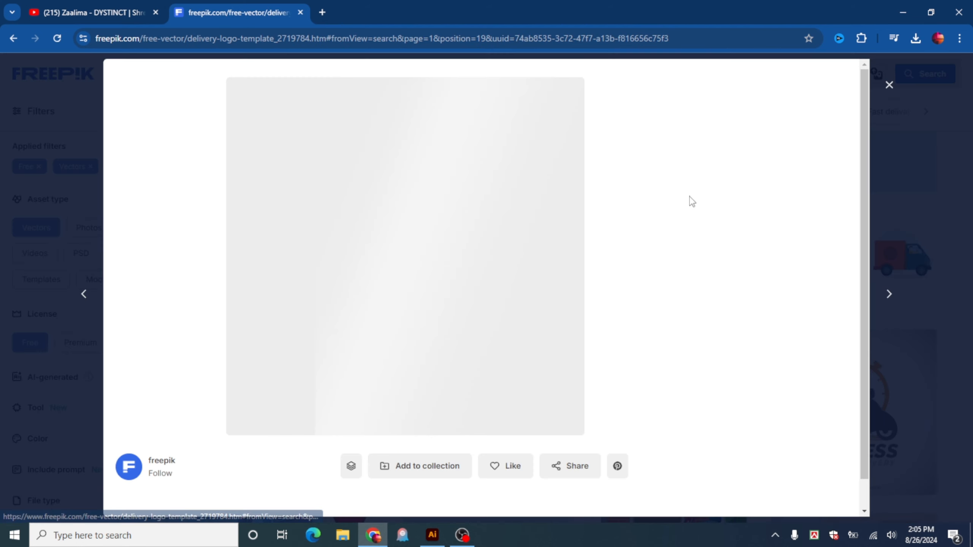
click(762, 285)
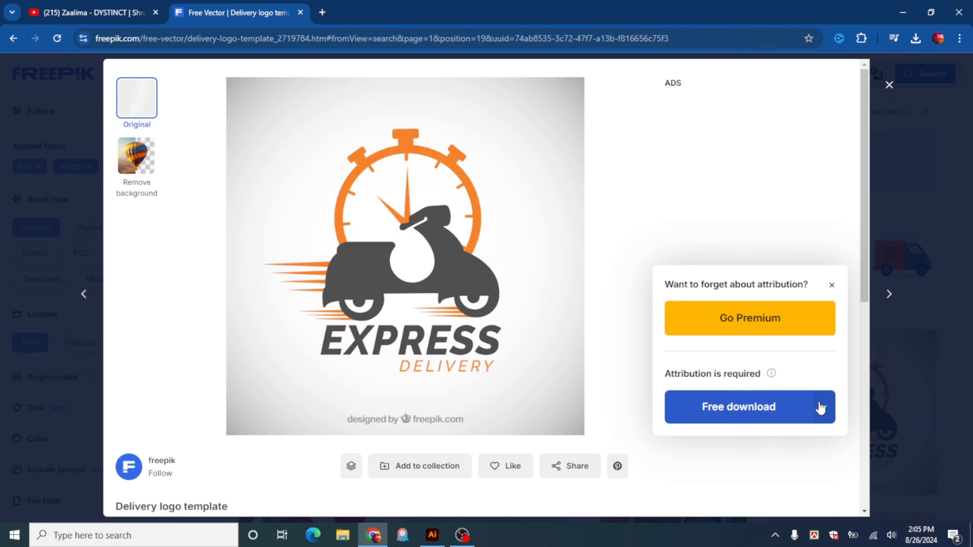
mouse_move(800, 454)
click(728, 475)
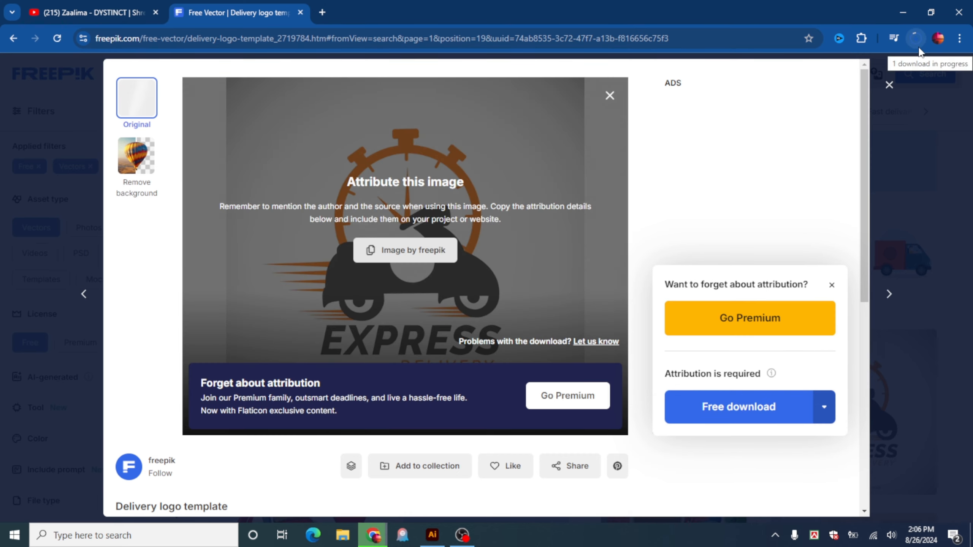
Step: Switch to Illustrator and open the downloaded 2719784_382715-PCGRW8-434.ai, leaving the missing fonts unreplaced and skipping font auto-activation
click(441, 536)
click(60, 9)
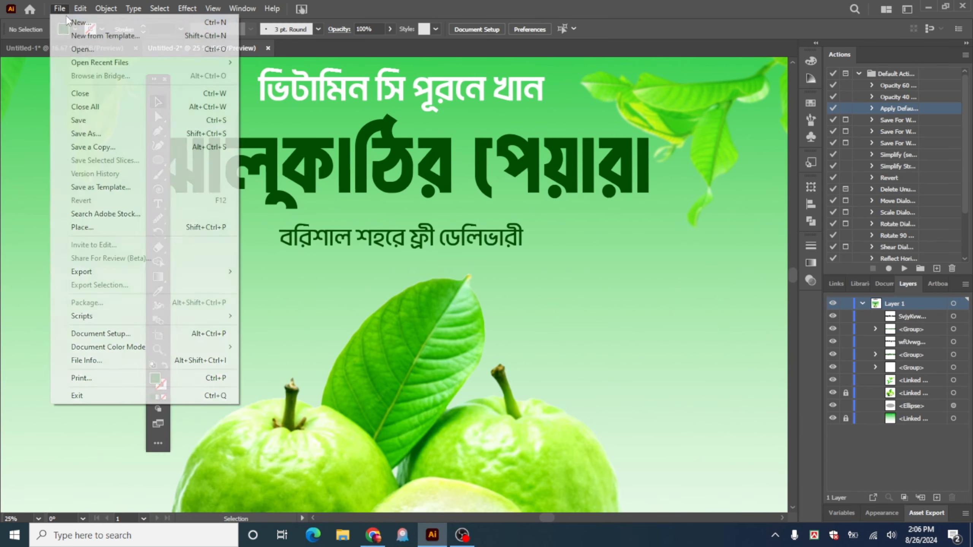
click(83, 50)
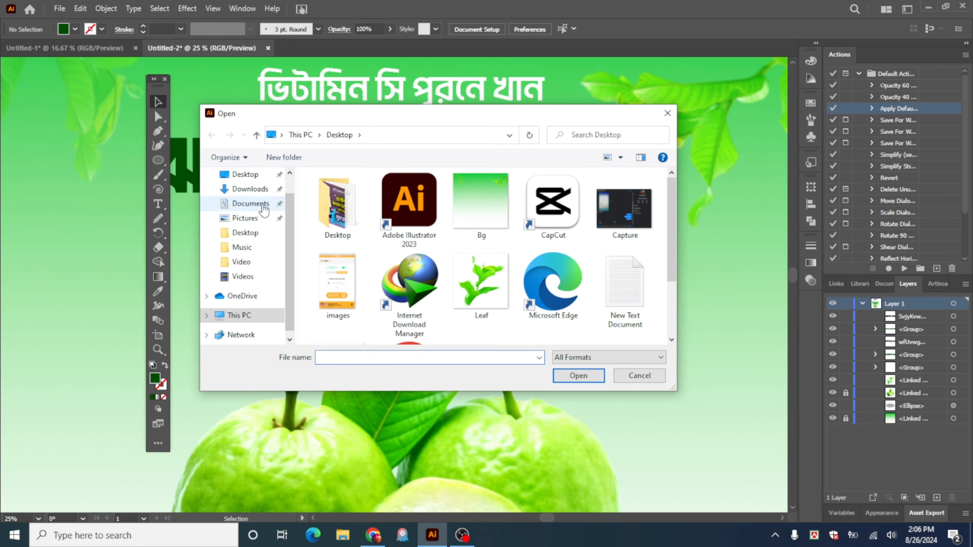
click(247, 189)
double_click(337, 233)
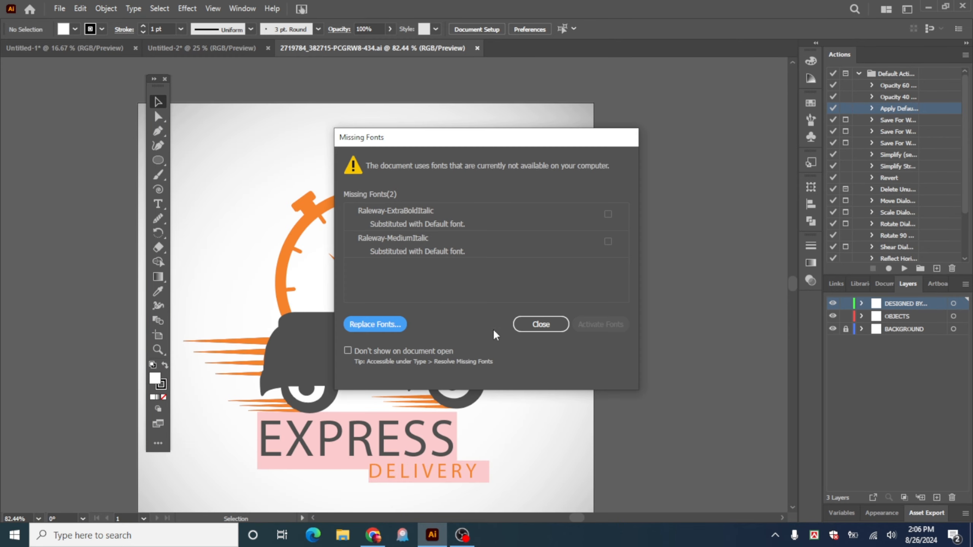
click(540, 324)
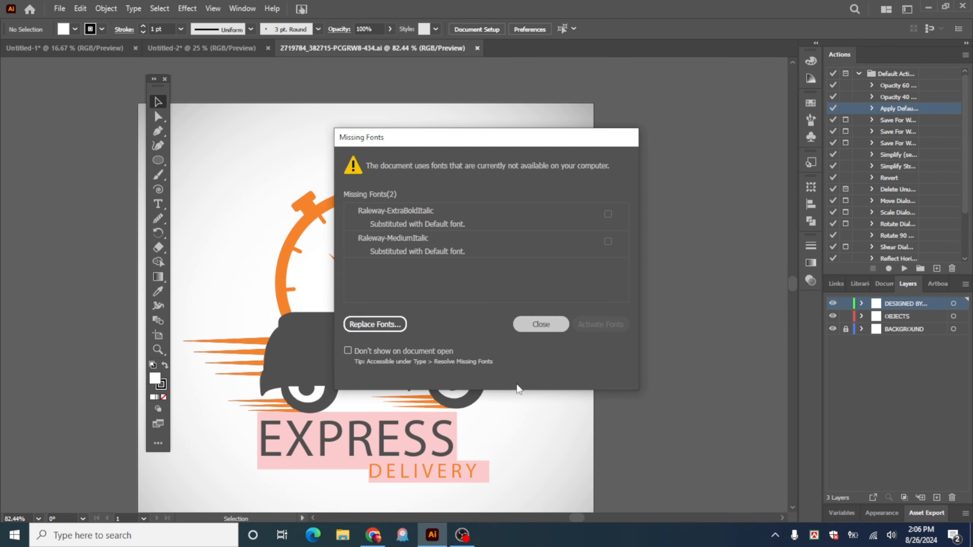
click(528, 291)
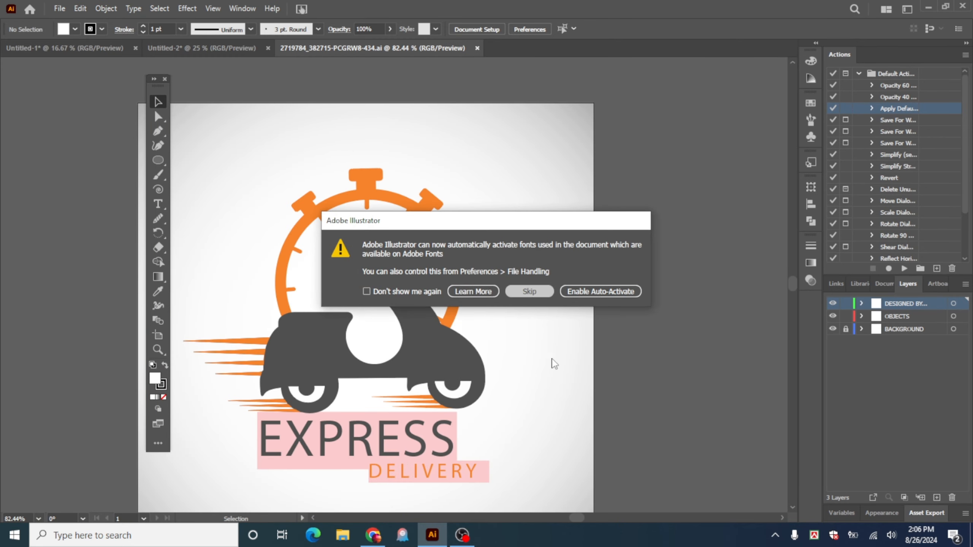
Step: Ungroup the logo artwork and delete its "EXPRESS DELIVERY" text
scroll(527, 379, down, 2)
click(421, 391)
right_click(420, 391)
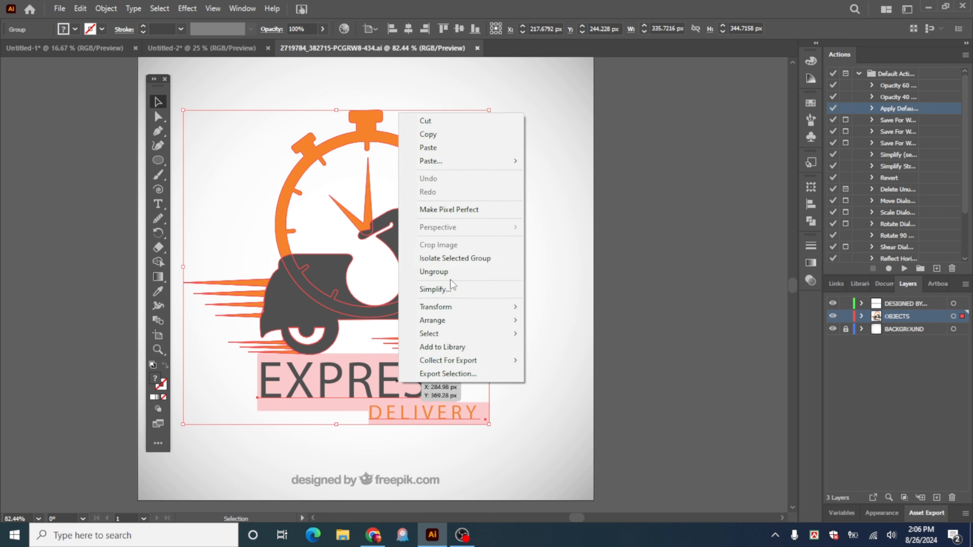
click(440, 270)
click(549, 309)
click(457, 397)
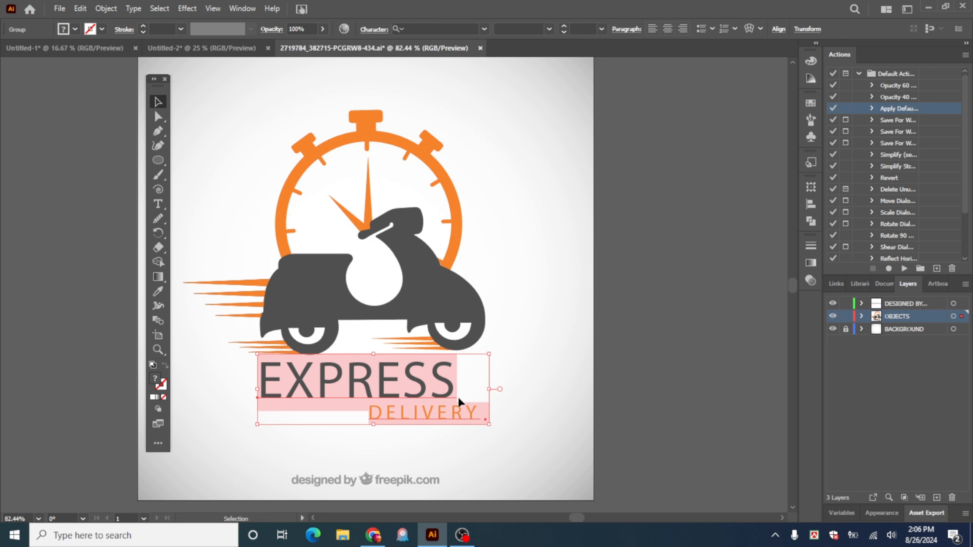
key(Delete)
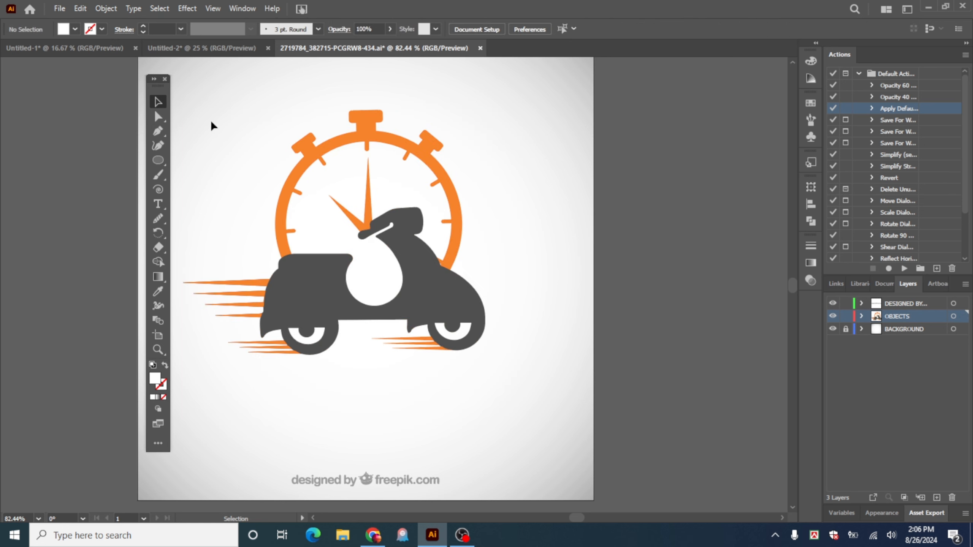
Step: Bring the scooter-and-stopwatch graphic into the Untitled-2 guava design and place it just left of the delivery line
click(439, 322)
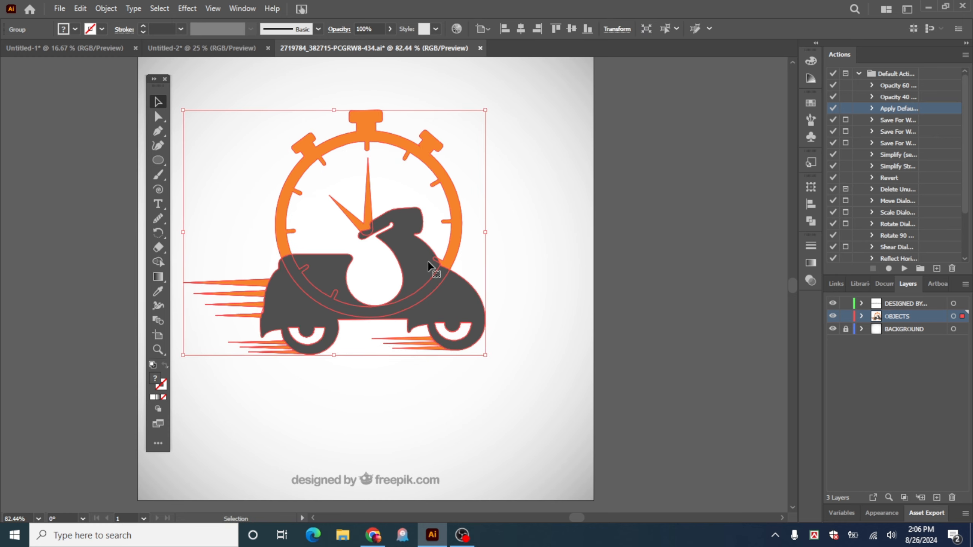
drag(427, 260, 187, 45)
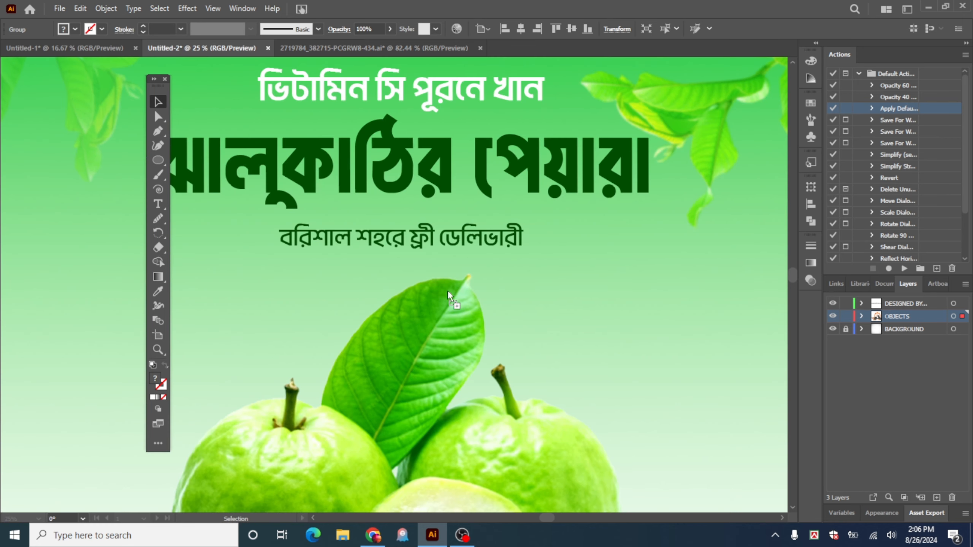
drag(447, 290, 254, 243)
click(280, 283)
Step: Shrink the scooter-and-stopwatch graphic slightly and nudge it closer to the start of the delivery line
ctrl+click(298, 248)
ctrl+click(332, 305)
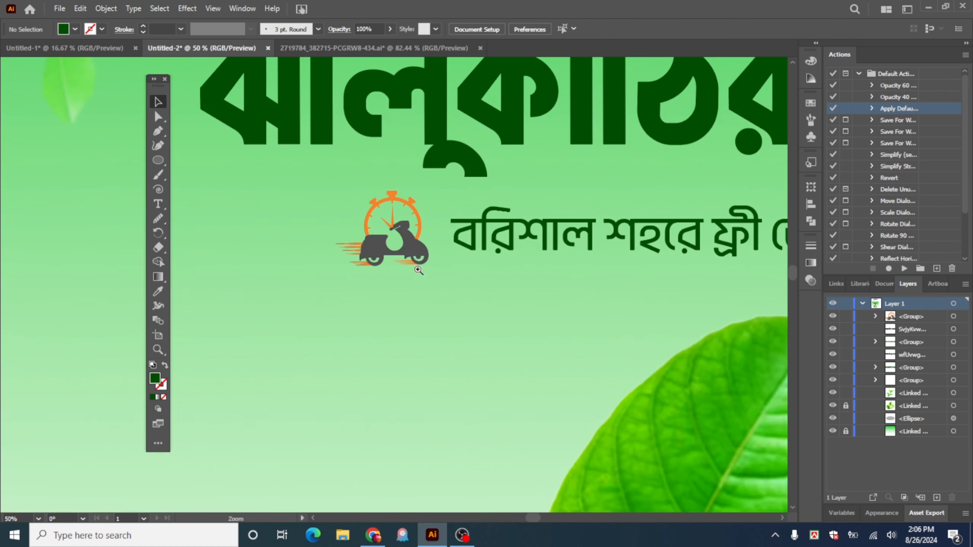
ctrl+click(418, 270)
ctrl+click(418, 255)
ctrl+click(417, 261)
drag(406, 290, 535, 260)
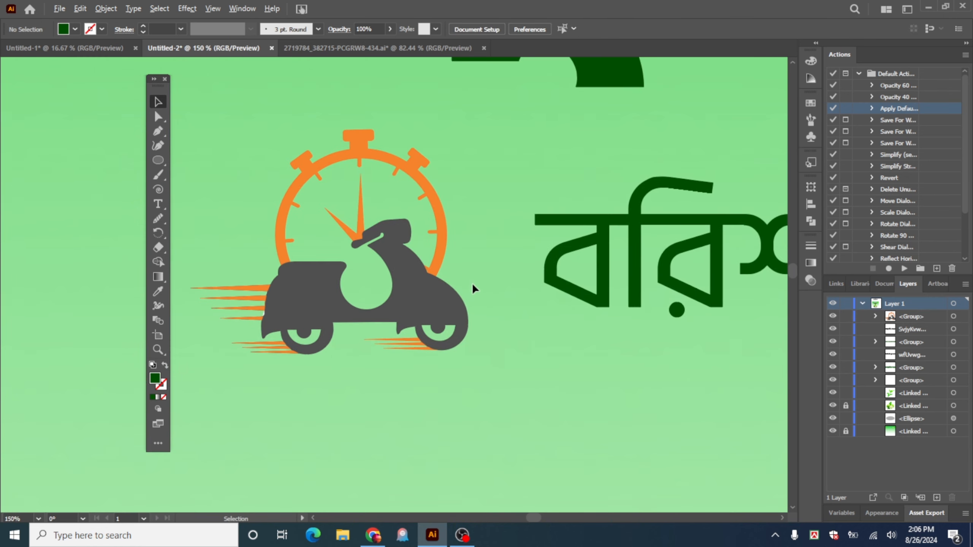
scroll(472, 283, down, 1)
click(456, 298)
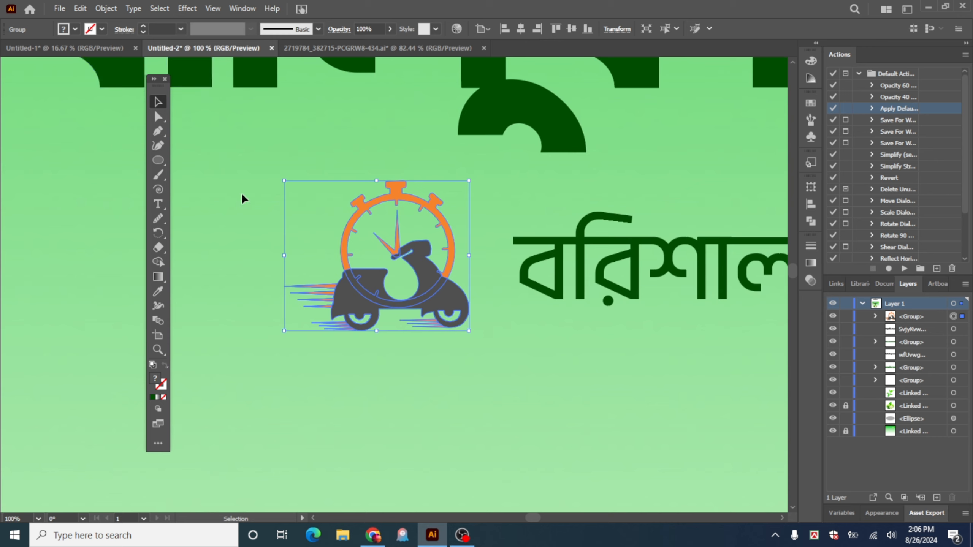
click(466, 263)
drag(437, 288, 453, 287)
drag(484, 182, 456, 203)
drag(429, 306, 452, 297)
click(601, 346)
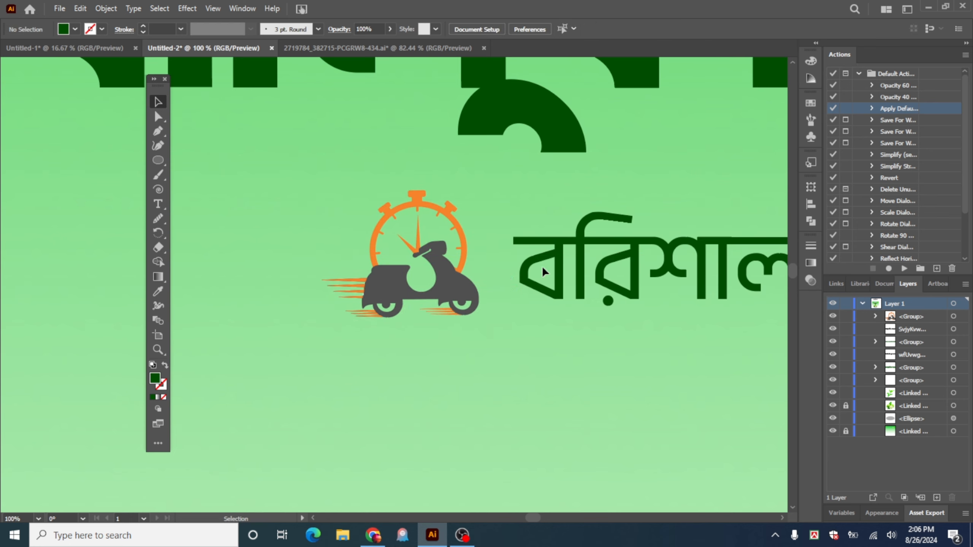
Step: Group the scooter graphic with the delivery text and align the group to the centre of the artboard
click(559, 284)
shift+click(476, 304)
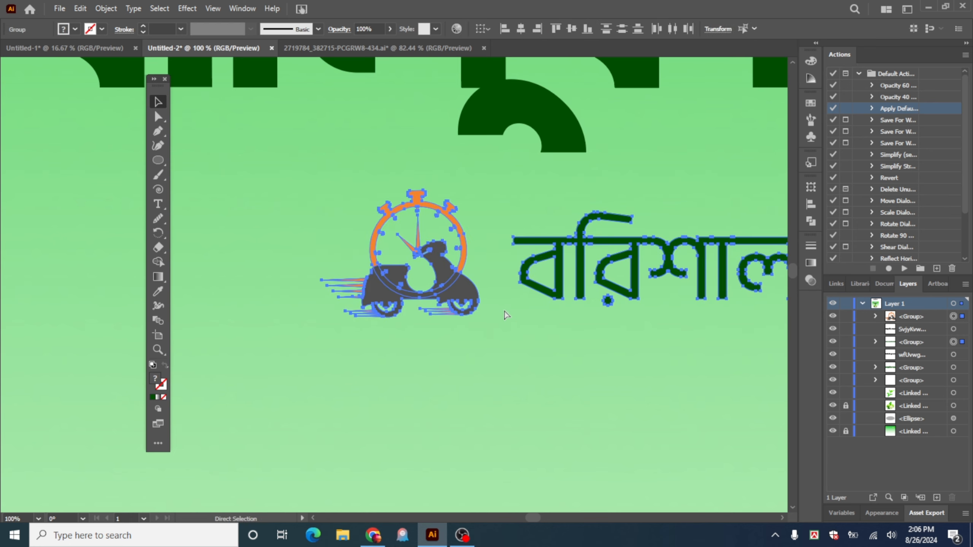
key(ctrl+g)
click(538, 29)
click(557, 30)
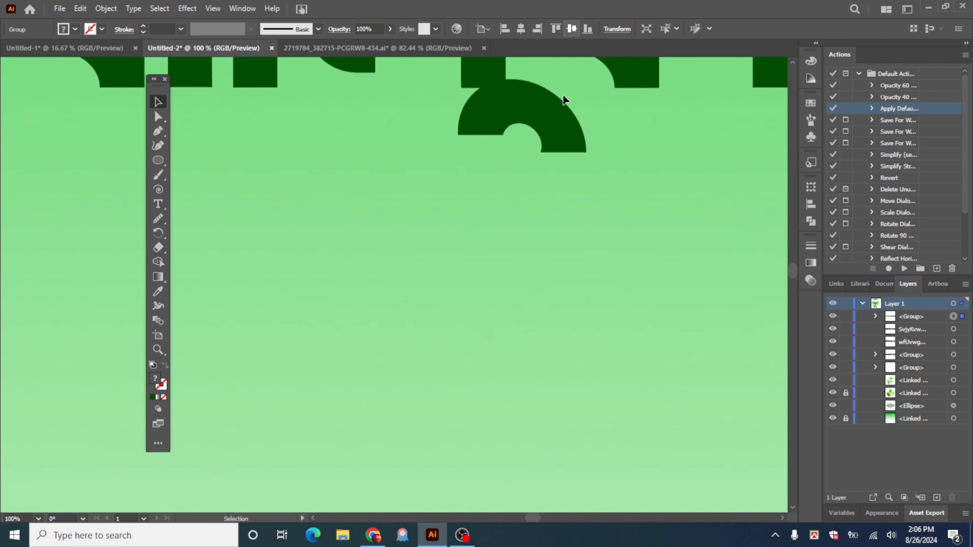
Step: Move the grouped scooter and delivery line up into the gap between the headline and the guavas
scroll(617, 255, down, 4)
drag(667, 291, 499, 253)
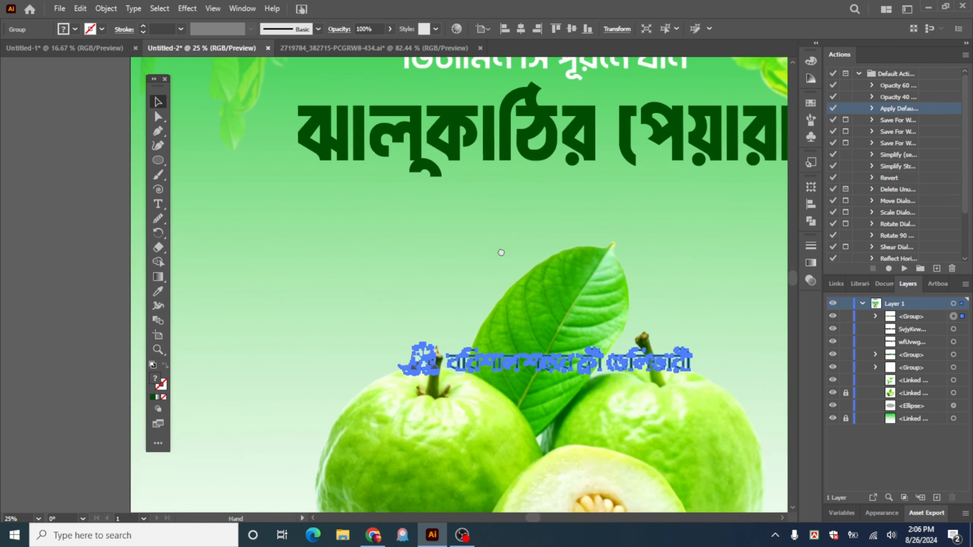
drag(545, 359, 538, 211)
click(488, 247)
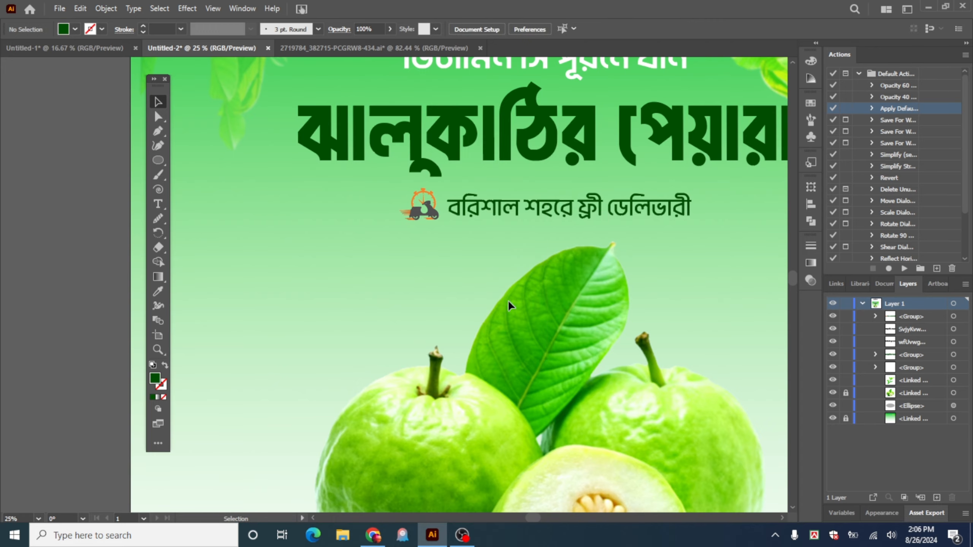
Step: Enlarge the dark green Bengali headline slightly
scroll(509, 301, down, 2)
drag(600, 301, 493, 256)
scroll(579, 223, up, 1)
drag(423, 275, 496, 276)
click(485, 178)
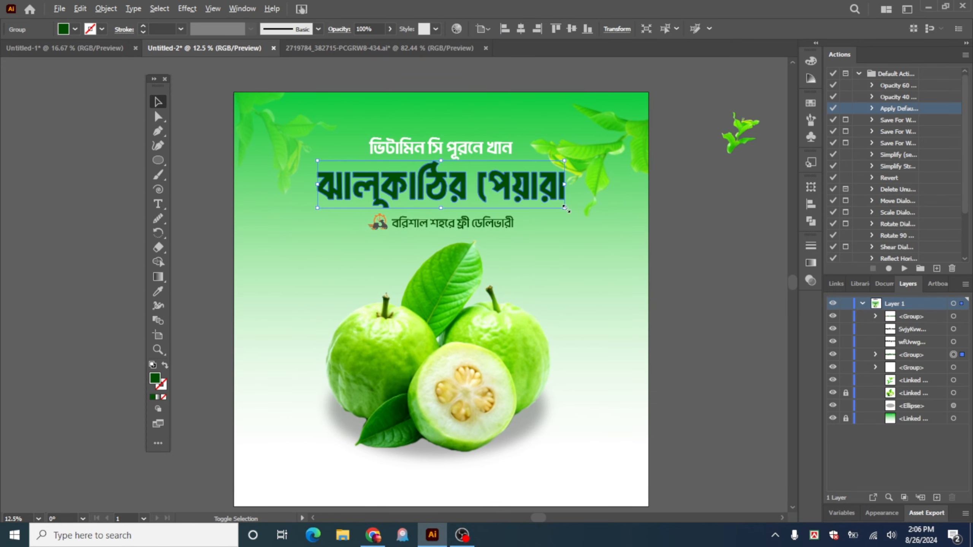
drag(566, 207, 575, 214)
click(565, 273)
scroll(442, 206, up, 1)
drag(420, 272, 464, 263)
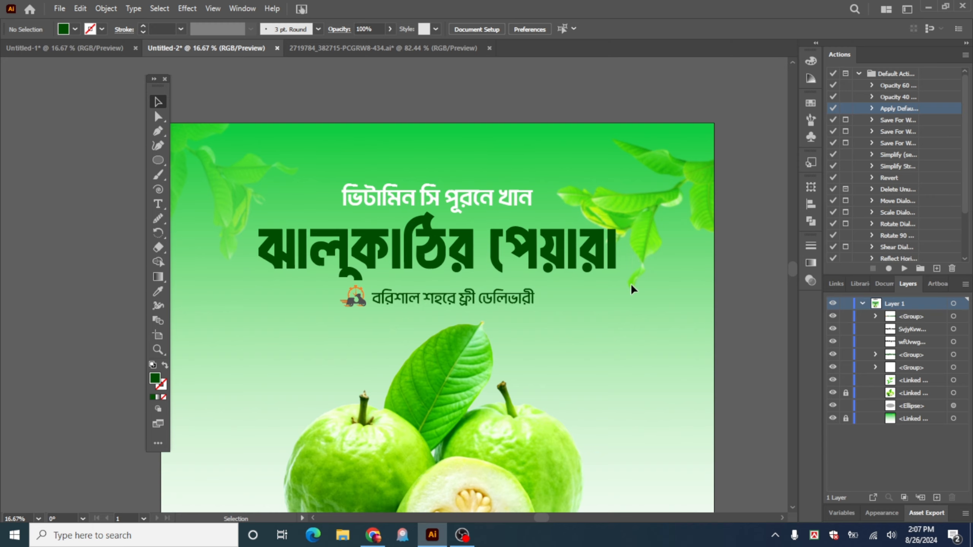
Step: Move the spare leaf sprig from outside the artboard onto the design, beside the right-hand guava
scroll(631, 282, down, 4)
key(ctrl+minus)
key(ctrl+minus)
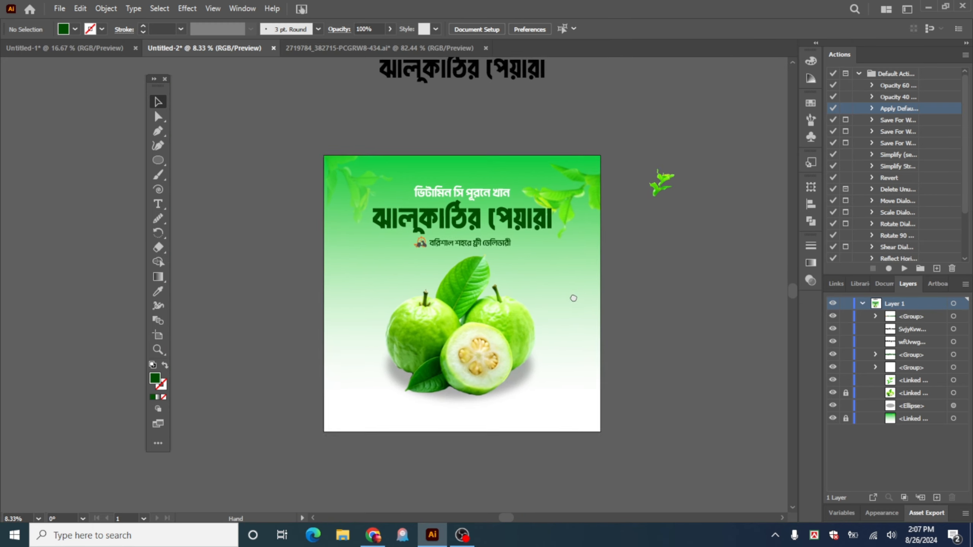
click(643, 197)
drag(643, 197, 609, 367)
drag(564, 339, 666, 348)
key(ctrl+plus)
key(ctrl+plus)
drag(496, 304, 571, 347)
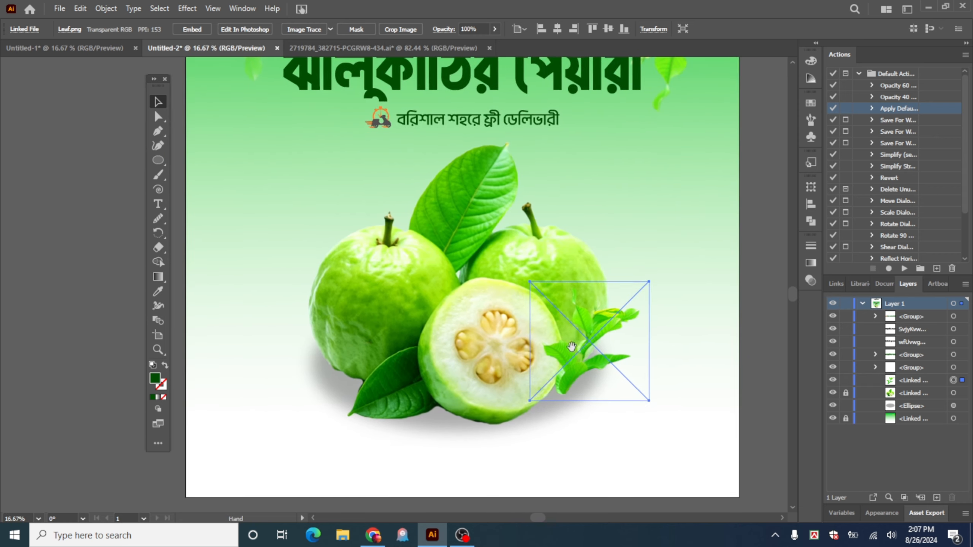
Step: Apply a Gaussian Blur with a radius of 77.2766 pixels to the leaf sprig beside the guavas
key(ctrl+minus)
key(ctrl+minus)
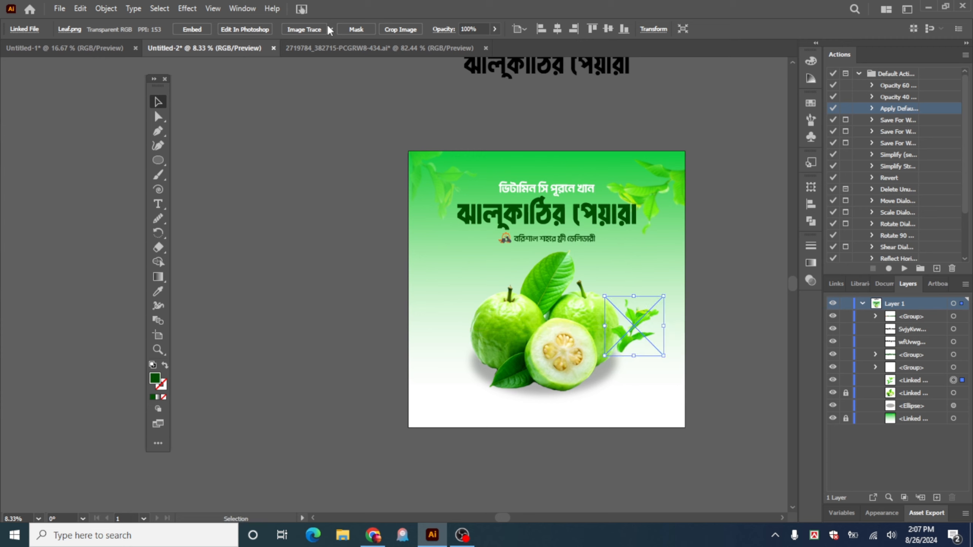
click(194, 10)
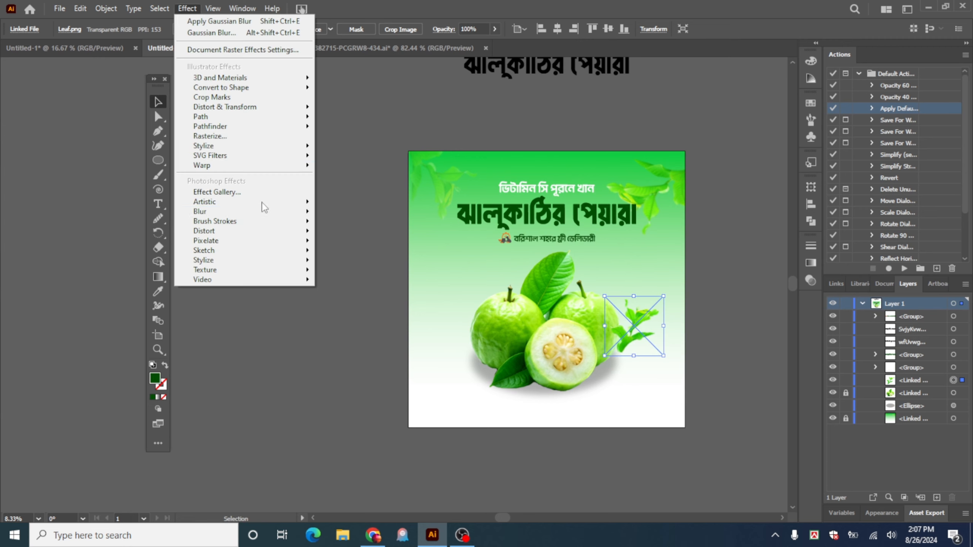
mouse_move(257, 212)
click(362, 214)
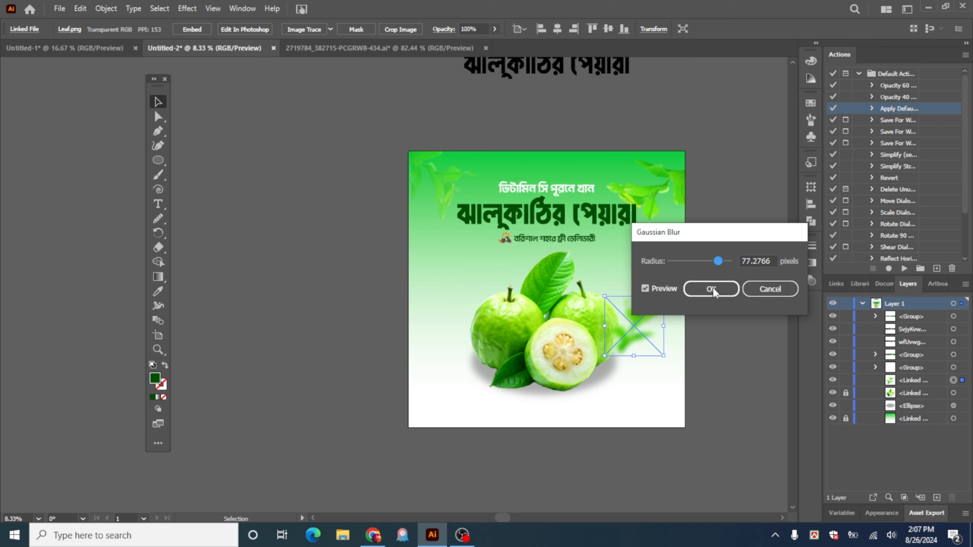
click(711, 288)
click(722, 337)
Step: Enlarge the blurred leaf sprig, place it right of the guavas and order it behind the guava image
drag(641, 333, 647, 344)
key(ctrl+t)
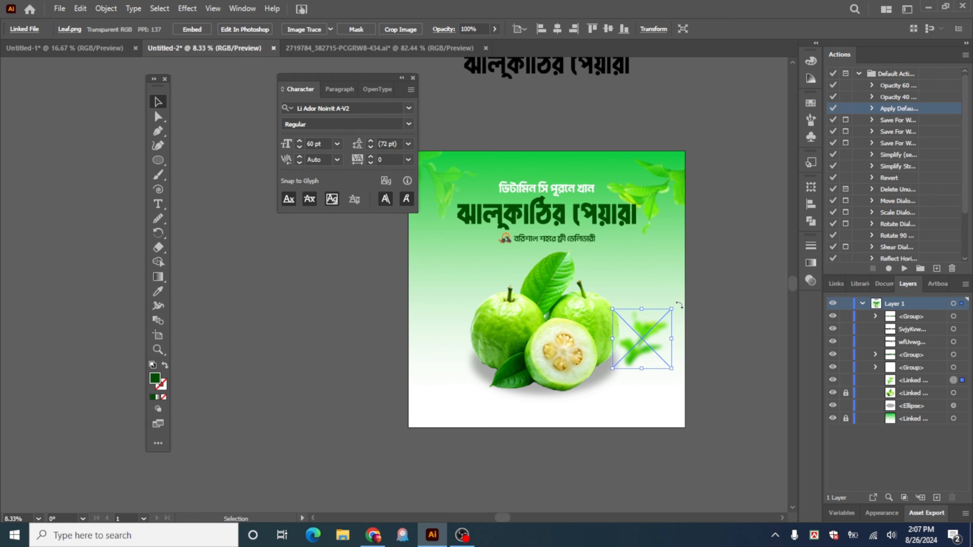
drag(670, 310, 693, 280)
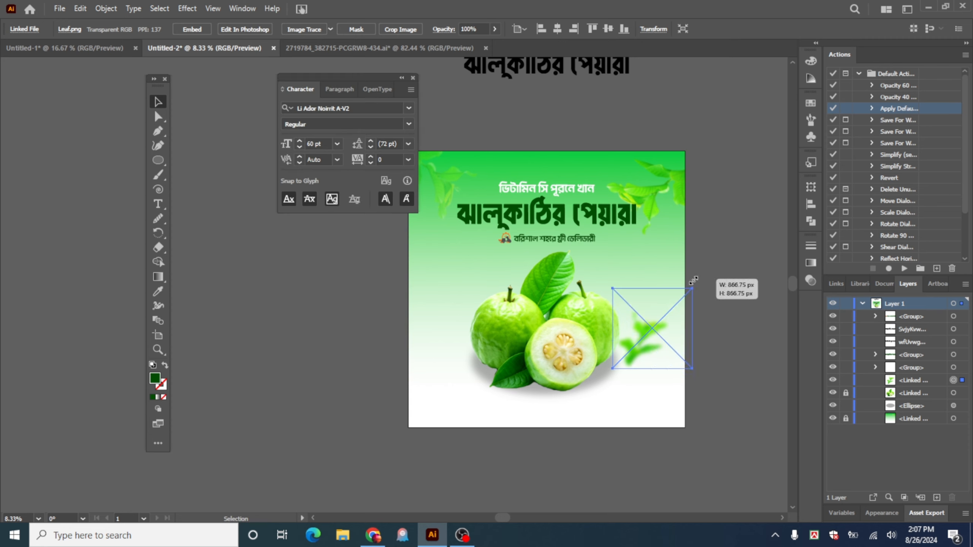
click(414, 77)
click(708, 306)
drag(665, 323, 644, 334)
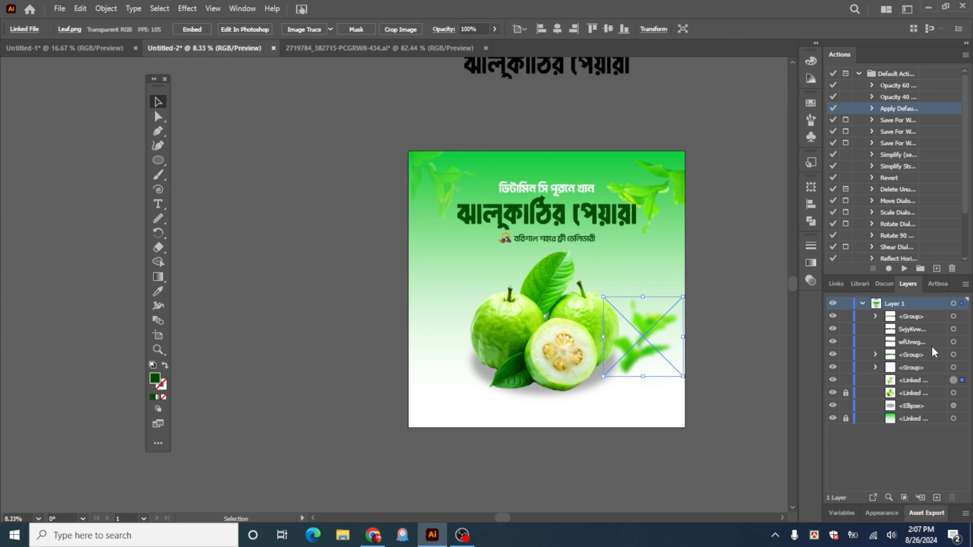
drag(911, 385, 906, 400)
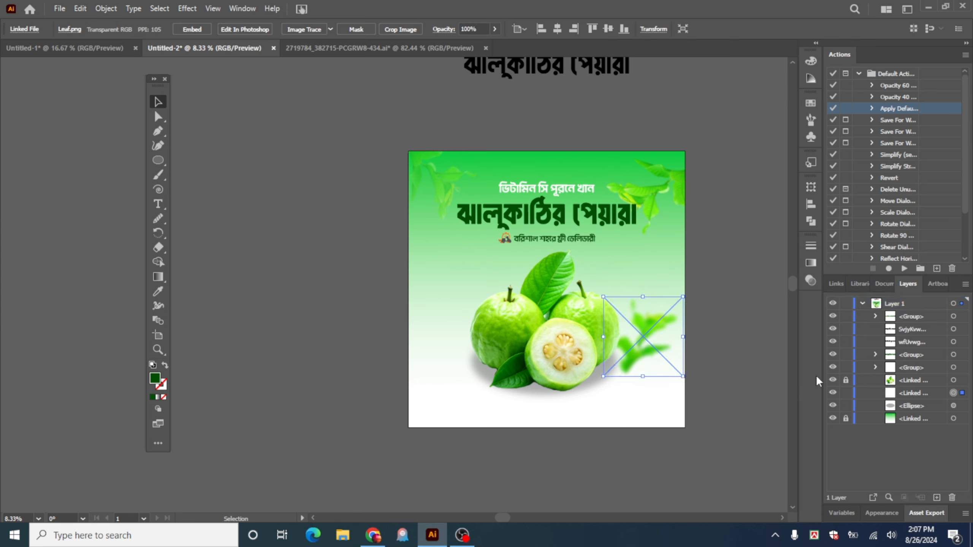
Step: Rotate the blurred leaf sprig to about 165° and reposition it near the artboard's right edge
drag(661, 340, 663, 313)
drag(696, 358, 695, 282)
click(730, 343)
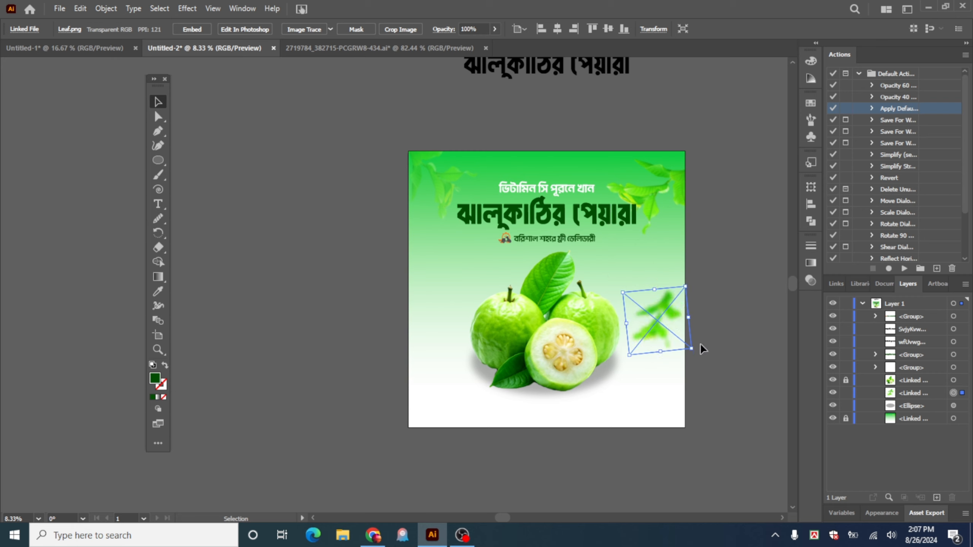
drag(697, 350, 686, 362)
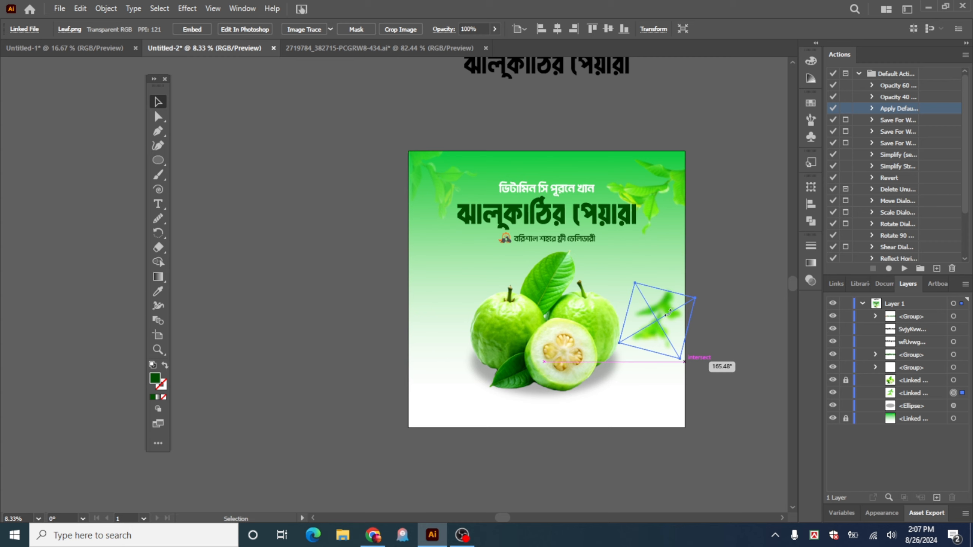
drag(684, 361, 683, 360)
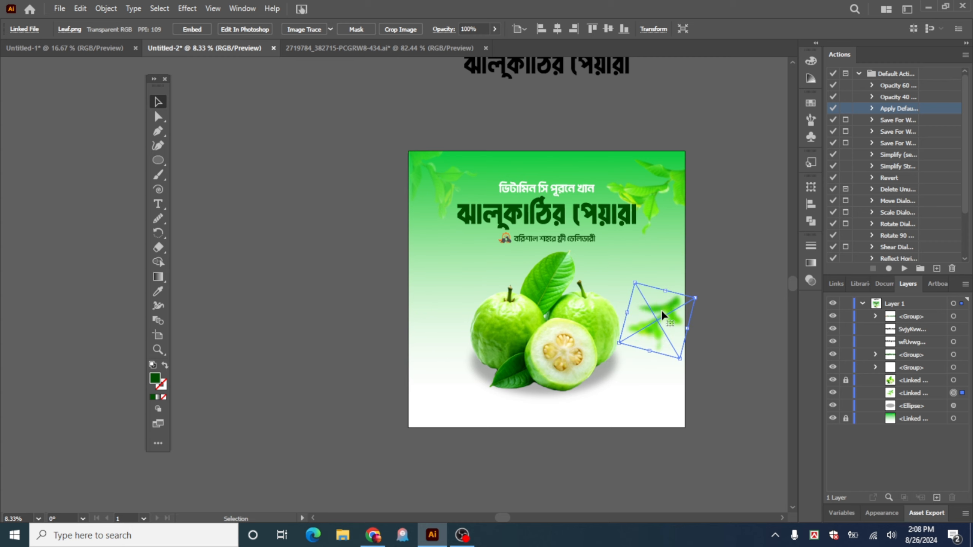
Step: Duplicate the blurred leaf sprig to the left of the guavas, reflect the copy about the vertical axis and lower it
drag(667, 317, 479, 307)
right_click(457, 295)
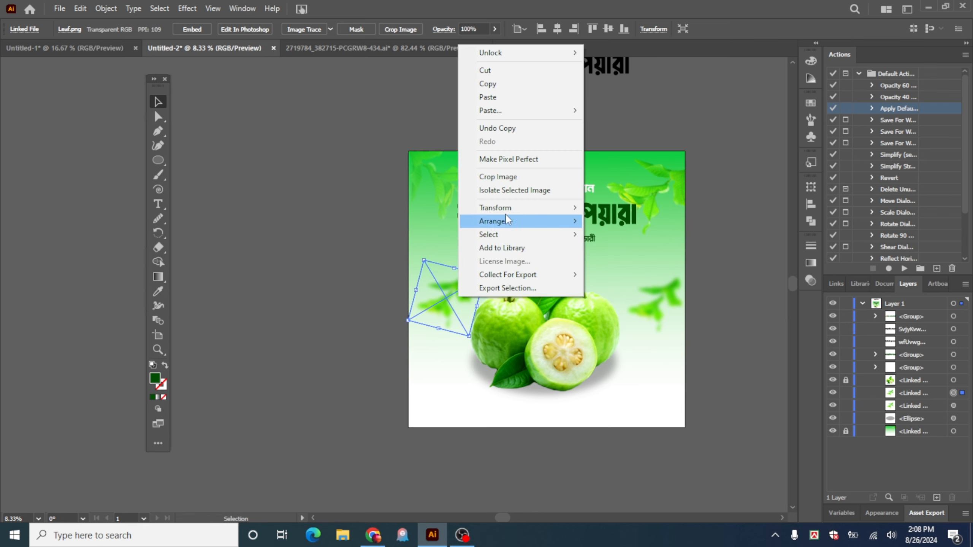
mouse_move(497, 209)
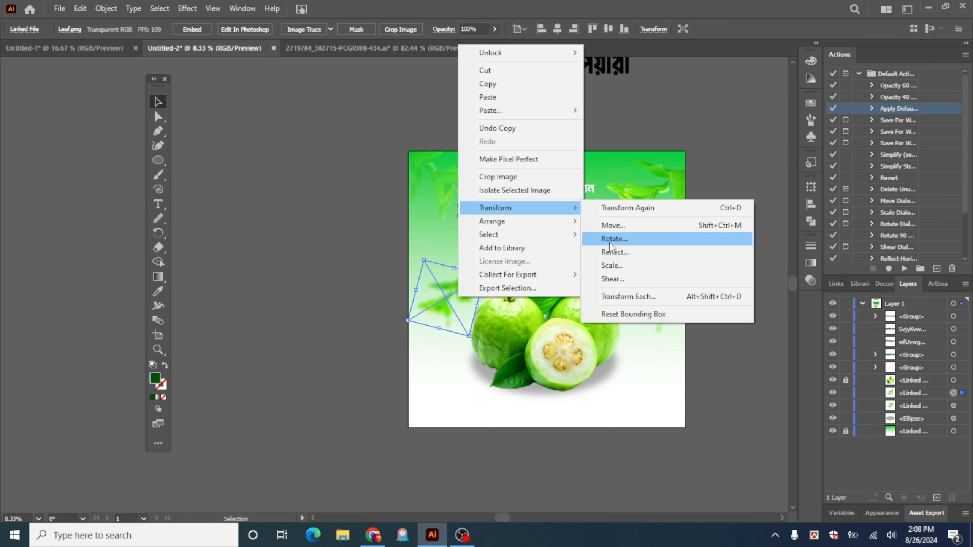
click(626, 254)
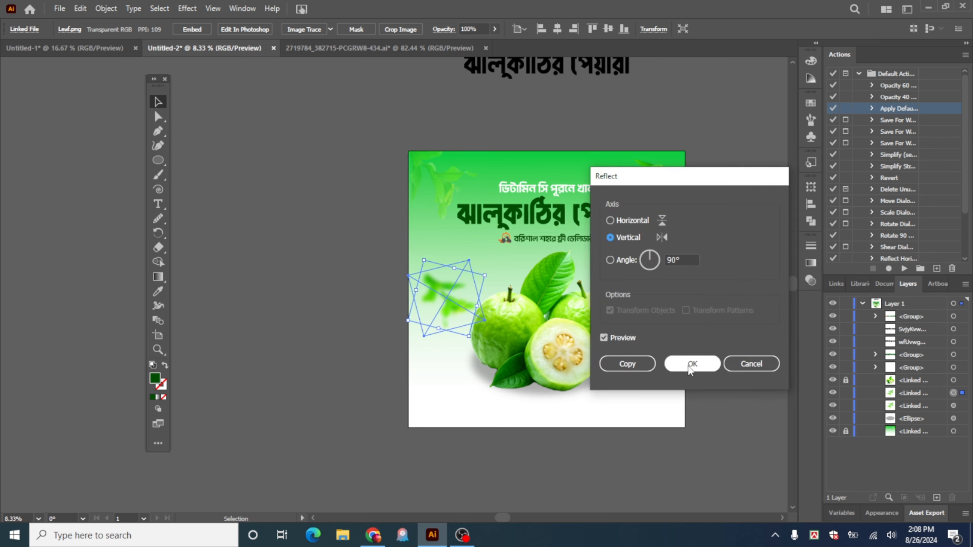
click(689, 369)
drag(446, 293, 448, 340)
Step: Raise the blurred leaf sprig right of the guavas and enlarge it to about 951 px square
drag(668, 298, 662, 299)
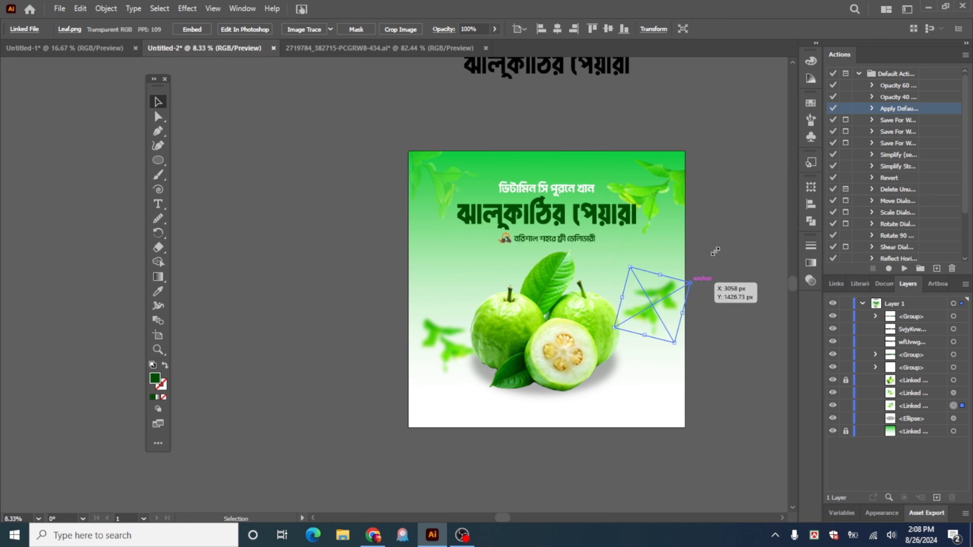
drag(715, 251, 709, 265)
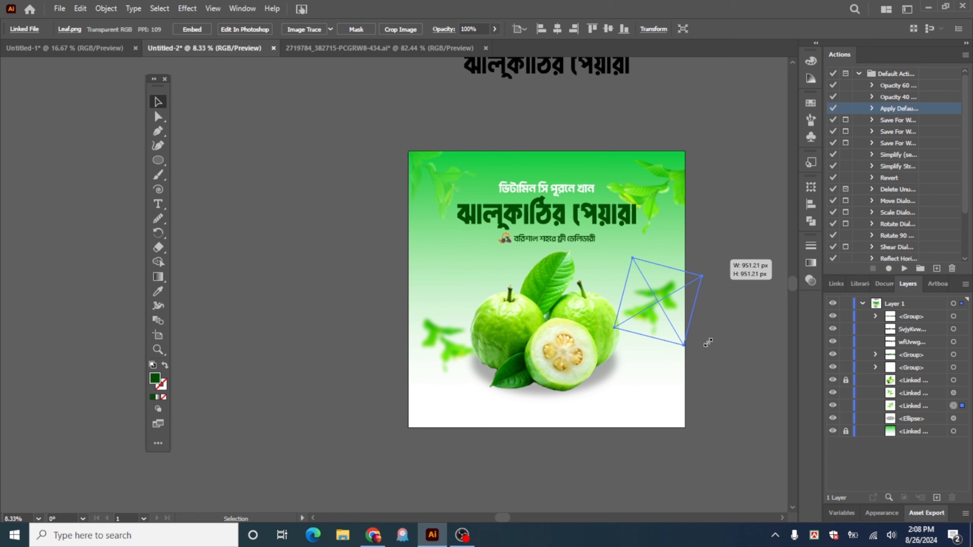
click(668, 407)
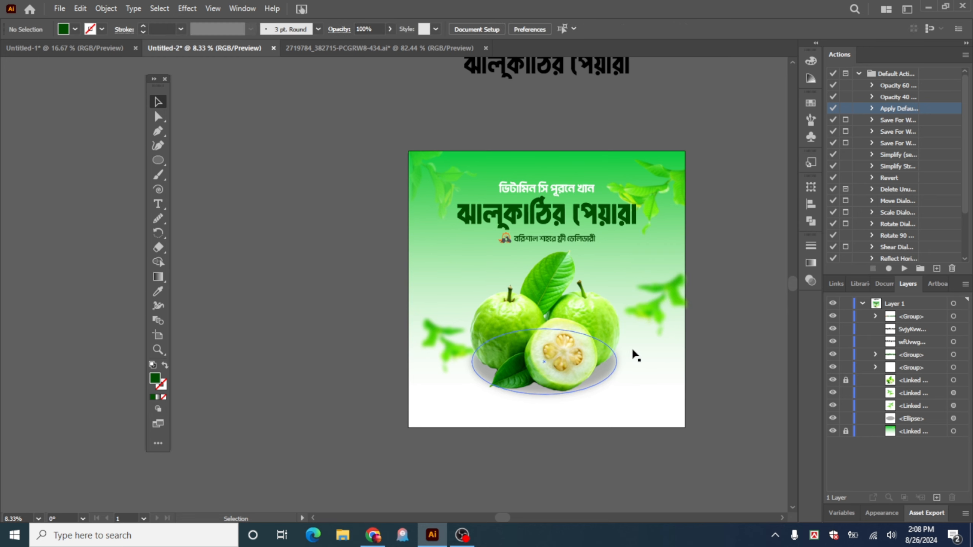
ctrl+click(509, 330)
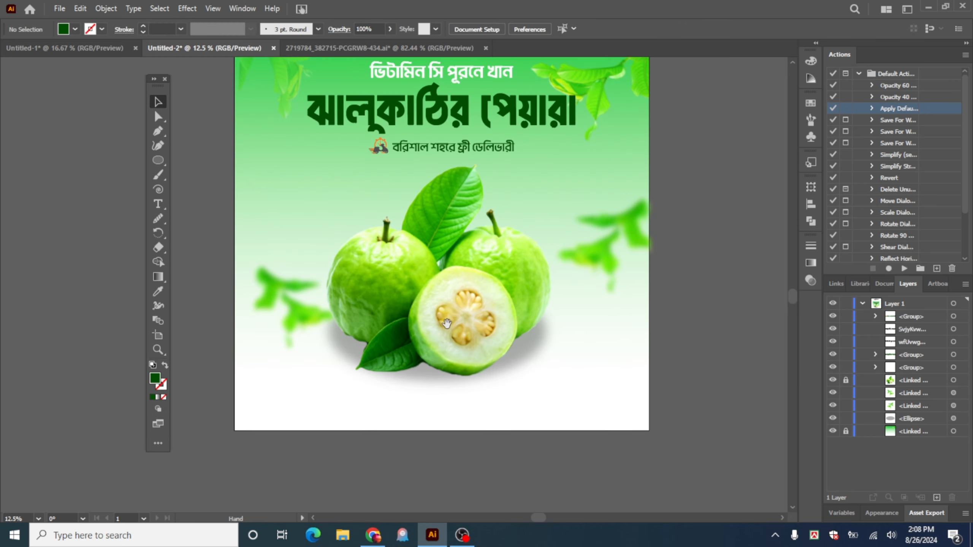
drag(447, 323, 494, 337)
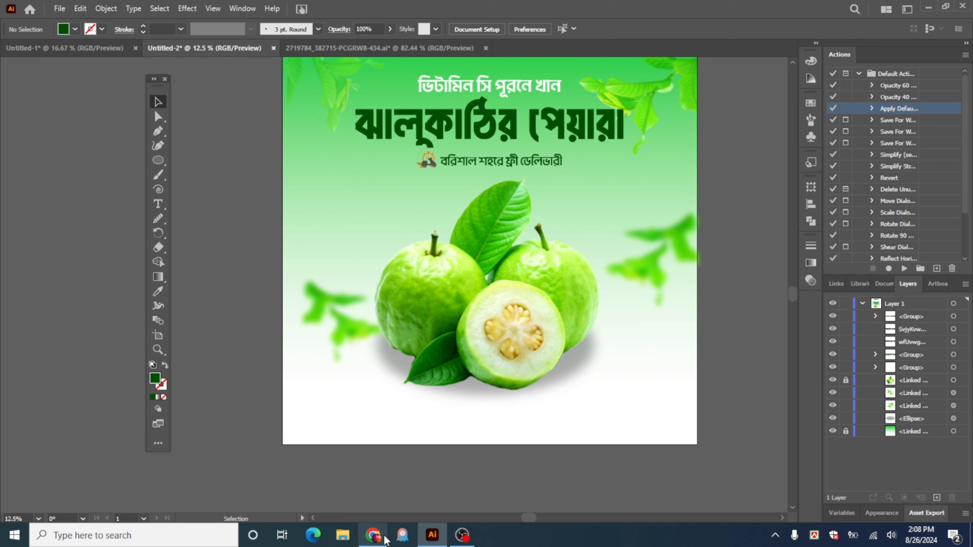
Step: Switch to Chrome, close the delivery logo preview and search Freepik's free vectors for "call website", refined to "call websiteicon"
click(373, 535)
click(888, 85)
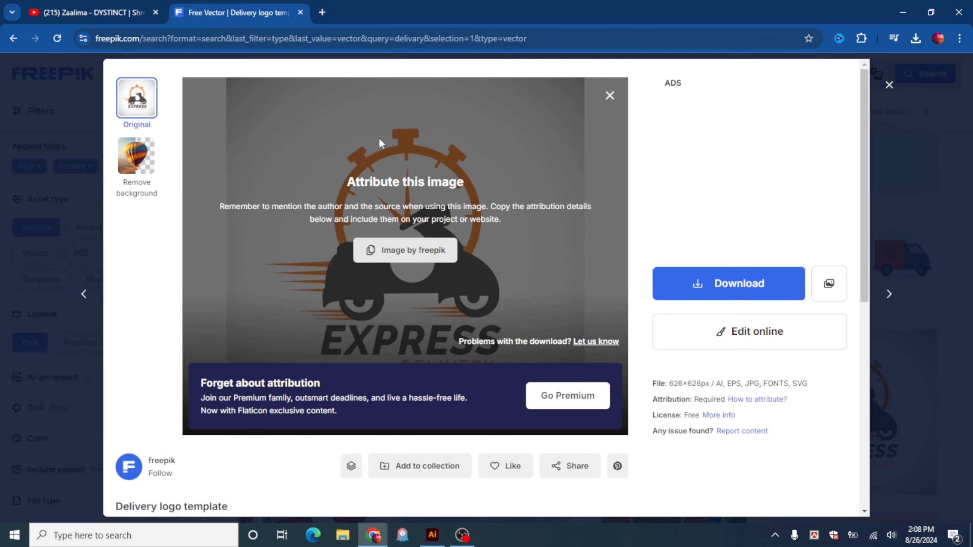
key(ctrl+a)
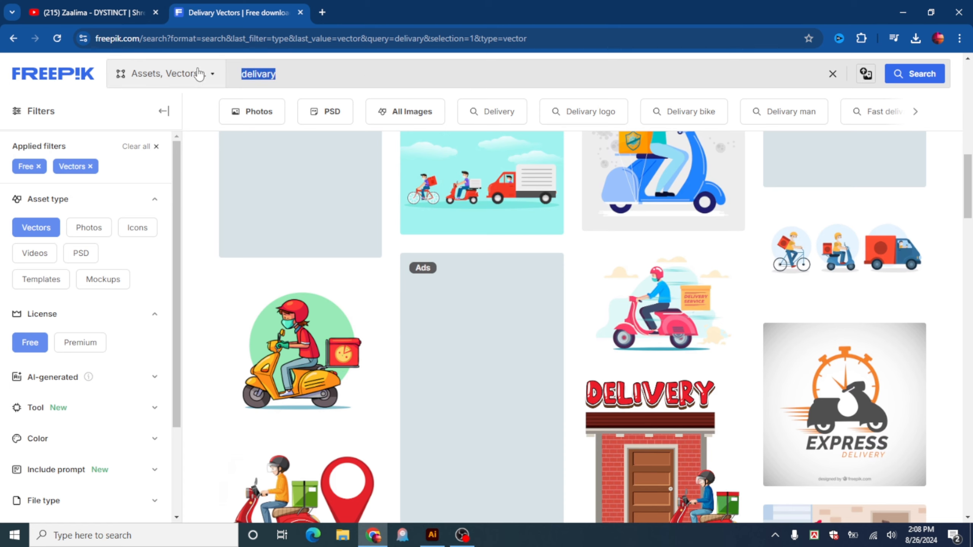
text(call website)
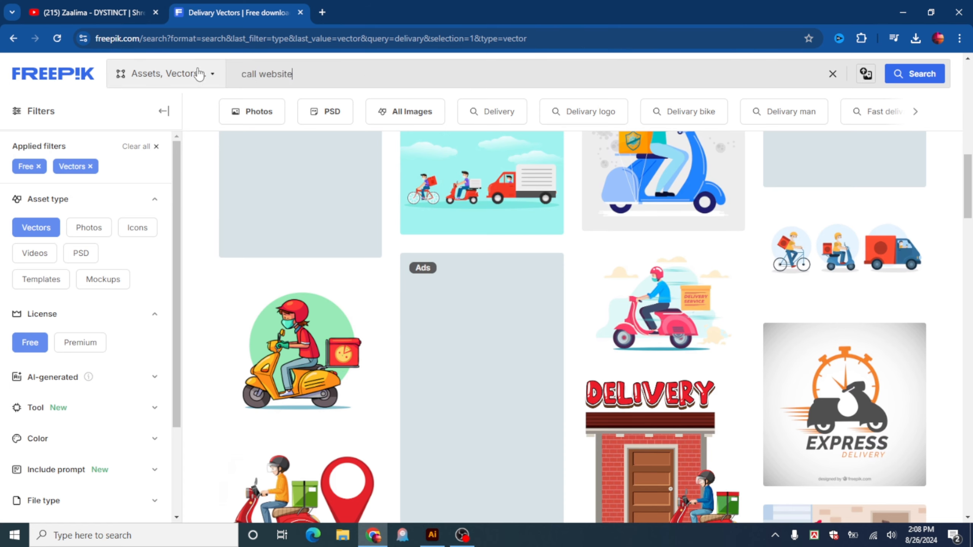
key(Return)
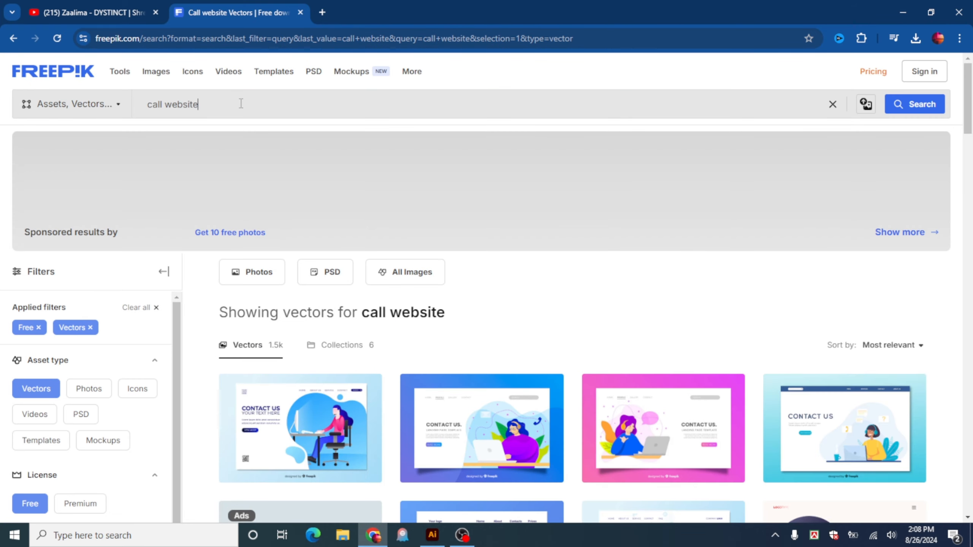
text(icon)
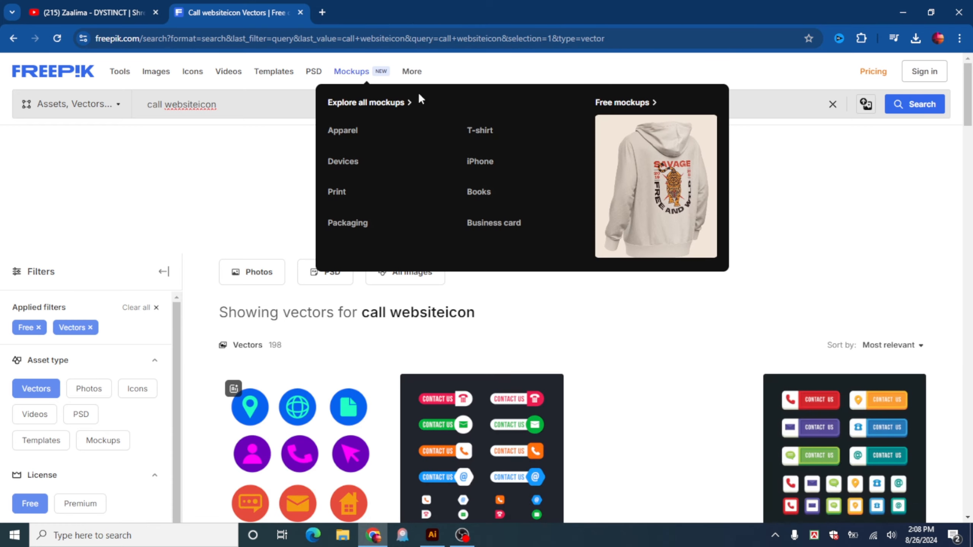
Step: Look through the free vector results for an icon set that contains both phone and website symbols
scroll(581, 392, down, 1)
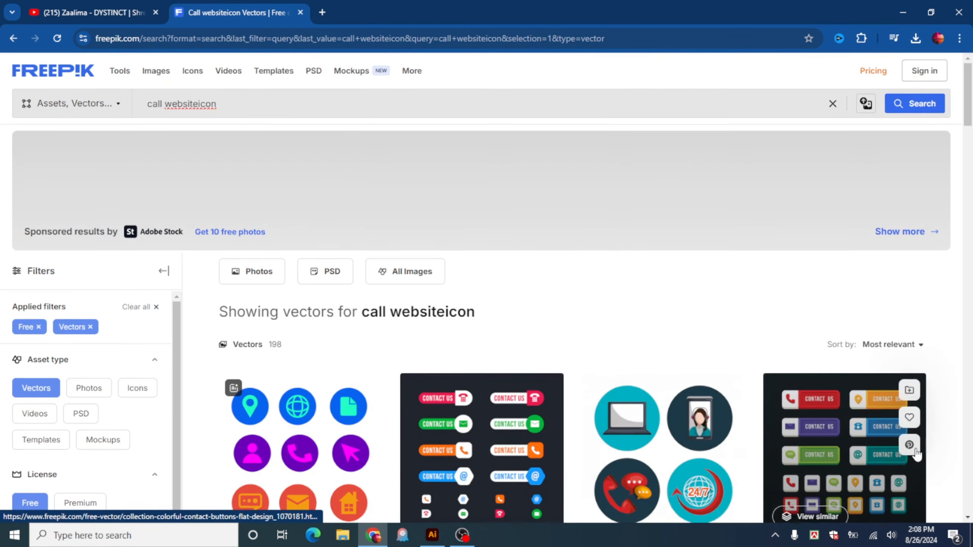
scroll(943, 420, down, 5)
scroll(942, 419, down, 4)
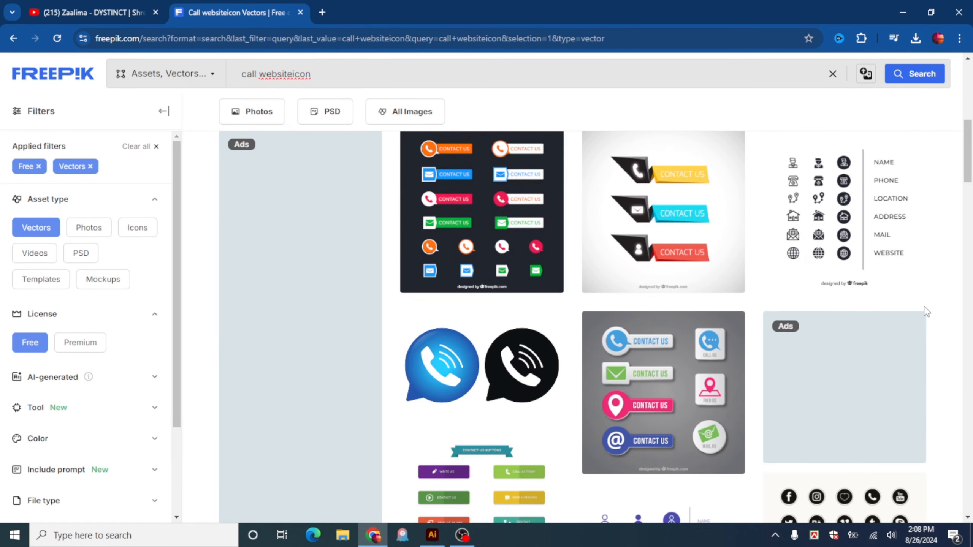
scroll(928, 329, down, 5)
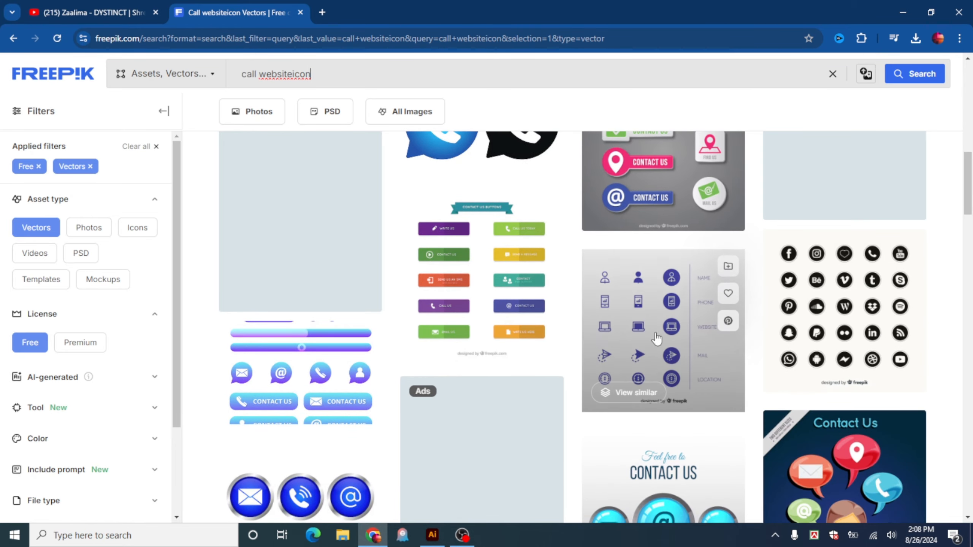
scroll(944, 383, down, 4)
scroll(946, 418, down, 6)
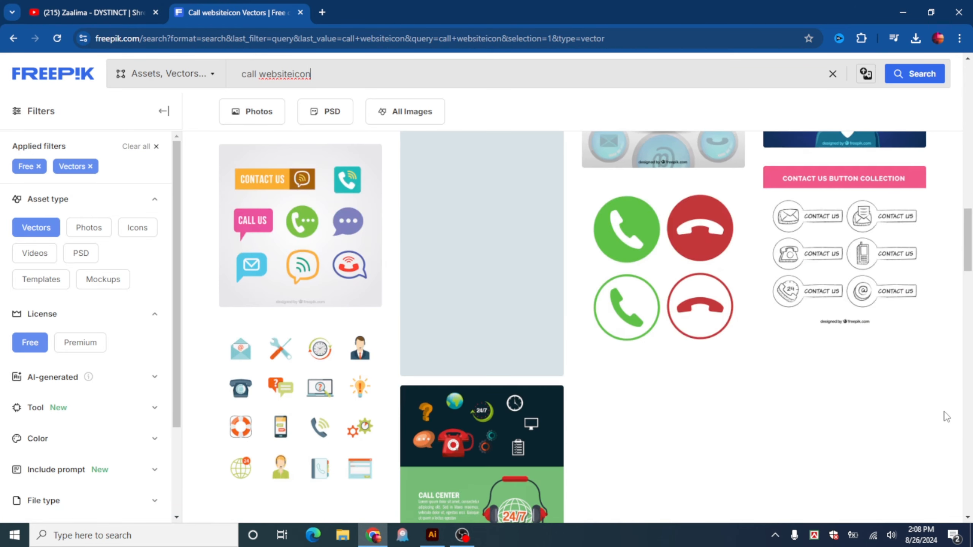
scroll(946, 416, down, 6)
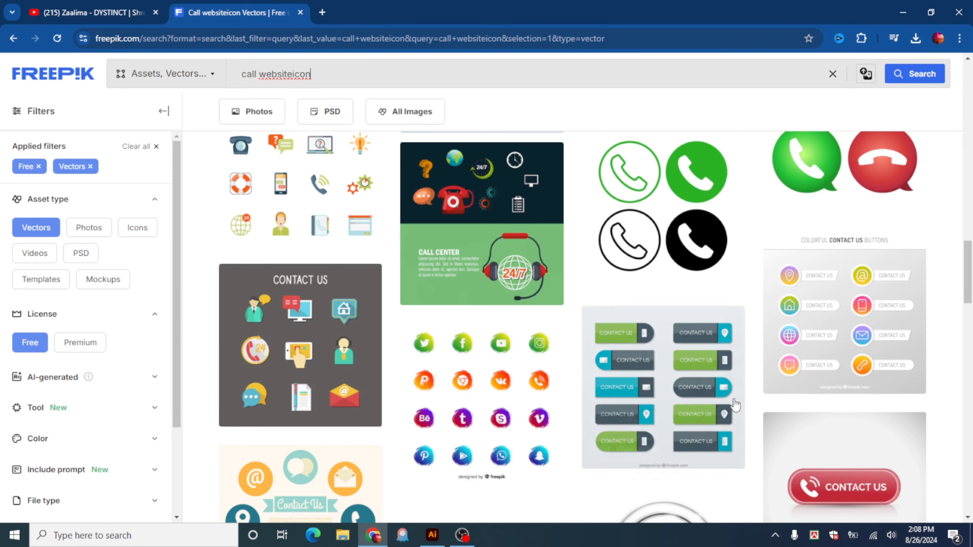
scroll(731, 410, down, 3)
scroll(732, 410, down, 5)
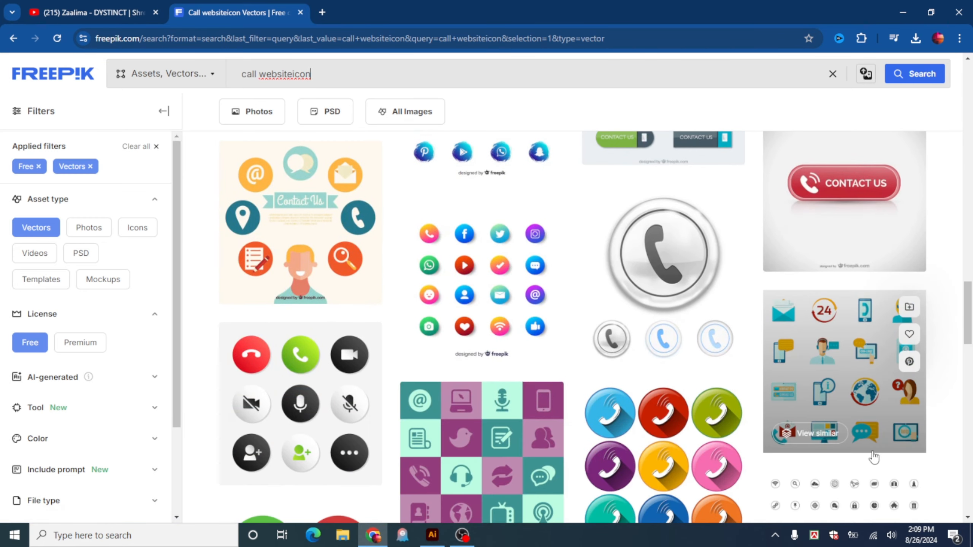
scroll(927, 451, down, 3)
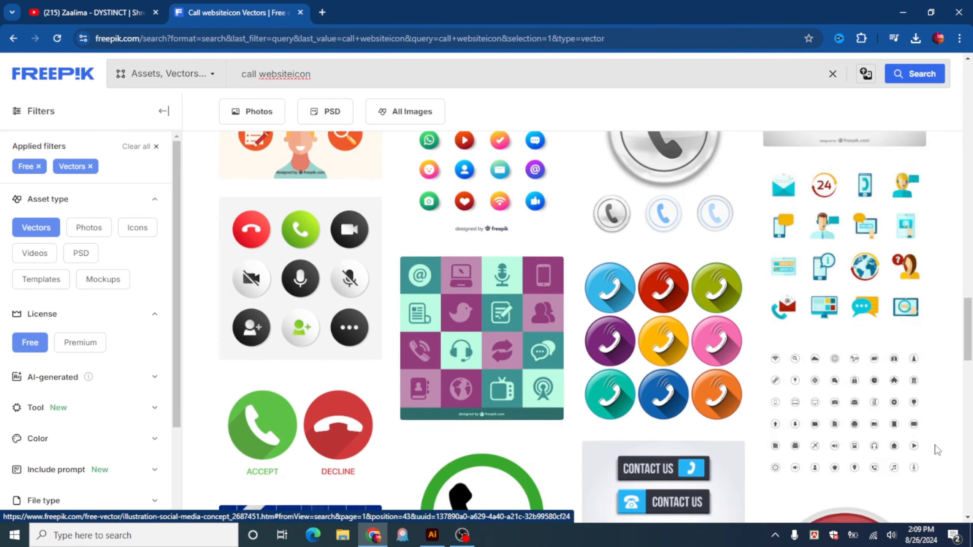
scroll(939, 449, down, 5)
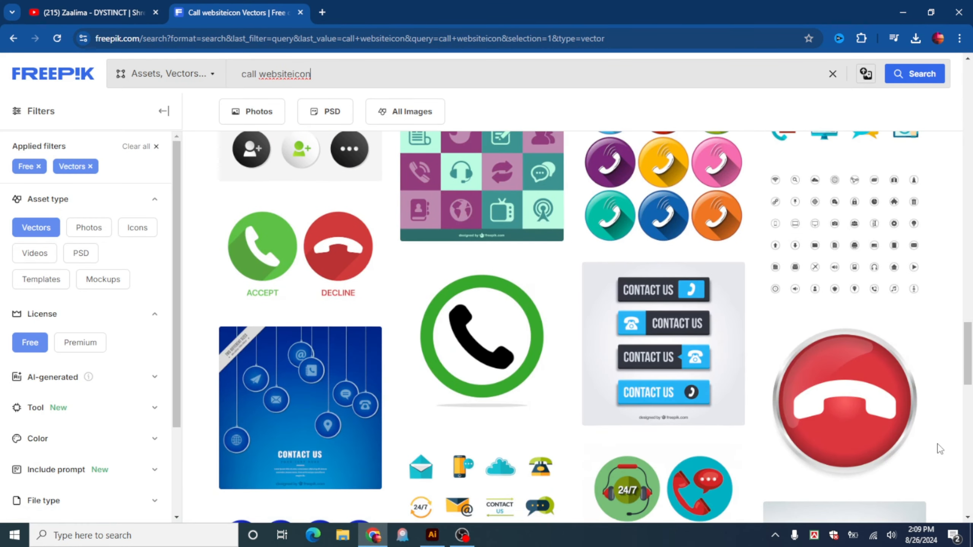
Step: Download the rawpixel.com set of circled social media icons as an EPS and check the download's progress
click(840, 222)
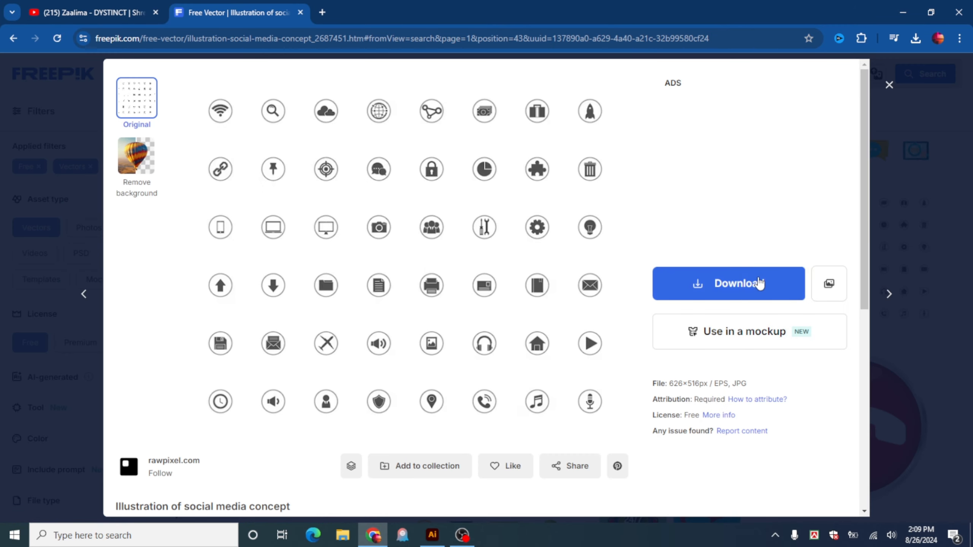
click(760, 284)
click(826, 407)
click(762, 475)
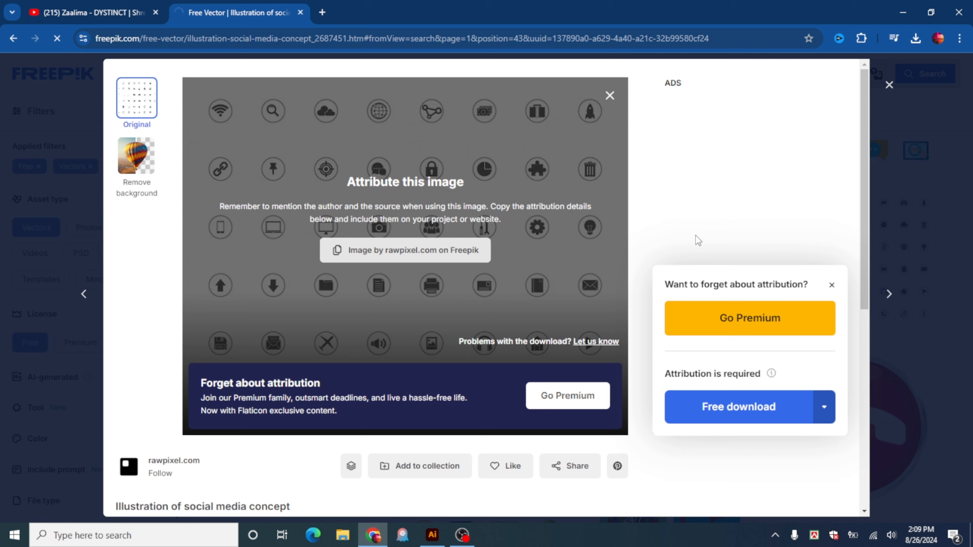
click(917, 39)
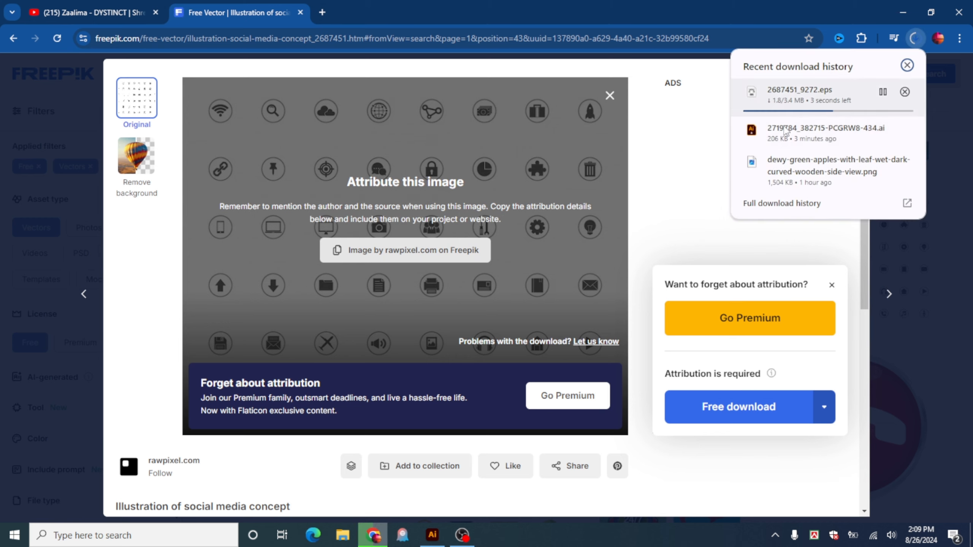
Step: Switch to Illustrator and close the document 2719784_382715-PCGRW8-434.ai without saving changes
click(433, 535)
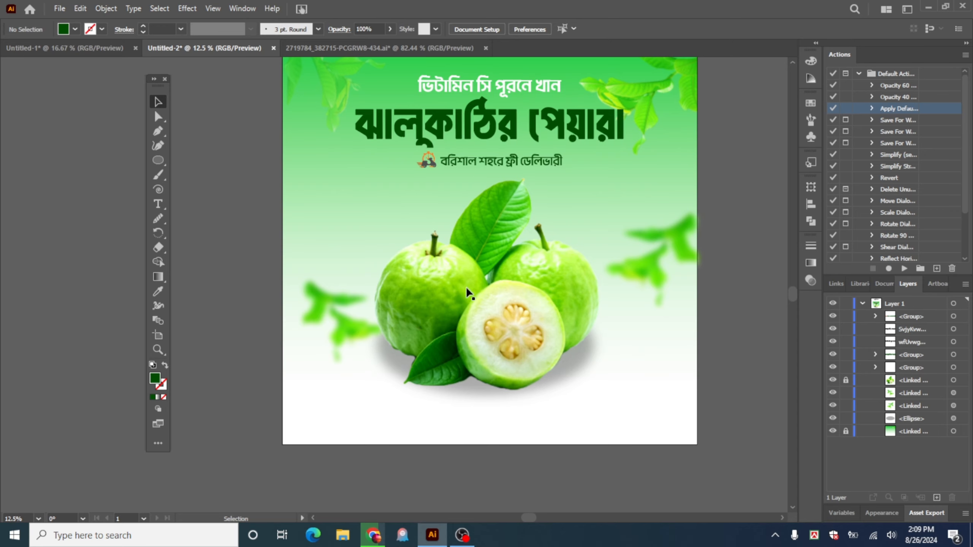
click(485, 48)
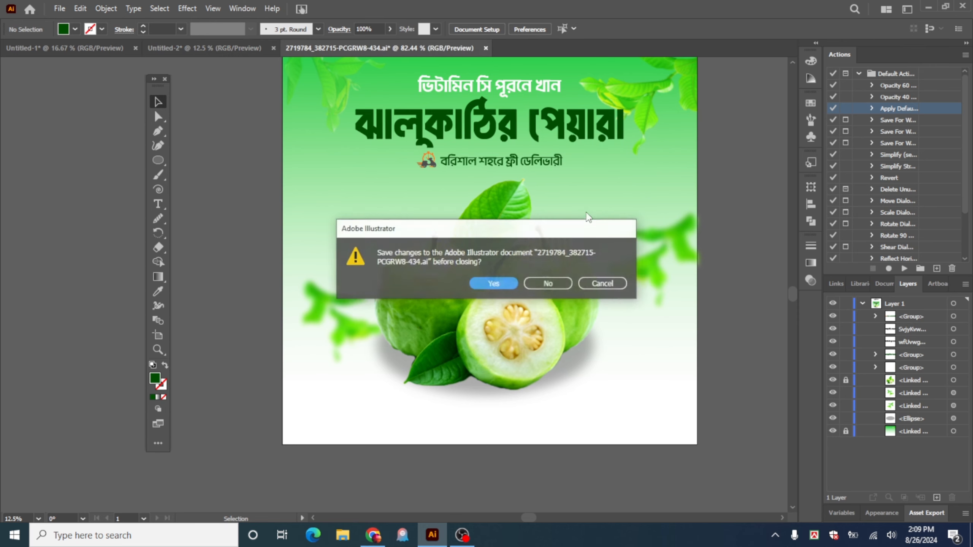
click(548, 283)
Step: Open the icon set file 2687451_9272 from the Downloads folder, dismissing the notice shown on opening
click(60, 9)
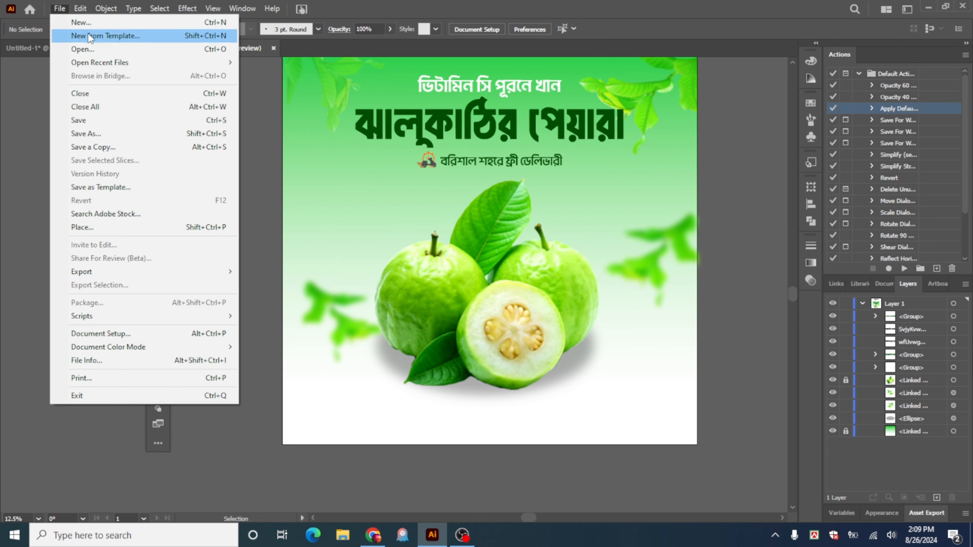
click(73, 49)
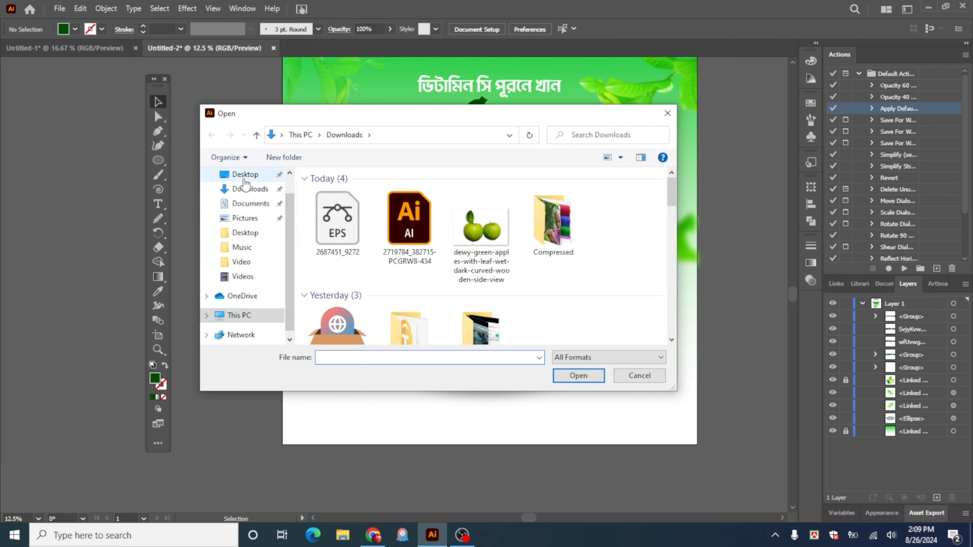
click(242, 174)
click(250, 189)
click(332, 207)
click(578, 375)
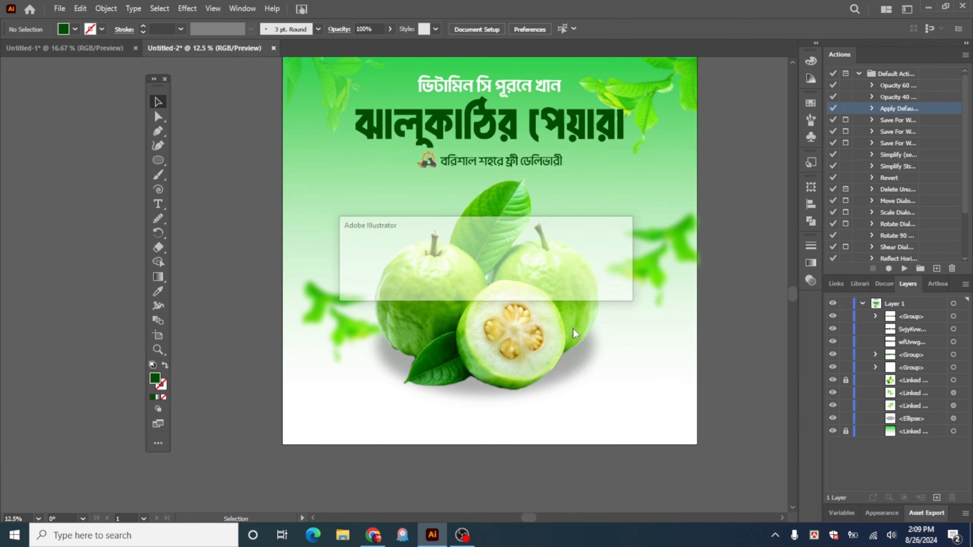
click(549, 287)
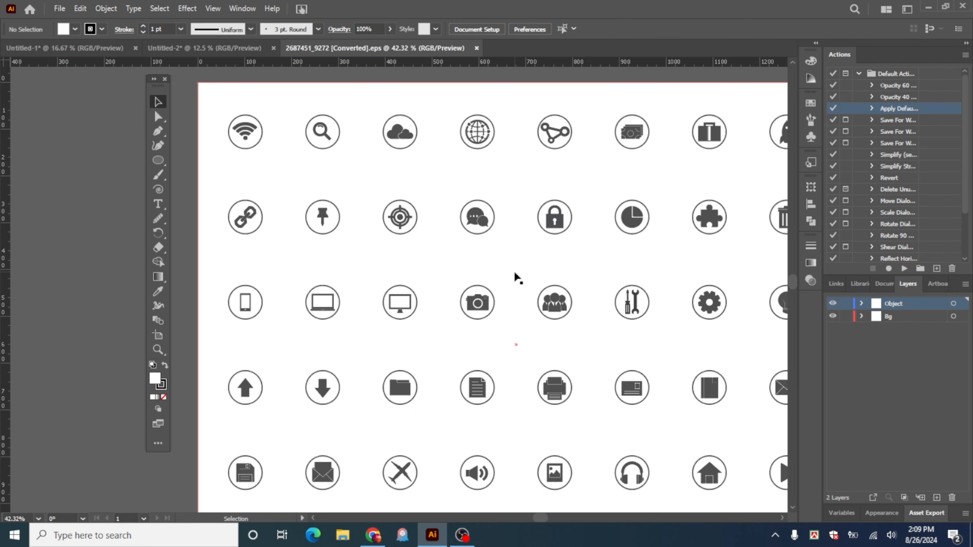
Step: Bring the circled mobile phone and globe icons from the icon set into the Untitled-2 guava design
click(510, 294)
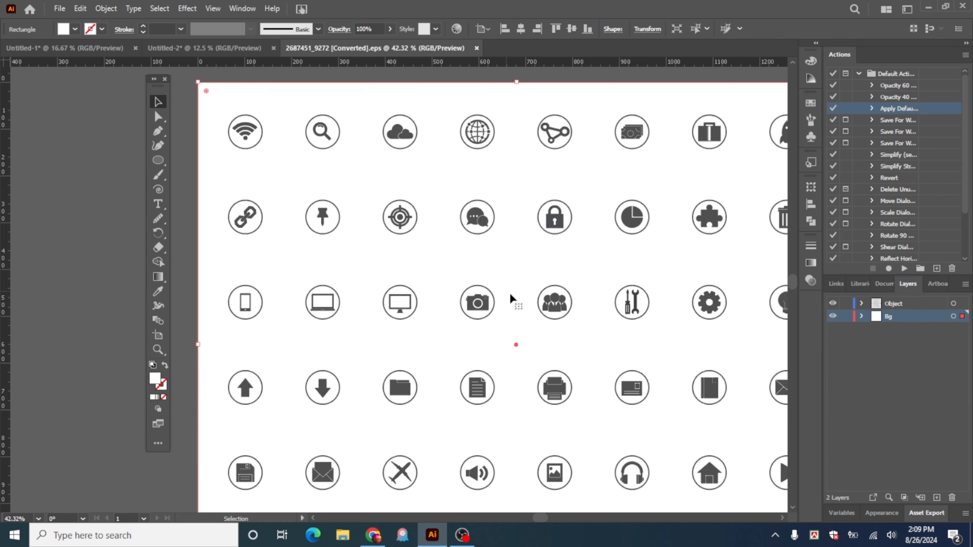
drag(523, 265, 481, 248)
drag(444, 237, 478, 255)
click(430, 117)
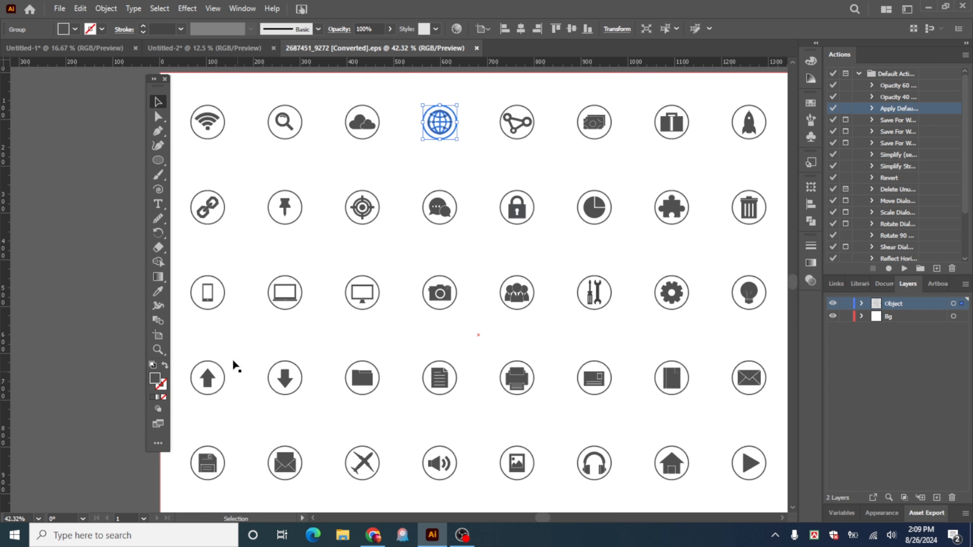
click(211, 299)
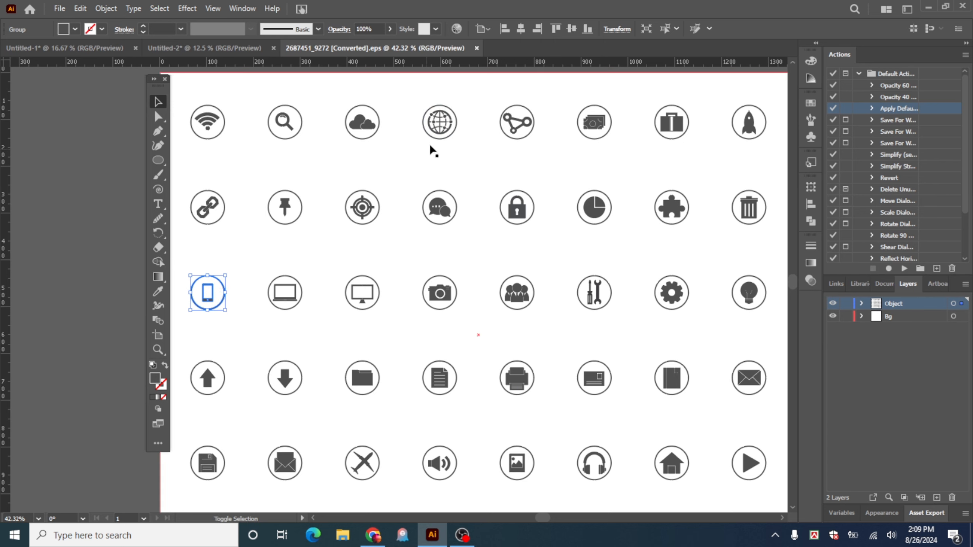
shift+click(439, 136)
drag(445, 148, 186, 53)
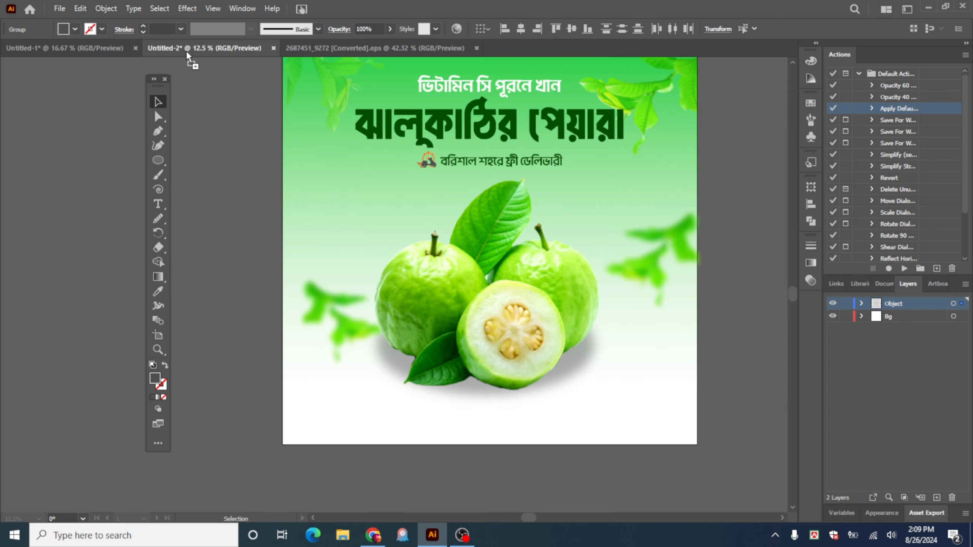
drag(348, 219, 348, 219)
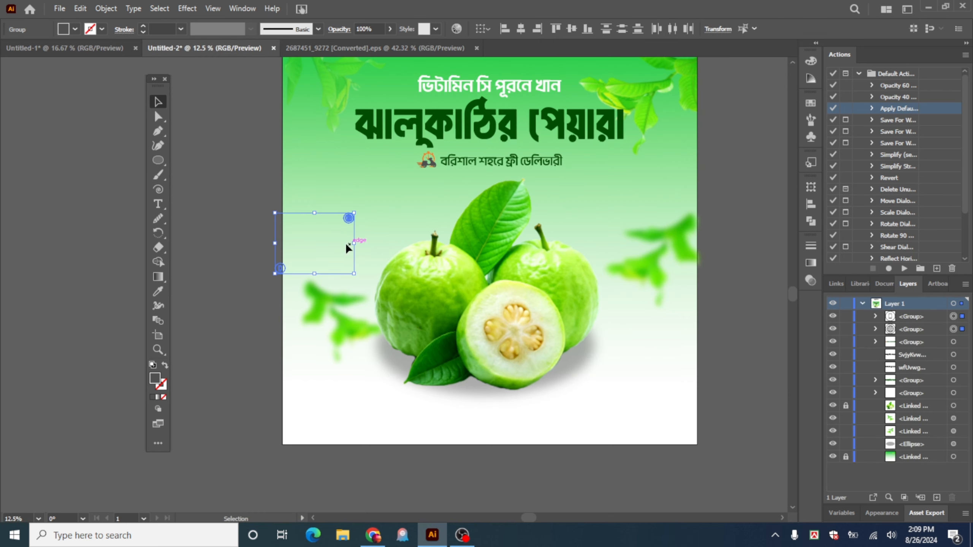
Step: Place the phone icon in the artboard's lower-left corner and the globe icon farther right along the bottom edge
drag(355, 272, 389, 322)
drag(385, 221, 633, 429)
click(404, 437)
click(353, 440)
ctrl+click(343, 438)
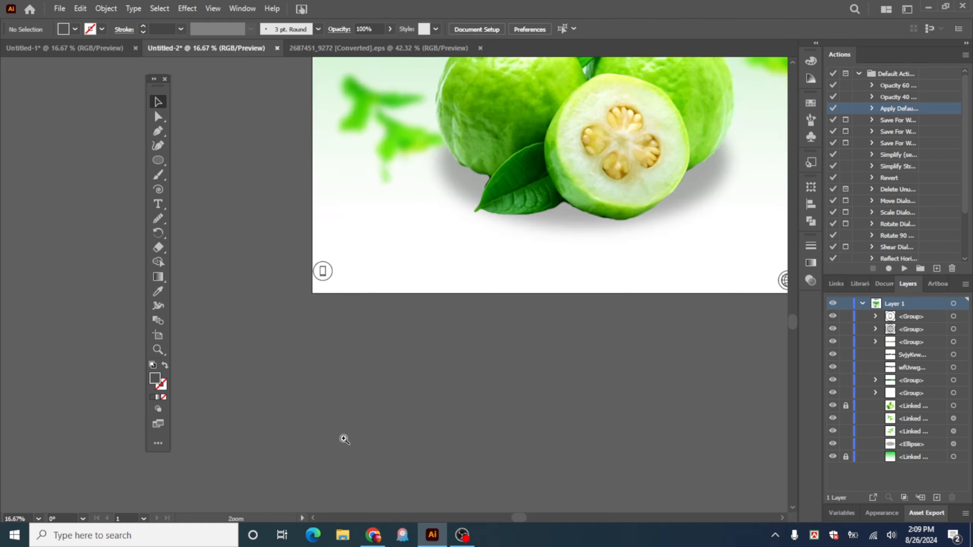
ctrl+click(344, 438)
Step: Move the phone icon inward from the artboard's left edge, keeping it near the bottom edge
ctrl+click(416, 235)
drag(456, 145, 443, 437)
ctrl+click(369, 361)
ctrl+click(395, 283)
drag(412, 285, 405, 429)
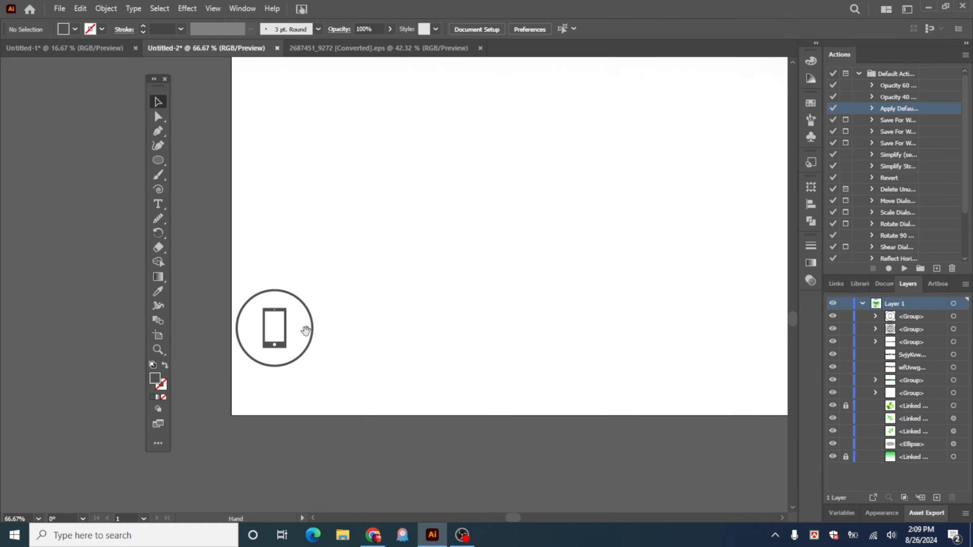
drag(288, 333, 366, 355)
scroll(448, 330, down, 3)
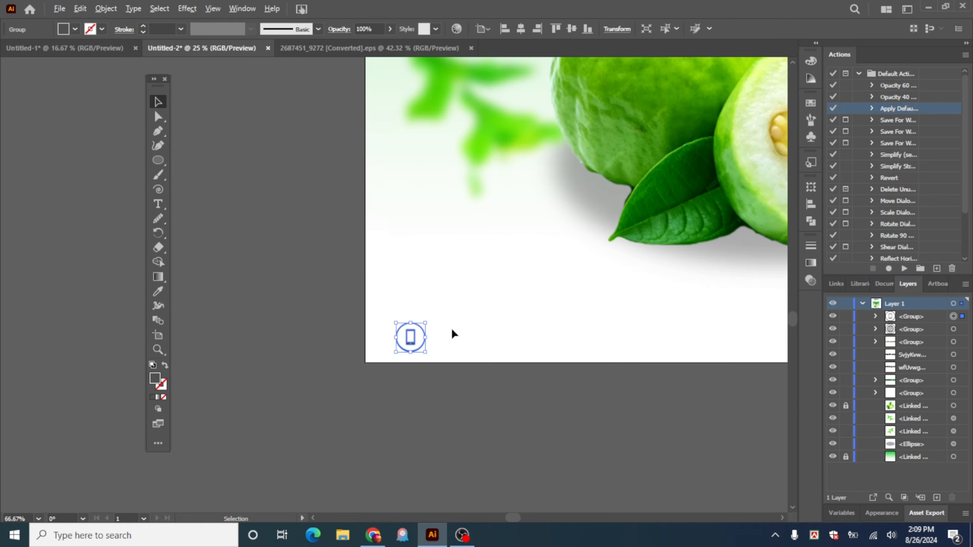
Step: Recolor the phone icon with the Eyedropper, sampling the dark green of the large Bengali headline
drag(536, 205, 379, 377)
scroll(403, 423, up, 6)
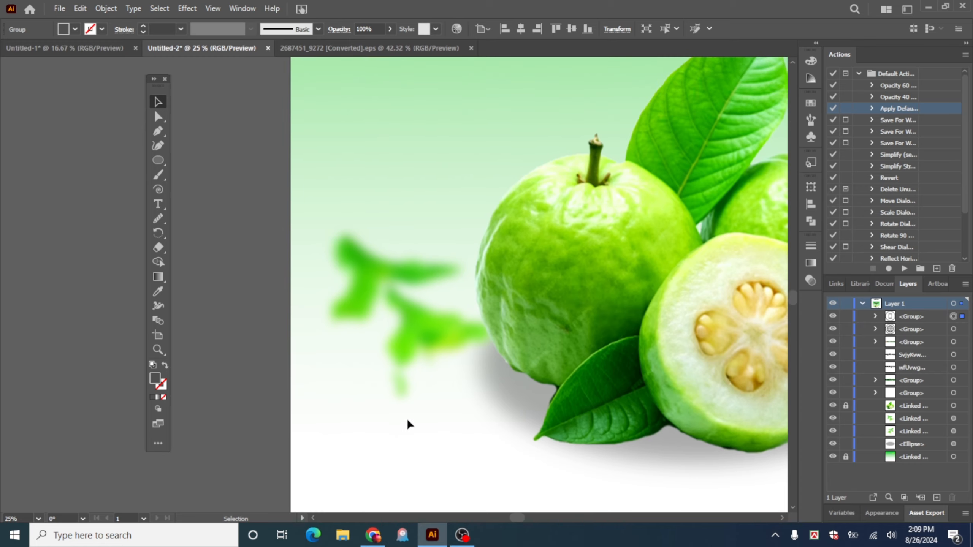
key(i)
scroll(599, 345, down, 2)
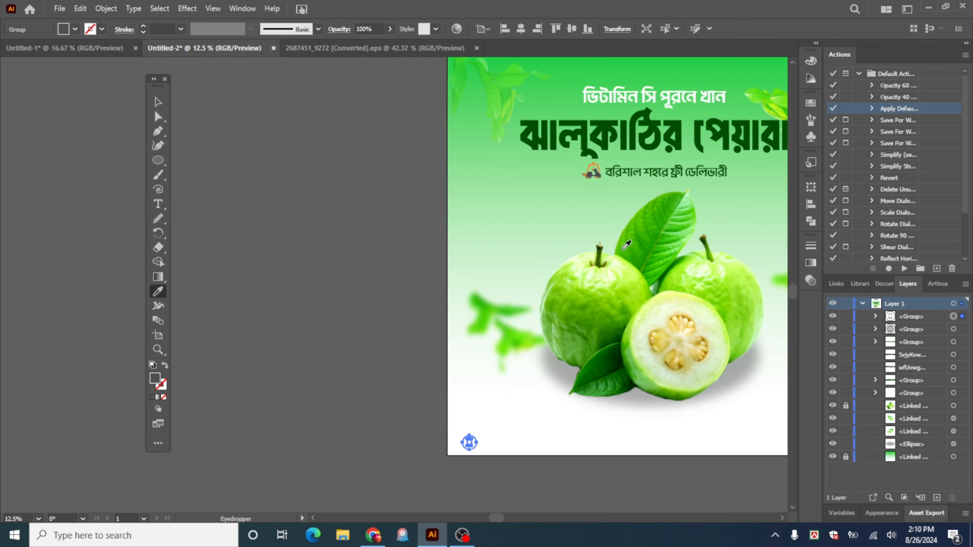
click(637, 140)
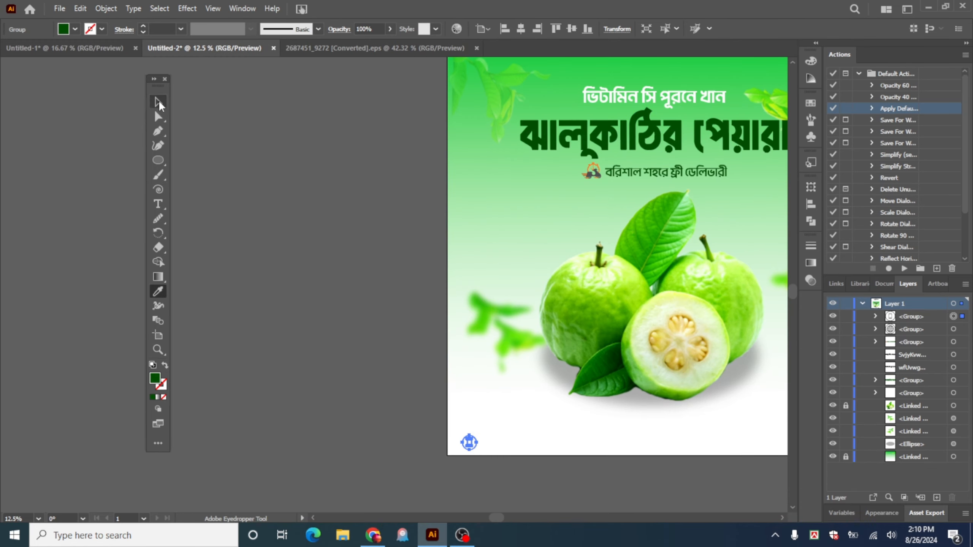
click(159, 103)
click(551, 499)
Step: Shift the green phone icon slightly closer to the artboard's left edge and a little higher
drag(458, 438, 629, 504)
drag(545, 464, 384, 293)
drag(312, 288, 549, 347)
drag(474, 310, 580, 360)
drag(521, 330, 451, 306)
click(600, 325)
drag(605, 331, 538, 311)
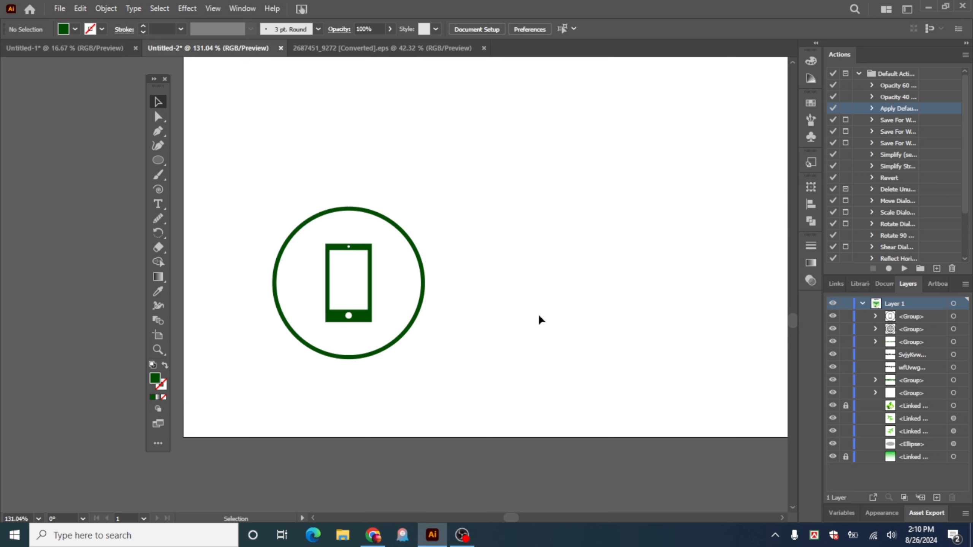
drag(538, 314, 492, 311)
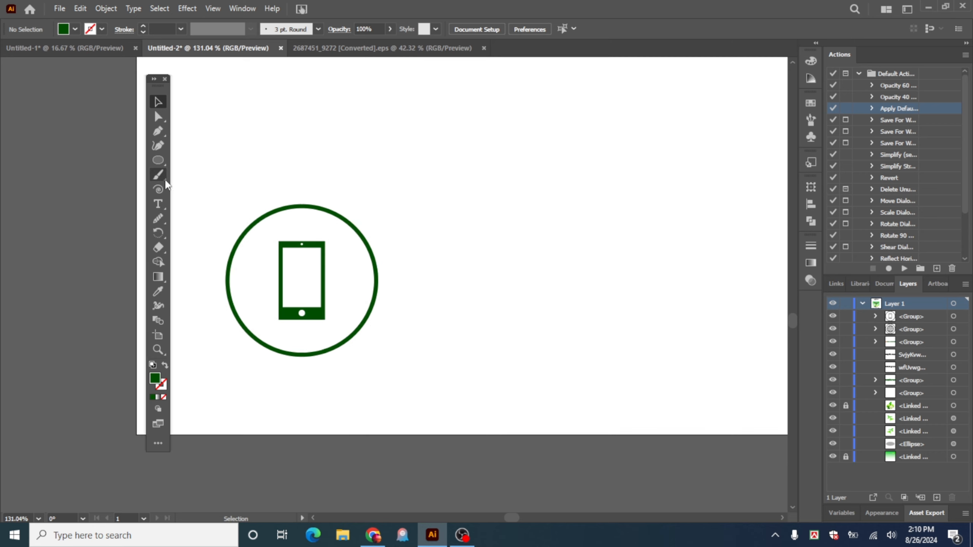
Step: Add an all-zero placeholder phone number, five and six digits joined by a hyphen, to the right of the phone icon
click(159, 204)
click(409, 303)
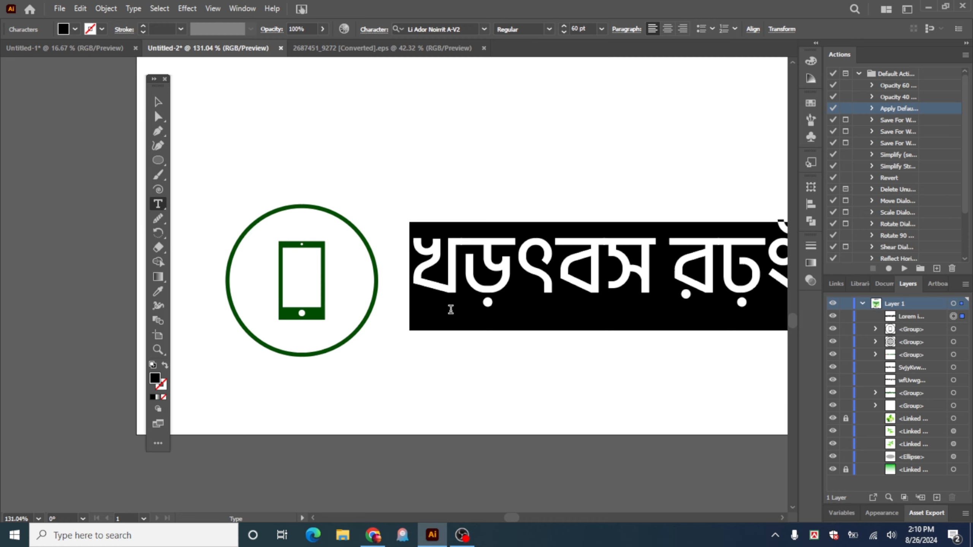
text(00000)
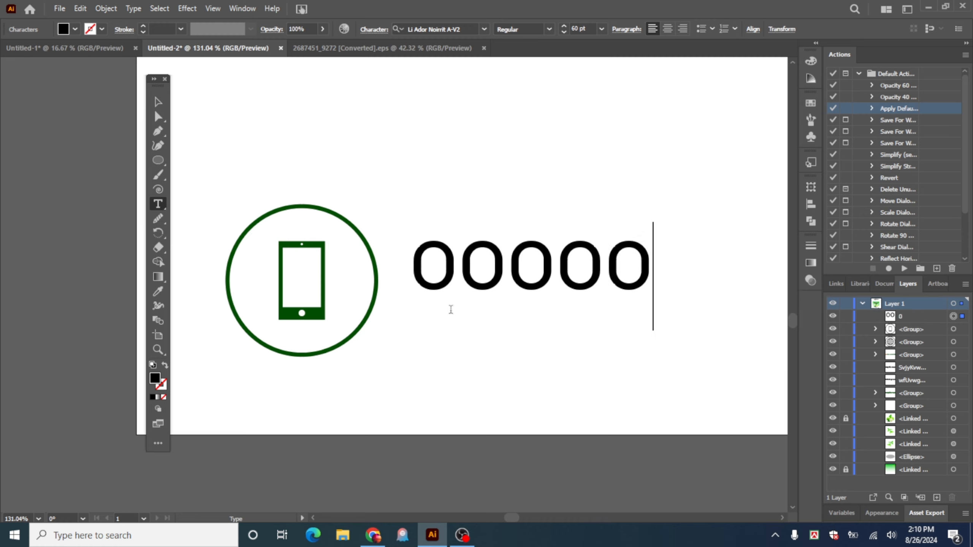
text(-00)
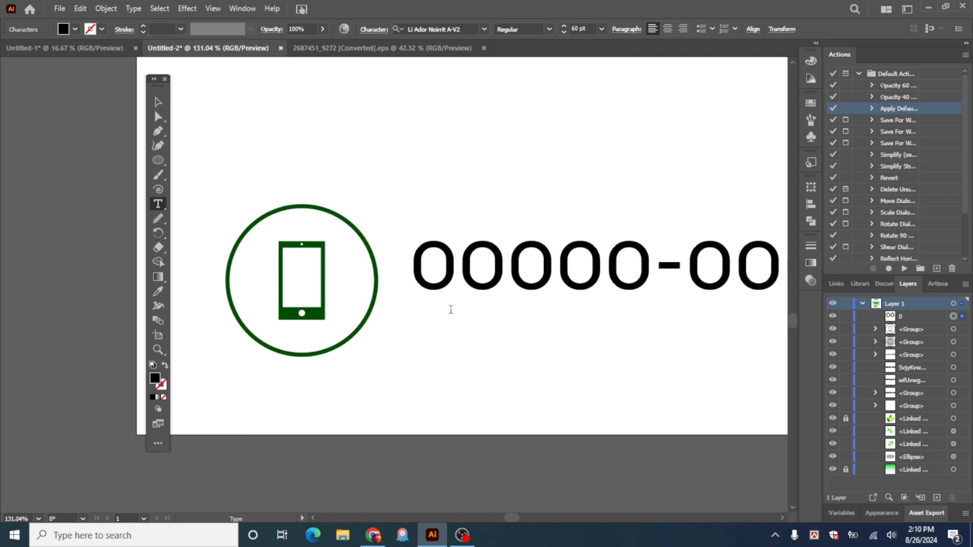
click(157, 102)
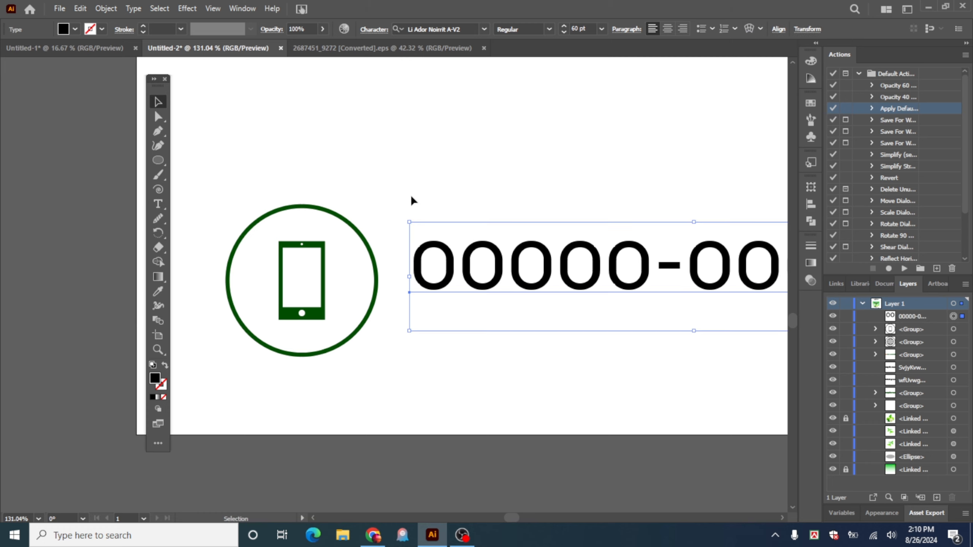
click(412, 194)
Step: Lower the placeholder number to the phone icon's vertical center and enlarge it slightly
scroll(498, 283, down, 2)
drag(586, 226, 439, 268)
drag(435, 321, 438, 330)
drag(600, 307, 629, 298)
click(638, 344)
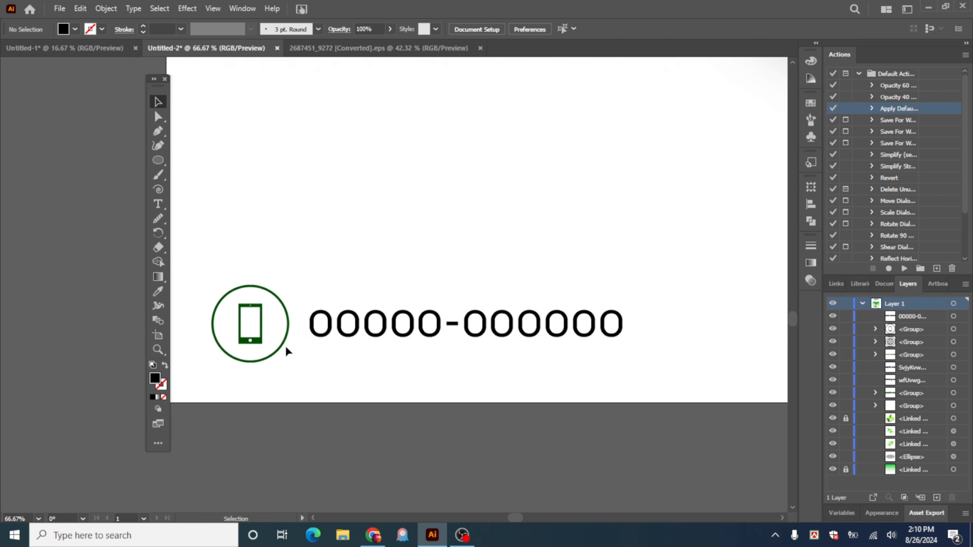
Step: Shrink the green phone icon to roughly two-thirds of its size, keeping it beside the placeholder number
click(285, 345)
drag(289, 361, 284, 338)
click(347, 381)
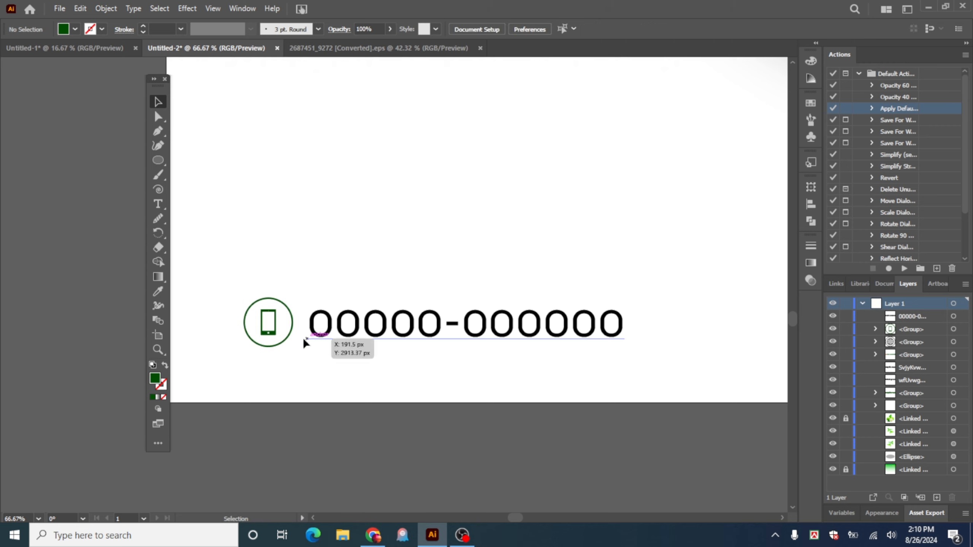
Step: Expand the placeholder phone number into vector outlines and open the Pathfinder options for it
click(347, 333)
click(109, 9)
click(153, 157)
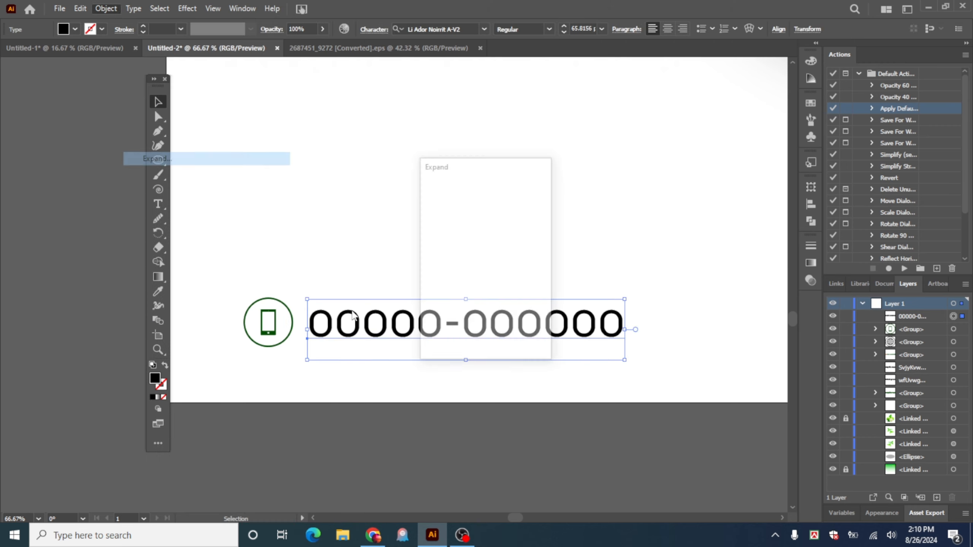
click(452, 341)
click(811, 222)
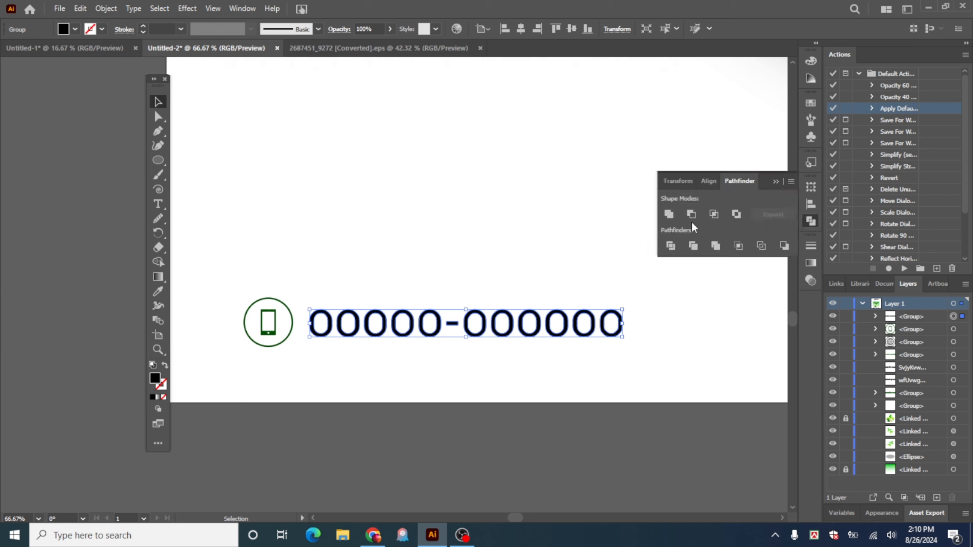
click(535, 326)
click(540, 329)
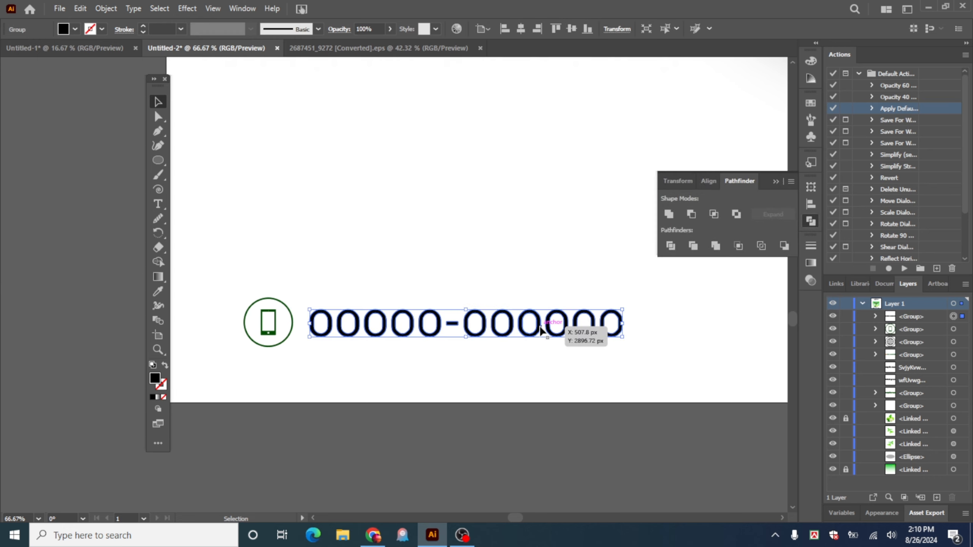
Step: Recolor the expanded phone number with the Eyedropper, sampling the dark green of the phone icon
key(i)
click(276, 331)
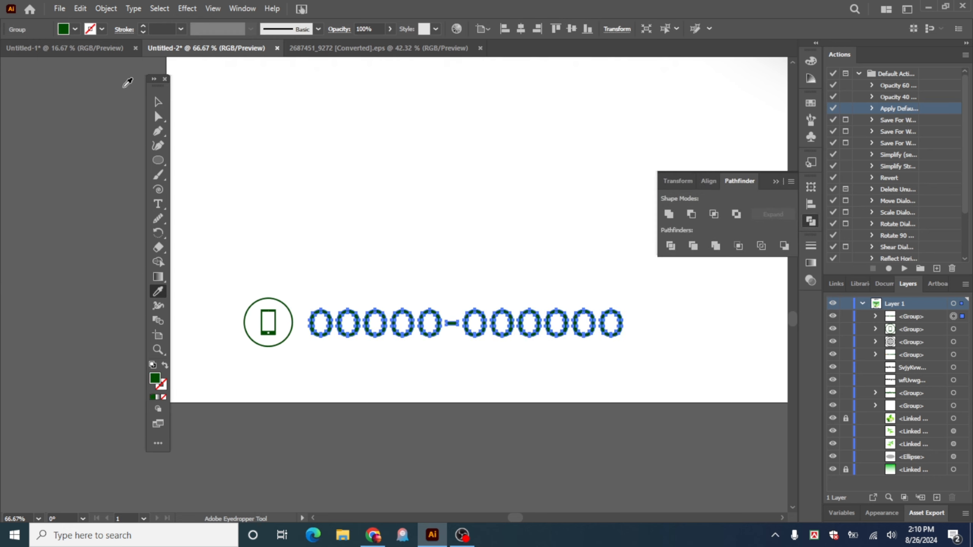
click(156, 103)
click(379, 332)
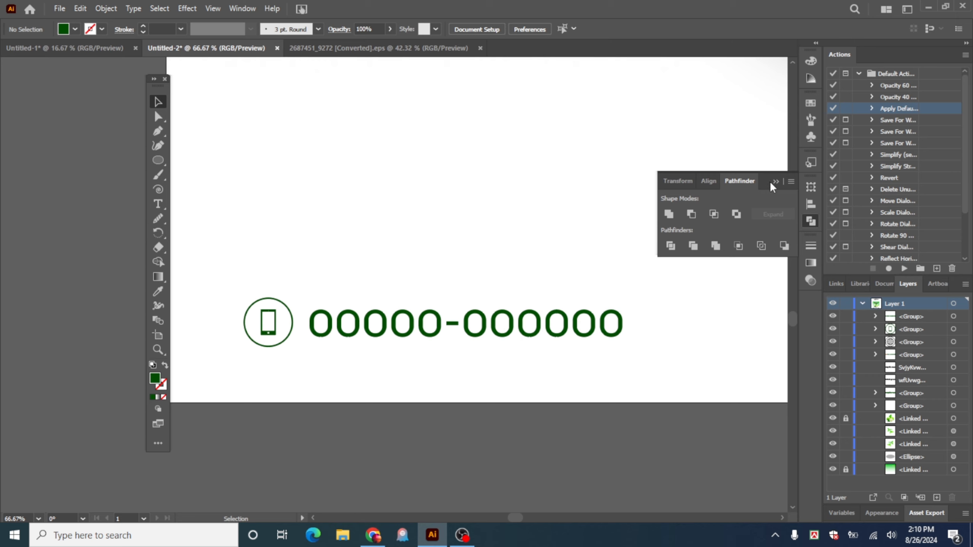
click(776, 181)
Step: Group the phone icon together with the green placeholder number
click(368, 325)
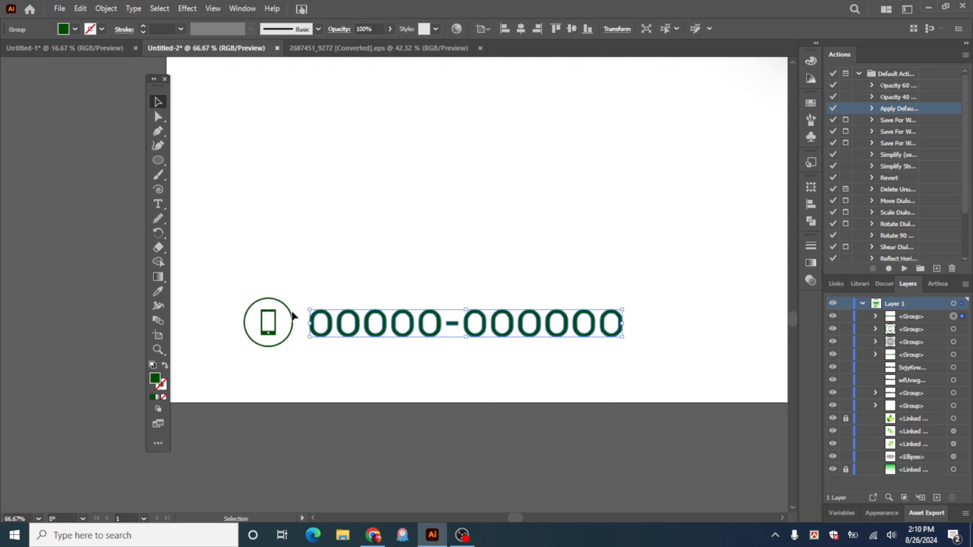
drag(237, 278, 389, 356)
key(ctrl+g)
click(424, 363)
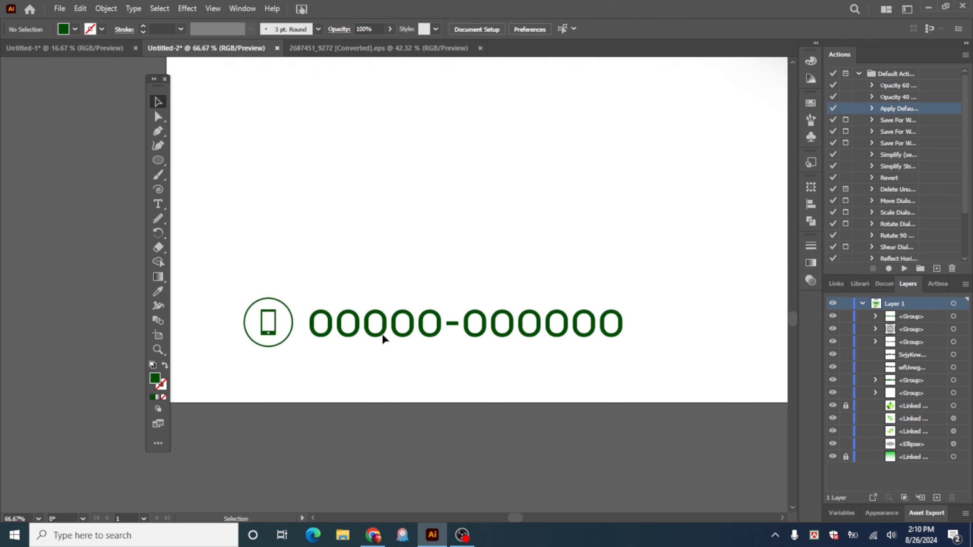
Step: Nudge the phone contact group slightly upward and enlarge it by about a tenth
scroll(412, 337, down, 6)
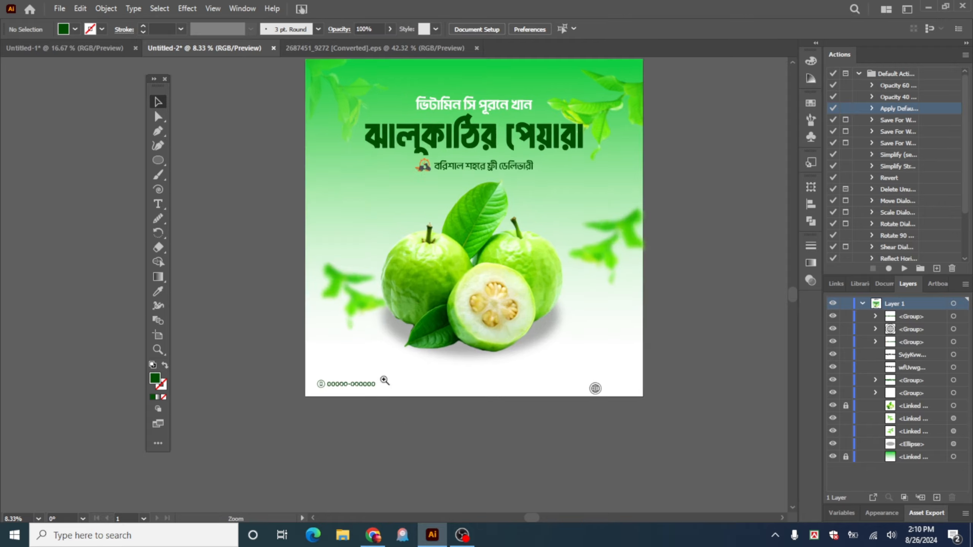
mouse_move(384, 381)
mouse_down()
mouse_move(386, 308)
mouse_move(389, 365)
mouse_up()
click(301, 348)
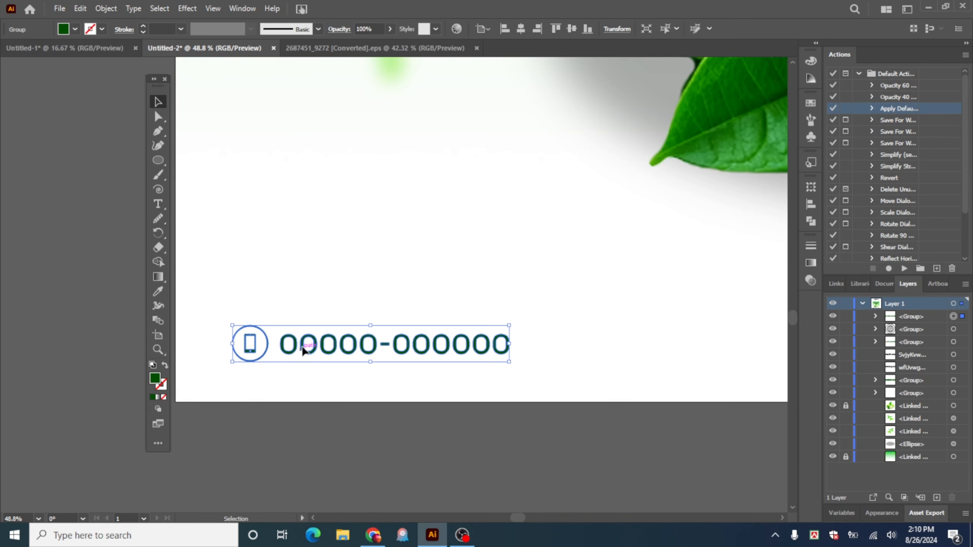
drag(302, 349, 300, 340)
drag(506, 316, 538, 305)
click(581, 347)
Step: Move the gray globe icon across the bottom of the artboard to just below the phone icon
scroll(582, 348, down, 2)
drag(734, 339, 500, 325)
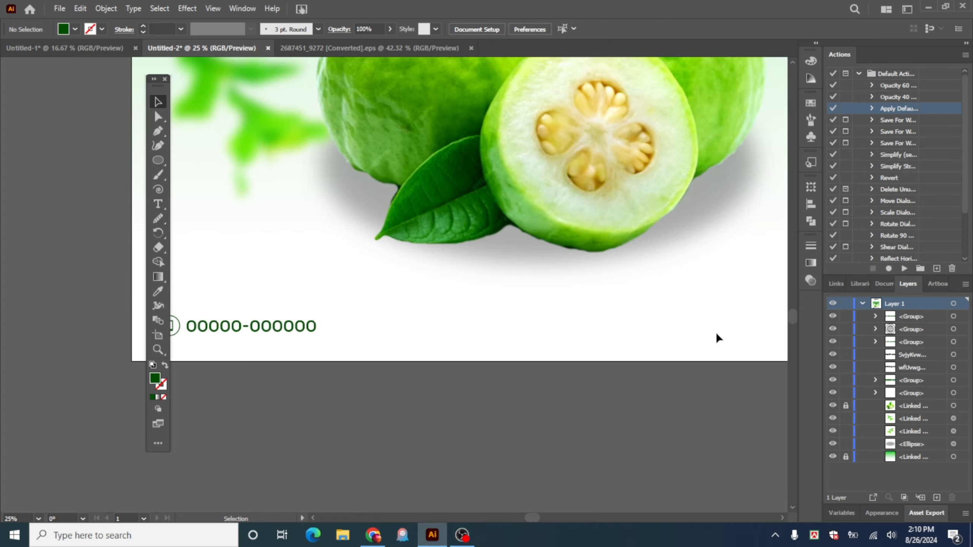
scroll(732, 336, down, 2)
drag(732, 336, 651, 336)
click(708, 341)
drag(715, 340, 343, 371)
key(ctrl+z)
click(647, 364)
drag(708, 339, 368, 342)
drag(365, 331, 669, 483)
drag(387, 372, 517, 381)
drag(517, 381, 477, 272)
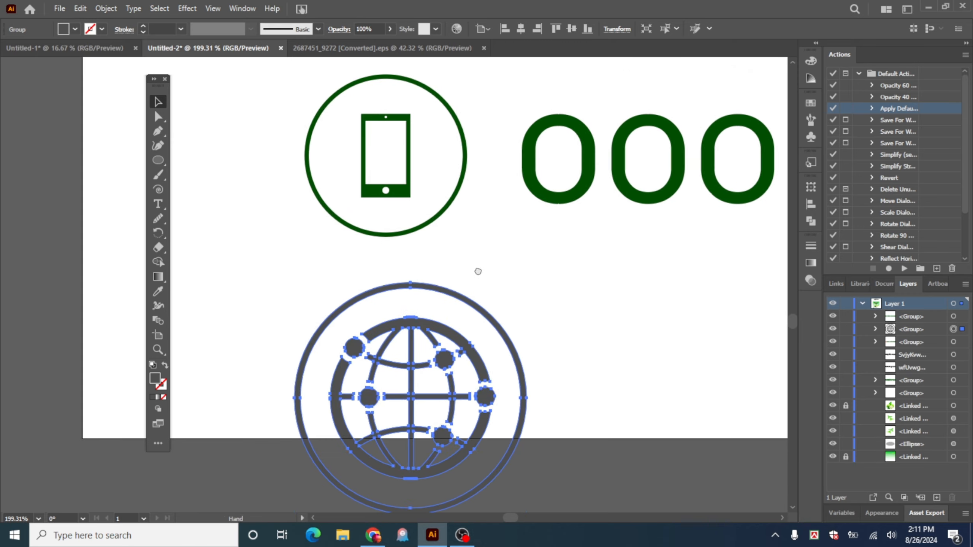
Step: Recolor the globe icon with the Eyedropper, sampling the dark green of the phone icon
key(i)
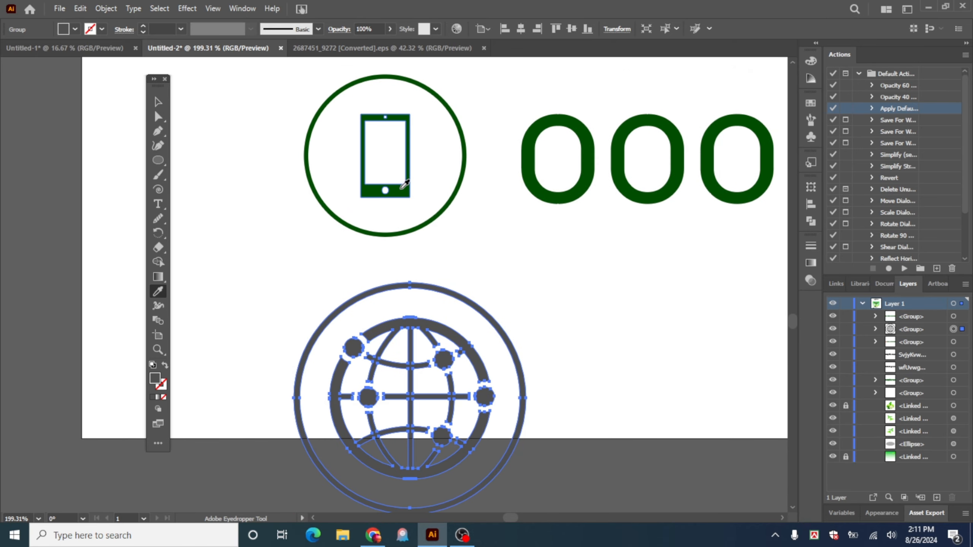
click(401, 187)
click(162, 101)
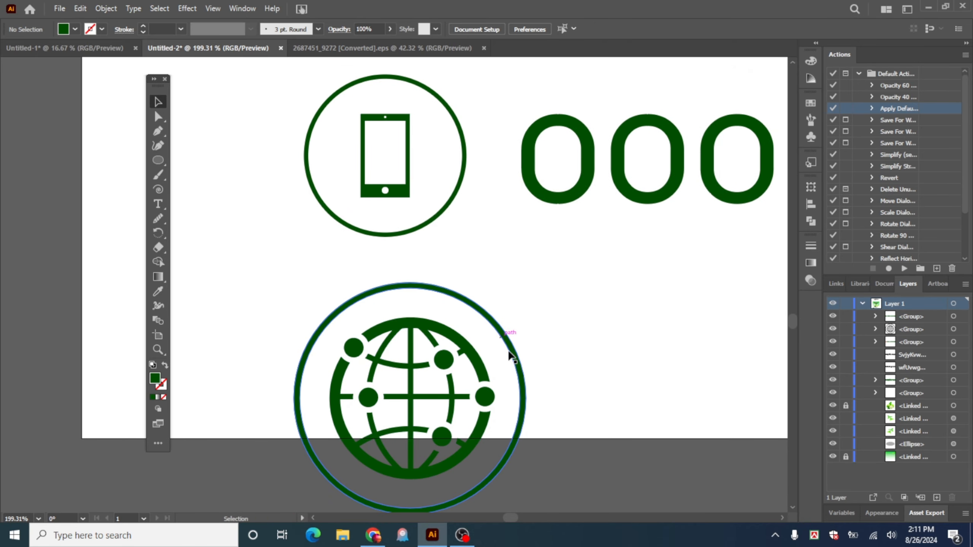
Step: Shrink the globe icon to the phone icon's diameter and place it exactly over the phone icon
drag(528, 285, 451, 356)
drag(422, 392, 431, 131)
drag(466, 75, 468, 74)
click(476, 261)
scroll(497, 302, down, 3)
drag(544, 189, 173, 299)
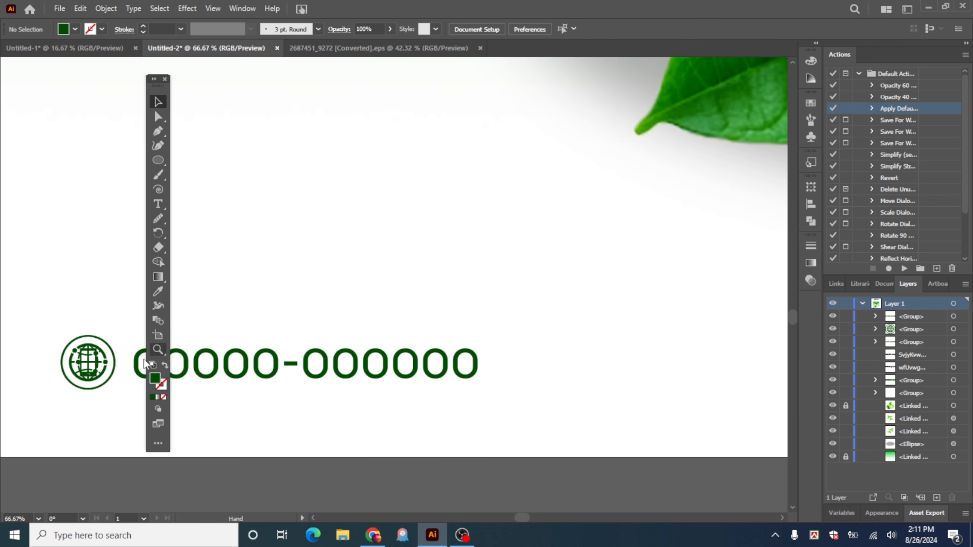
scroll(116, 365, down, 3)
drag(108, 364, 544, 348)
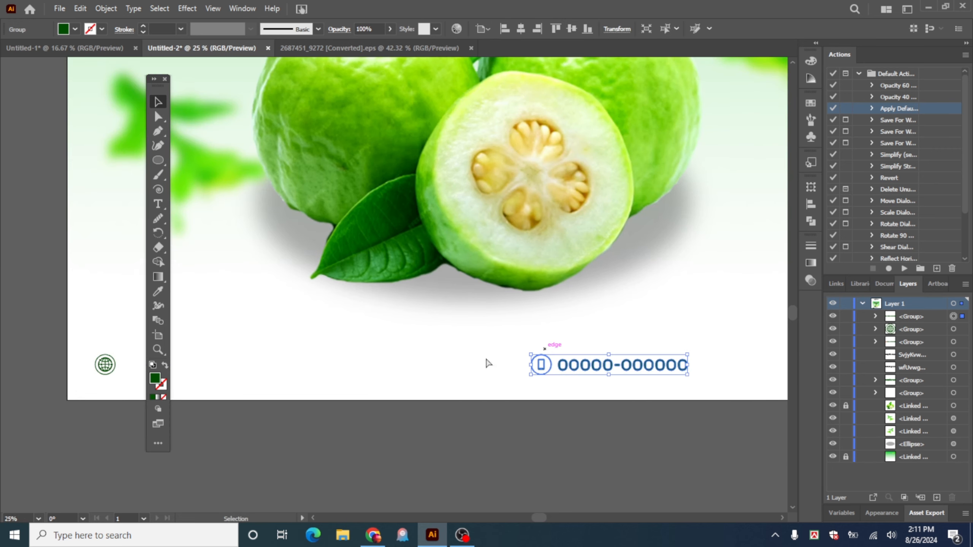
key(ctrl+z)
click(123, 377)
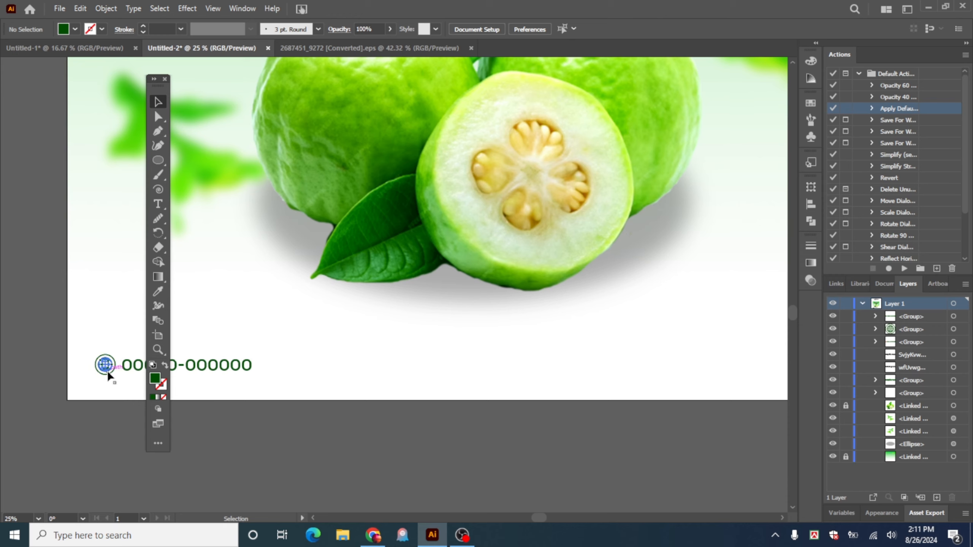
drag(107, 370, 481, 364)
key(ctrl+z)
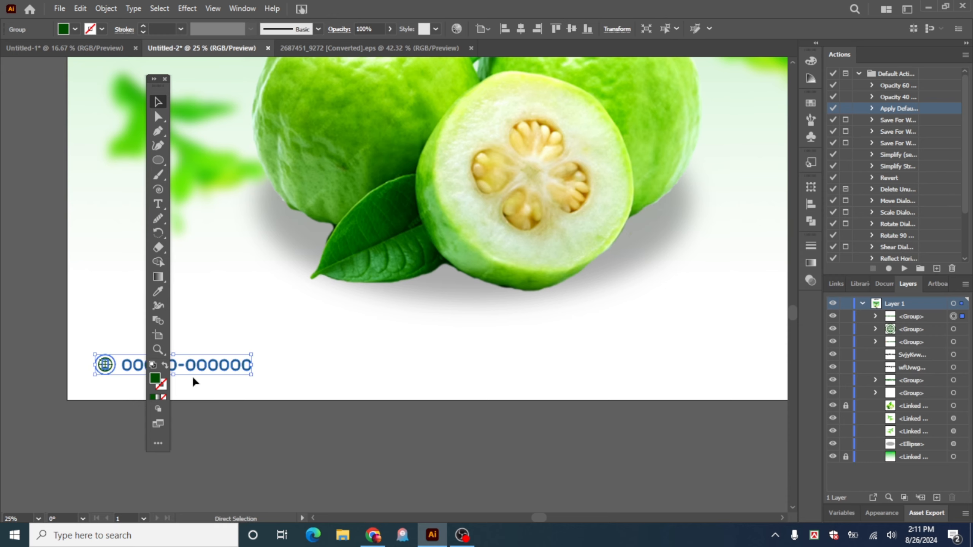
Step: Move the phone contact group straight across to the artboard's lower-right area, leaving the globe icon at the left
drag(126, 366, 585, 367)
click(237, 371)
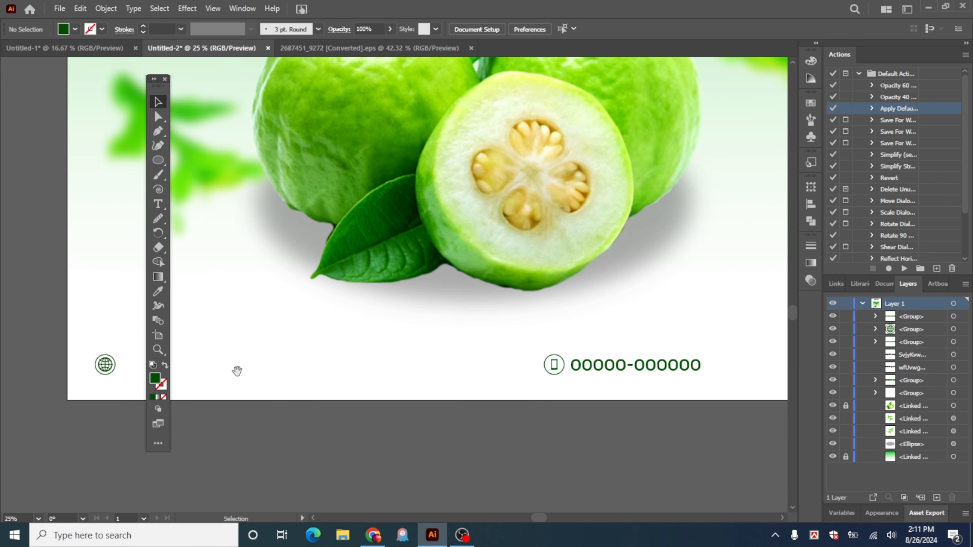
drag(237, 370, 632, 364)
drag(517, 355, 484, 321)
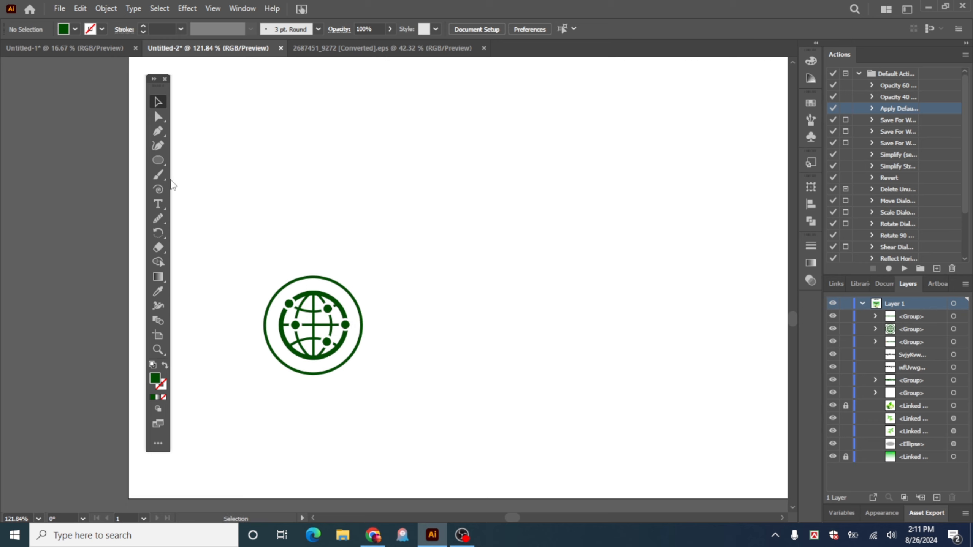
key(t)
click(400, 347)
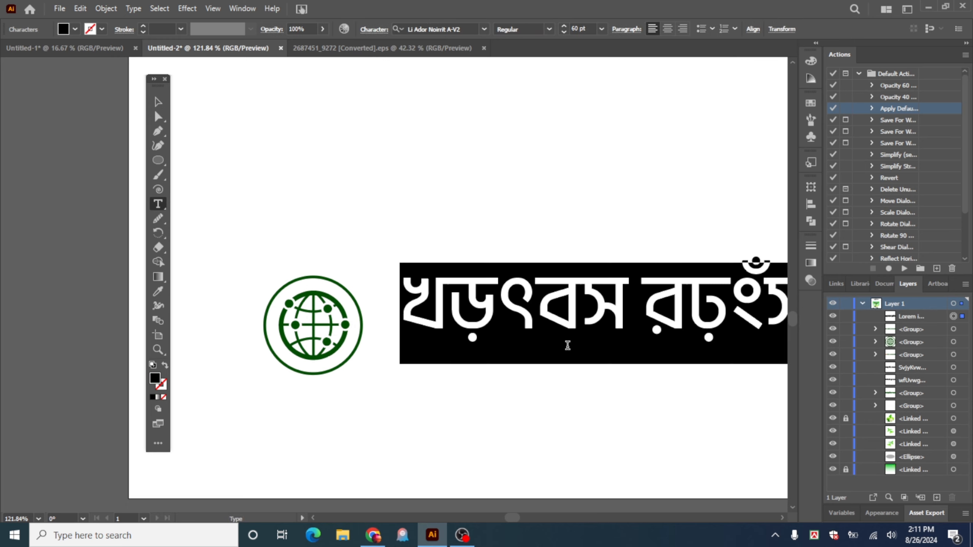
text(www)
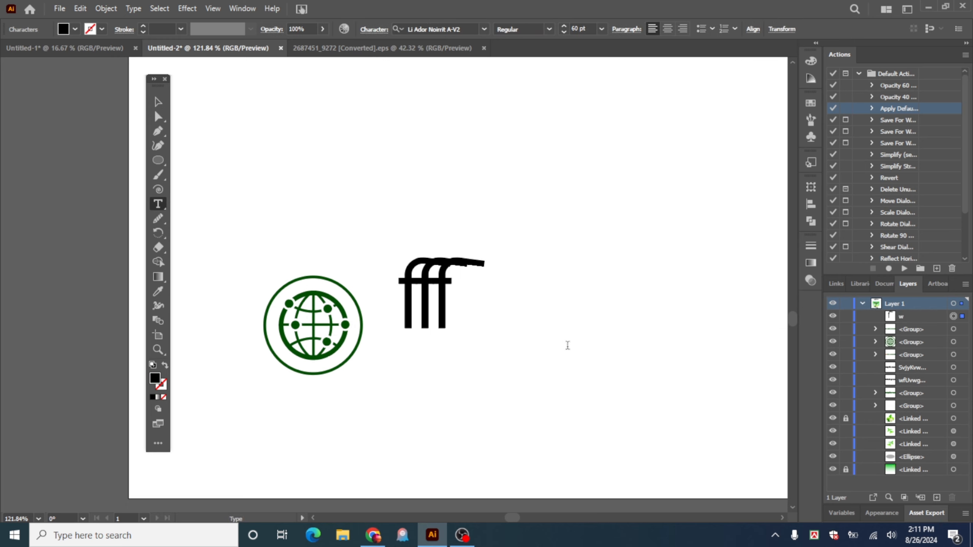
text(.sodesh)
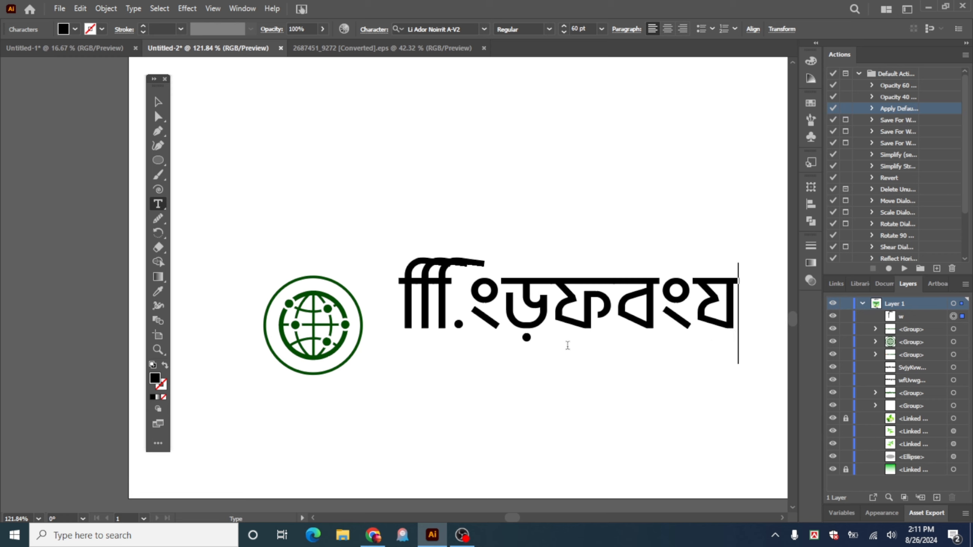
text(b)
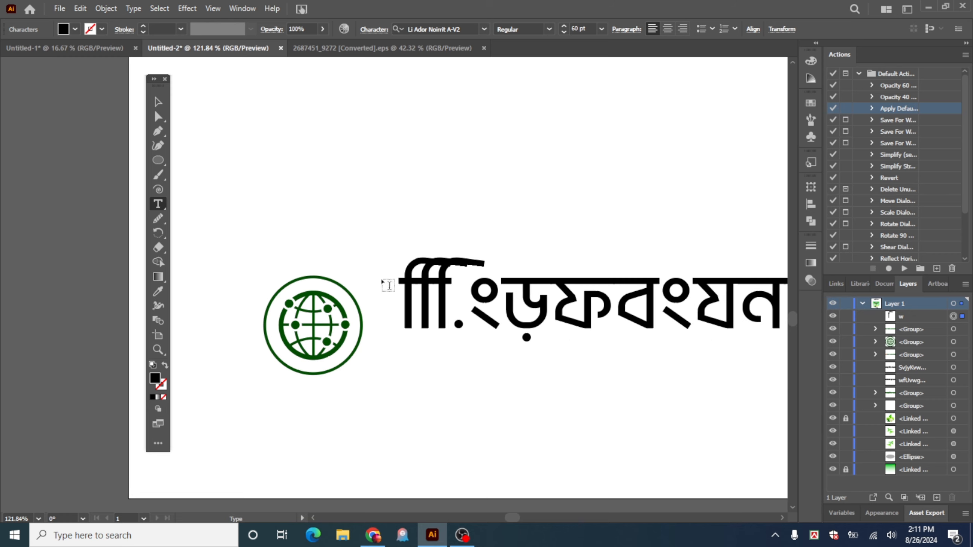
Step: Change the website text's font to Myriad Variable Concept
key(ctrl+a)
click(484, 29)
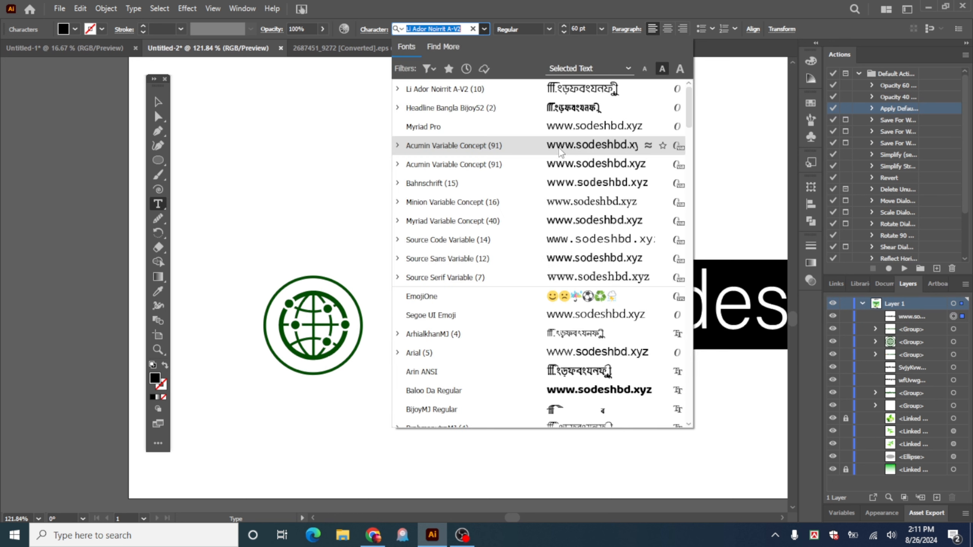
click(596, 145)
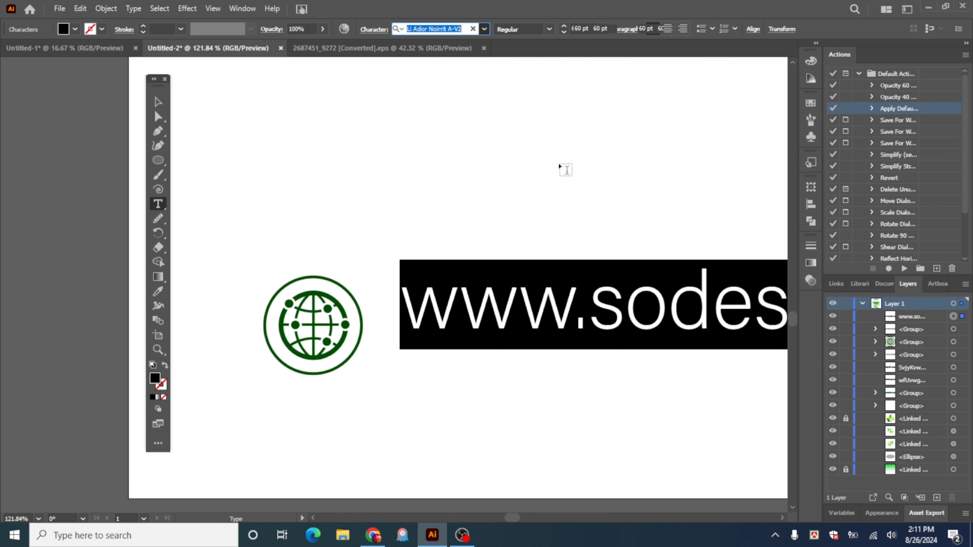
click(484, 29)
click(602, 225)
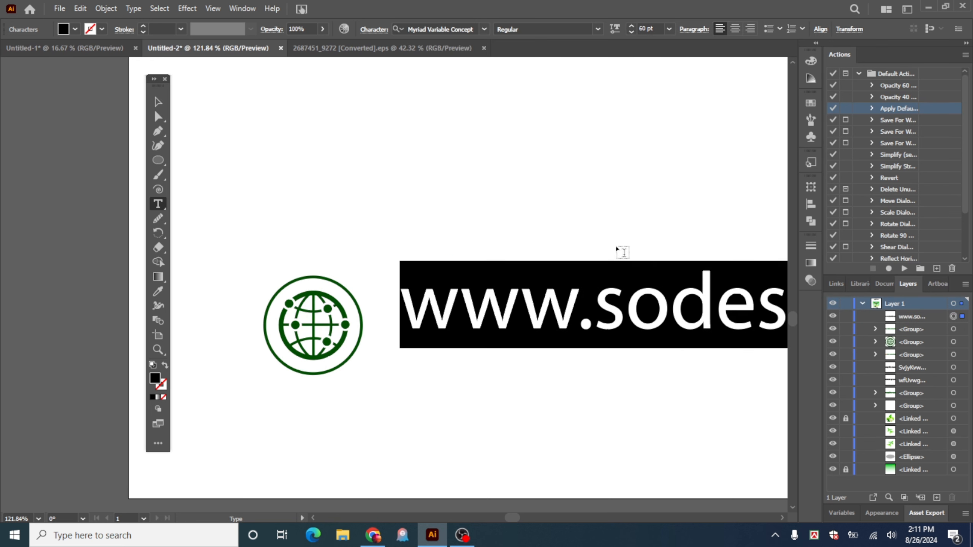
click(161, 102)
click(558, 263)
Step: Enlarge the website text to about 67.55 pt and center it vertically beside the globe icon
scroll(560, 265, down, 3)
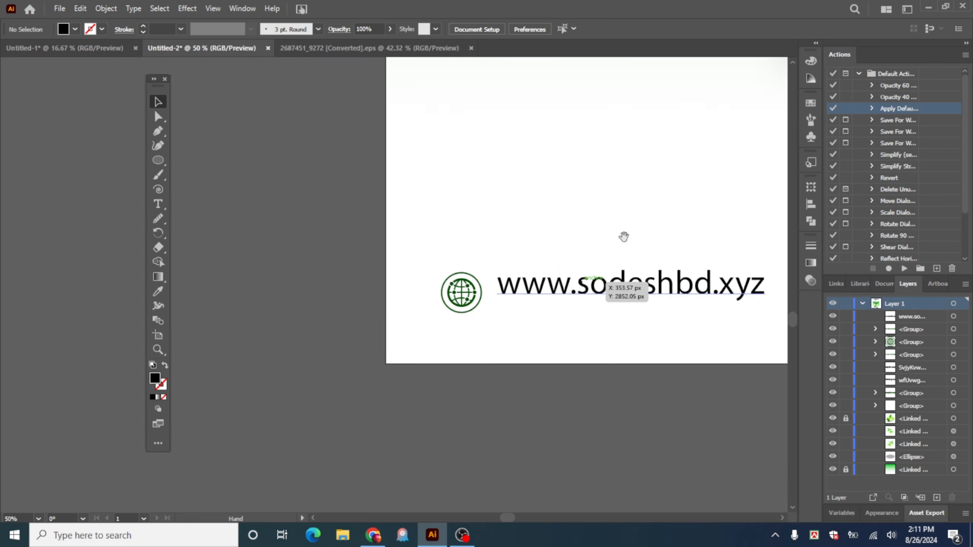
drag(623, 236, 495, 300)
drag(452, 347, 479, 362)
drag(639, 375, 672, 392)
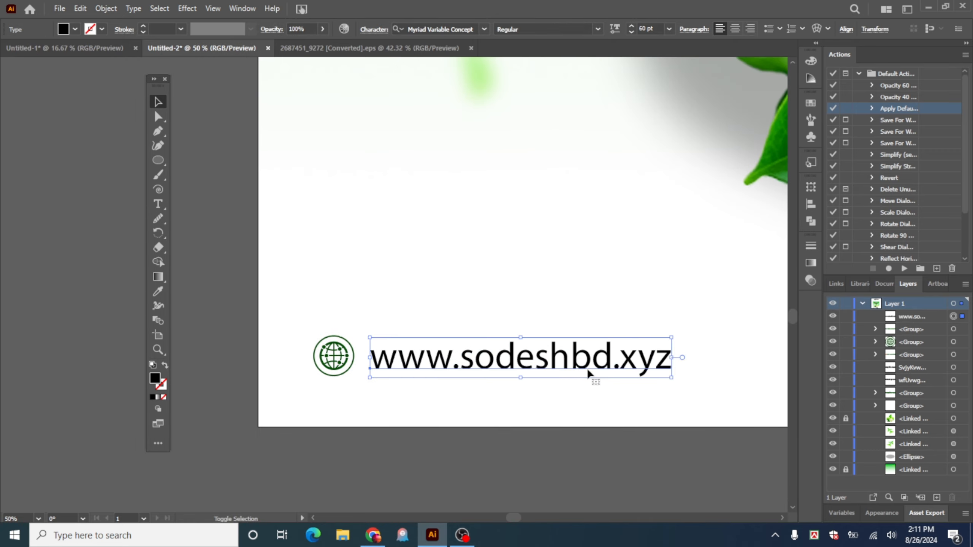
drag(571, 370, 568, 367)
scroll(398, 331, up, 5)
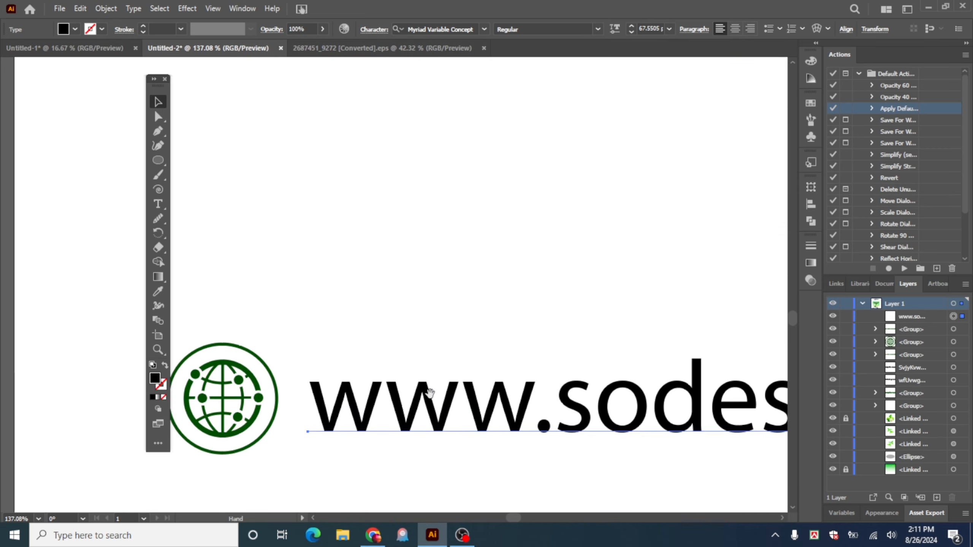
drag(427, 389, 529, 350)
drag(486, 376, 482, 370)
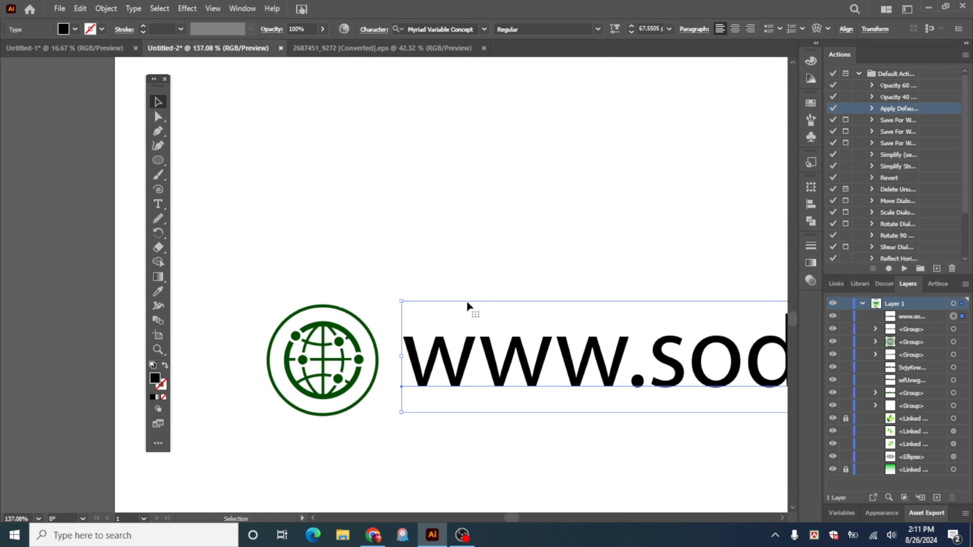
click(106, 8)
click(182, 157)
click(462, 335)
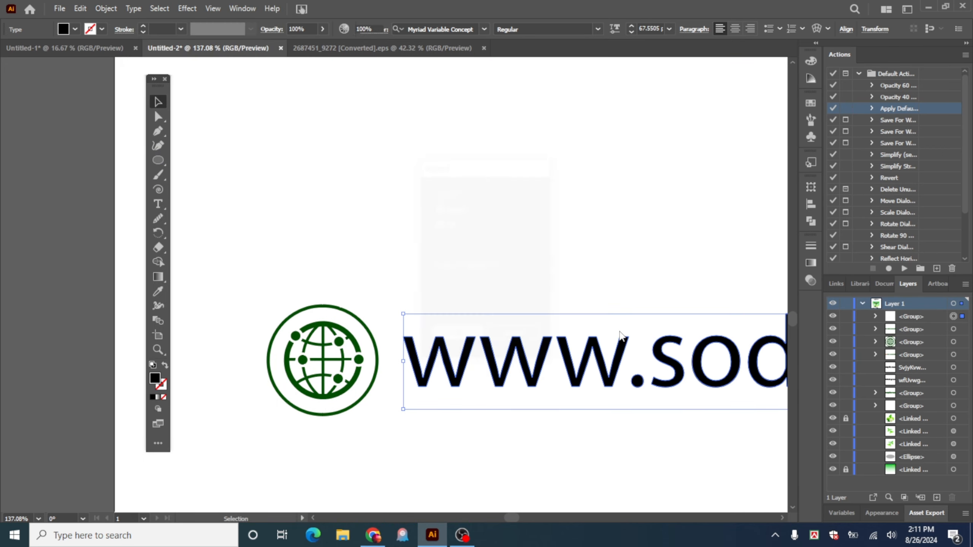
click(810, 226)
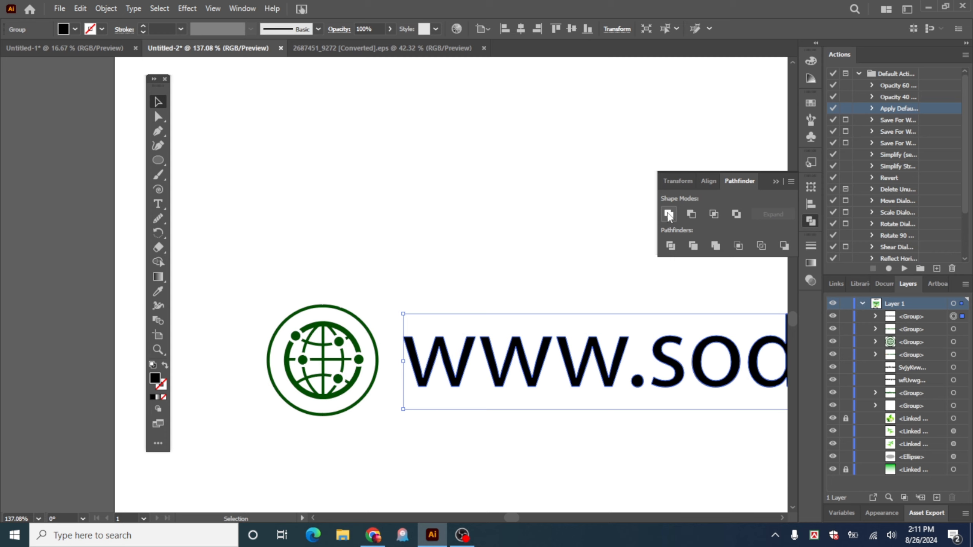
click(775, 182)
Step: Recolor the expanded website address with the Eyedropper, sampling the dark green of the globe icon
key(i)
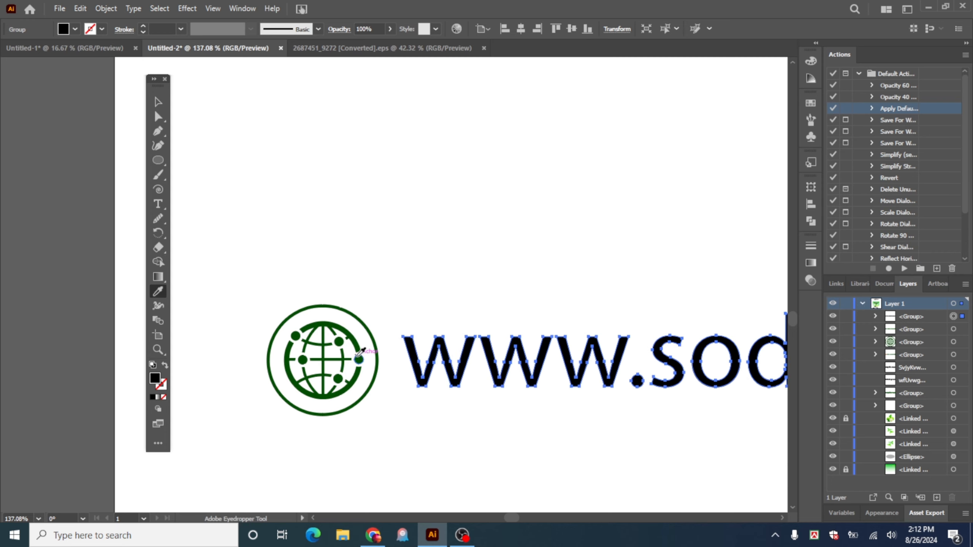
click(356, 361)
click(158, 103)
click(412, 279)
scroll(466, 317, down, 4)
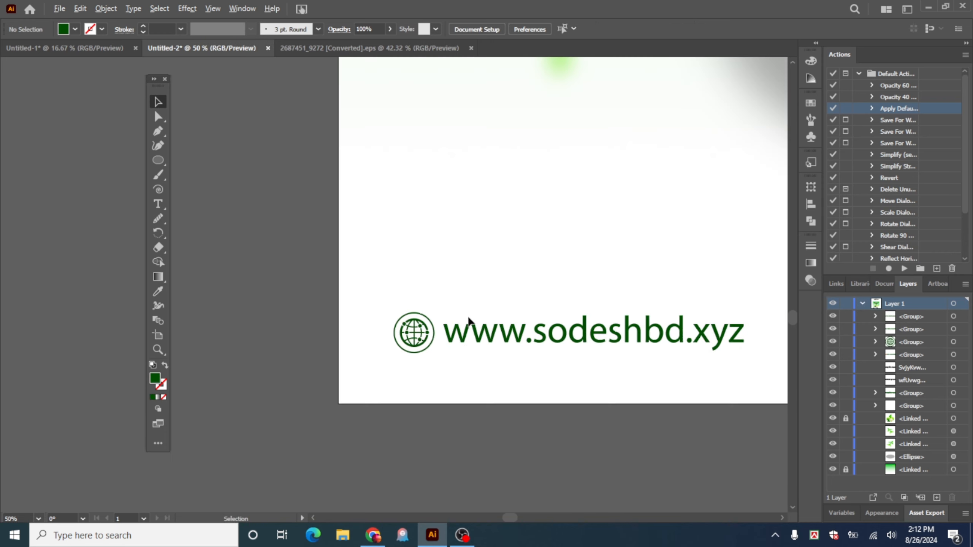
Step: Group the globe icon with the outlined website address
drag(398, 293, 538, 376)
key(ctrl+g)
scroll(586, 354, down, 5)
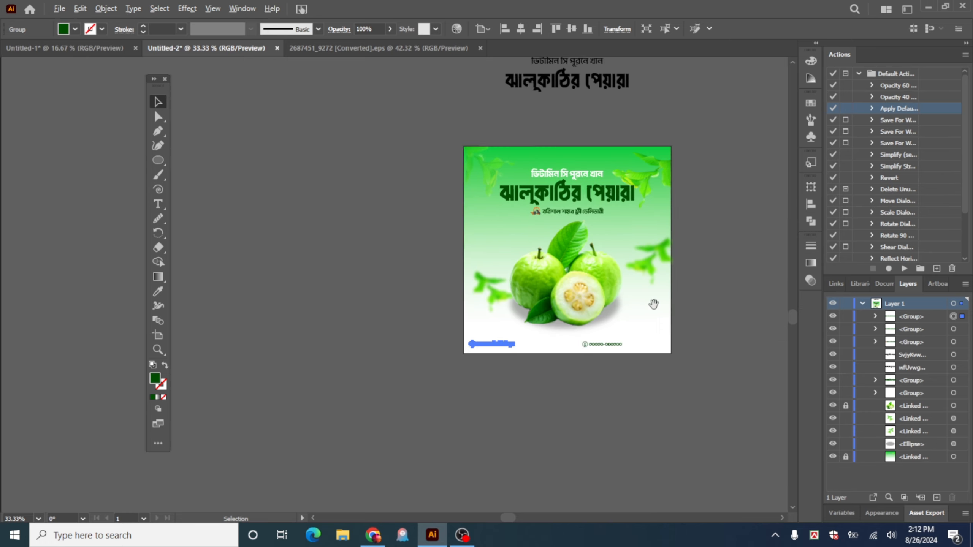
Step: Move the phone icon and number horizontally to the artboard's lower-right corner, leaving a small margin from the edge
drag(653, 304, 459, 305)
scroll(395, 353, up, 4)
drag(358, 362, 591, 387)
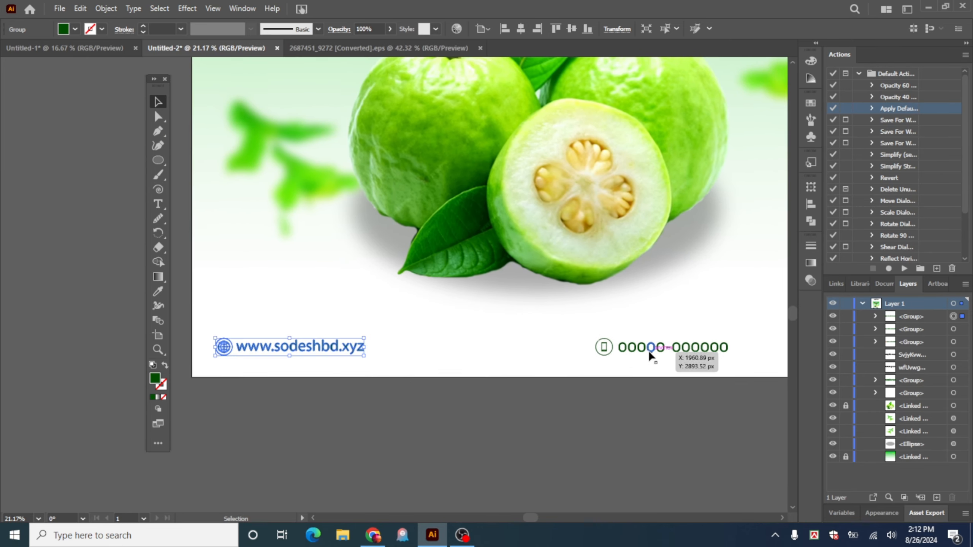
drag(692, 268, 649, 279)
scroll(647, 279, down, 2)
drag(623, 323, 707, 322)
click(715, 374)
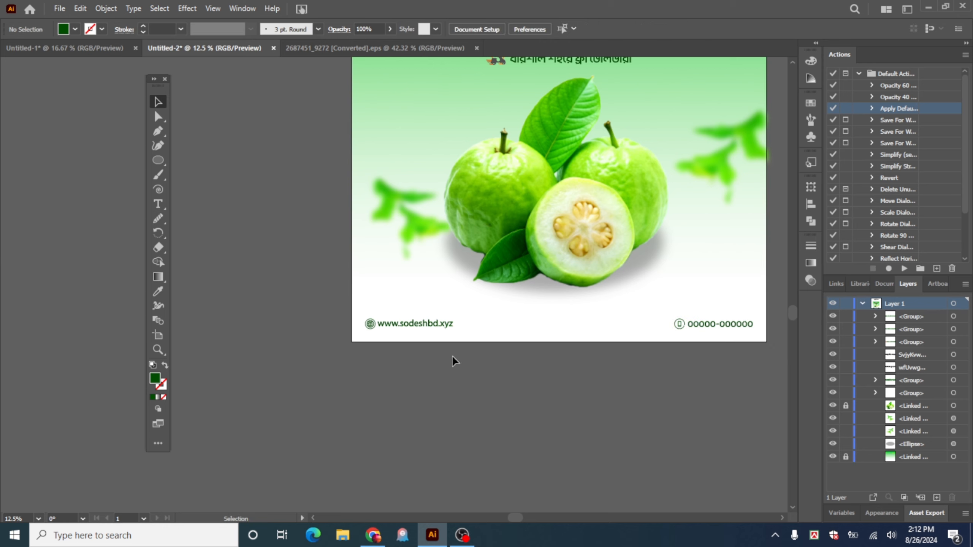
Step: Enlarge the website and phone contacts together, and reposition the website group inside the artboard's lower-left corner
drag(708, 309, 284, 317)
click(439, 374)
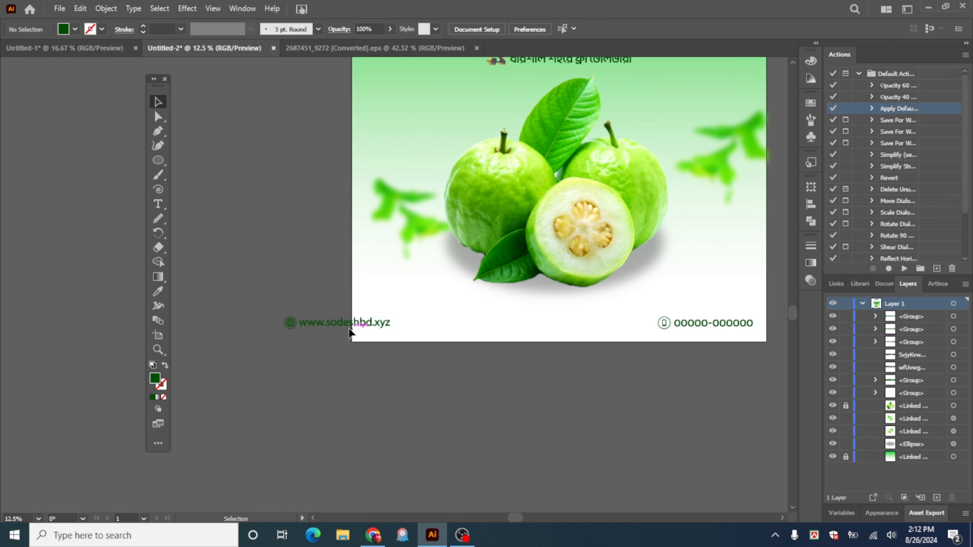
drag(350, 328, 429, 328)
click(544, 373)
drag(557, 329, 503, 406)
scroll(670, 353, down, 2)
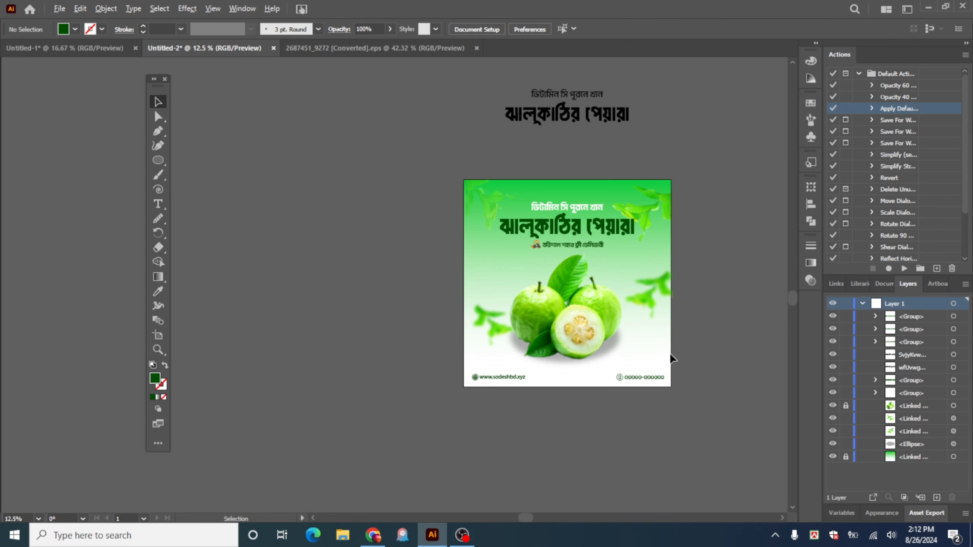
drag(632, 284, 498, 230)
scroll(485, 331, up, 2)
scroll(524, 245, down, 1)
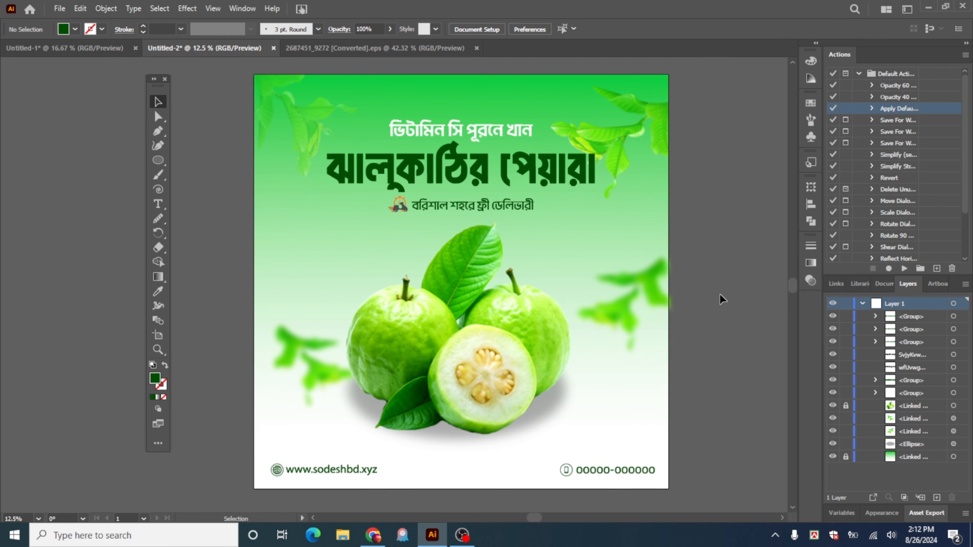